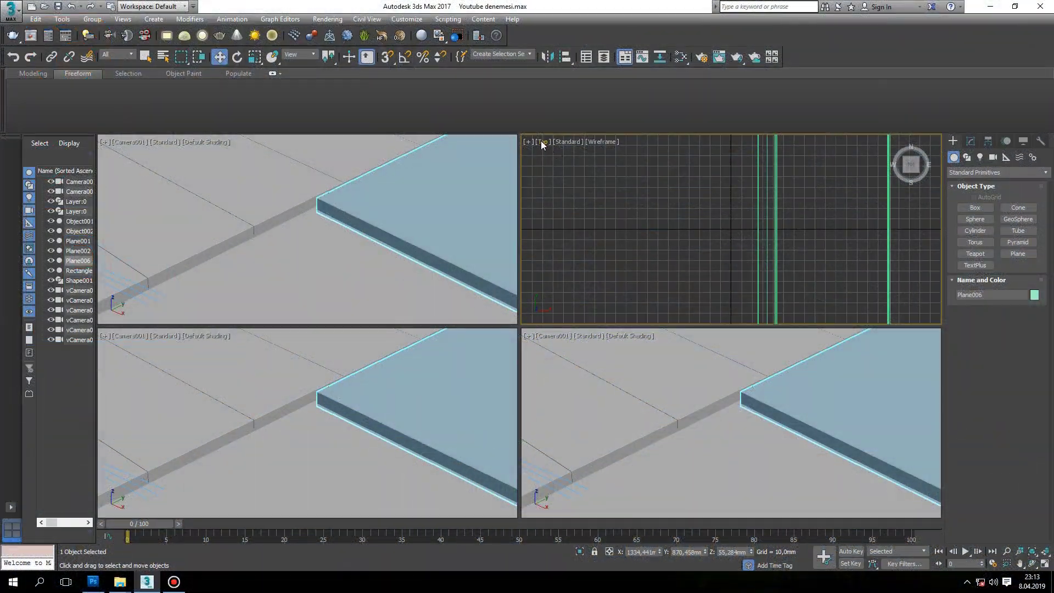
Switch the Top viewport to a Corona Interactive render of Camera001 and dismiss the error.
left_click(543, 141)
mouse_move(586, 309)
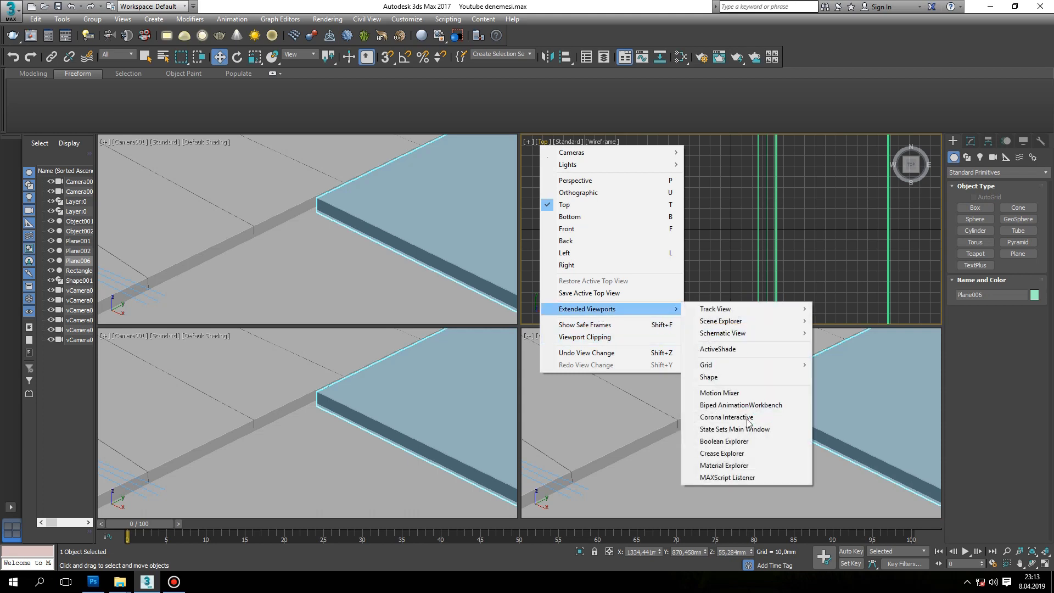
left_click(725, 418)
left_click(683, 244)
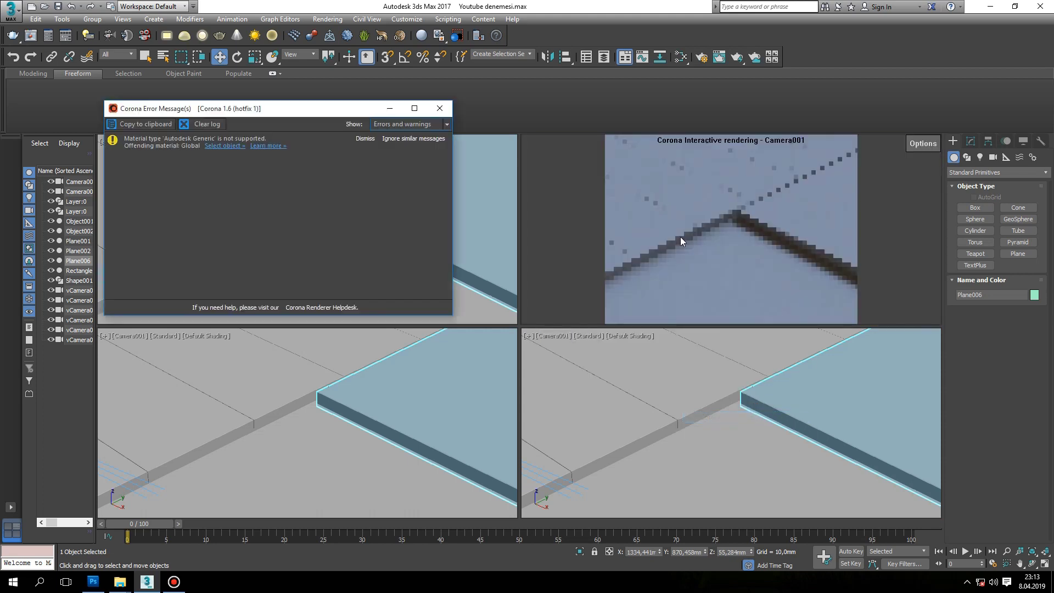
left_click(439, 108)
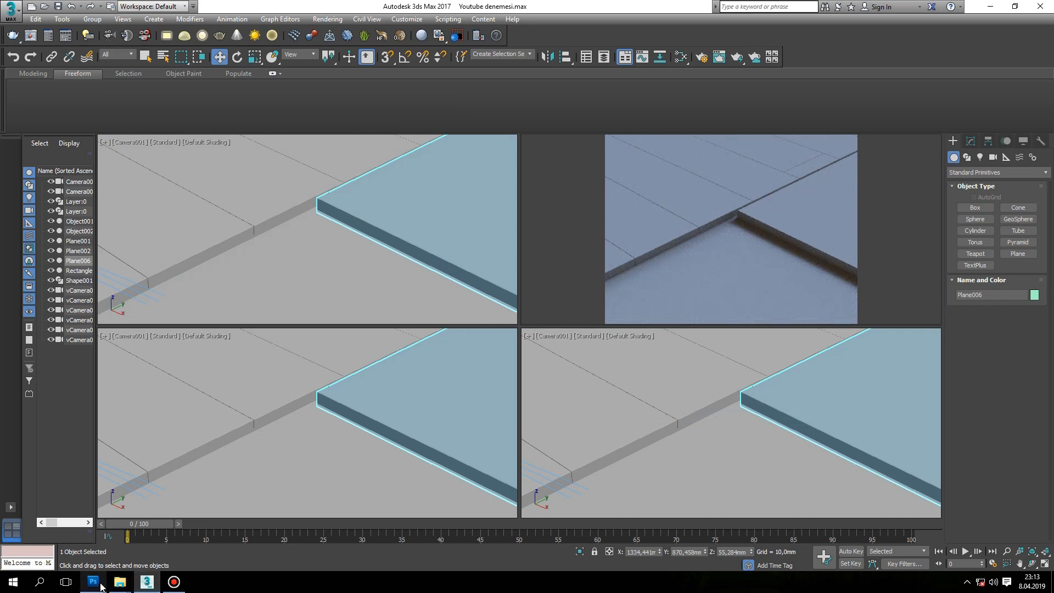
Drag Wood Texture.jpg from the Bump glossy folder into Photoshop's Camera Raw.
mouse_move(94, 582)
left_click(146, 546)
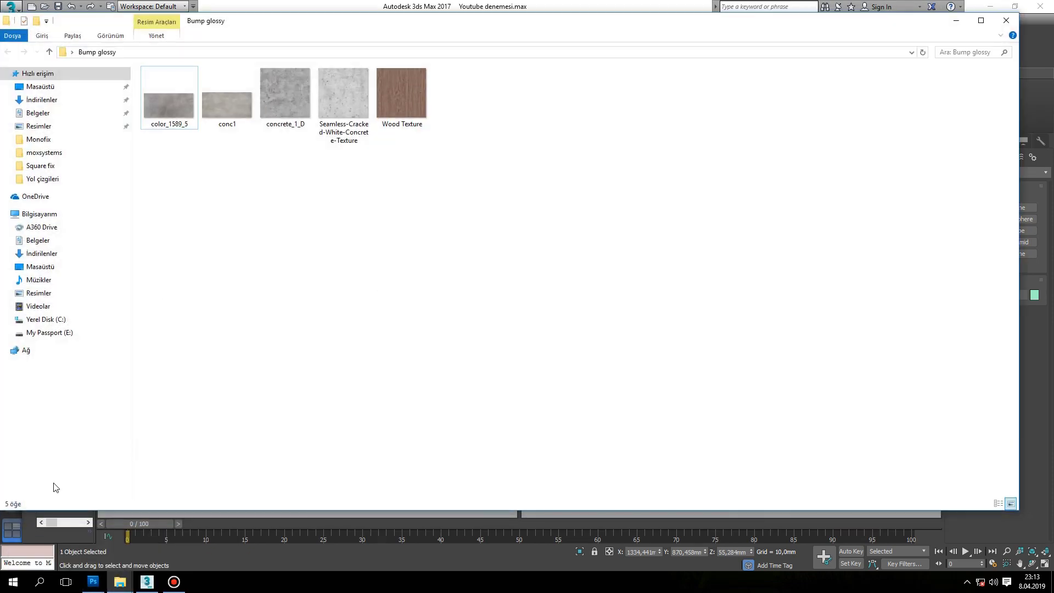
mouse_move(415, 104)
left_mouse_down()
mouse_move(312, 254)
mouse_move(428, 289)
mouse_move(495, 209)
left_mouse_up()
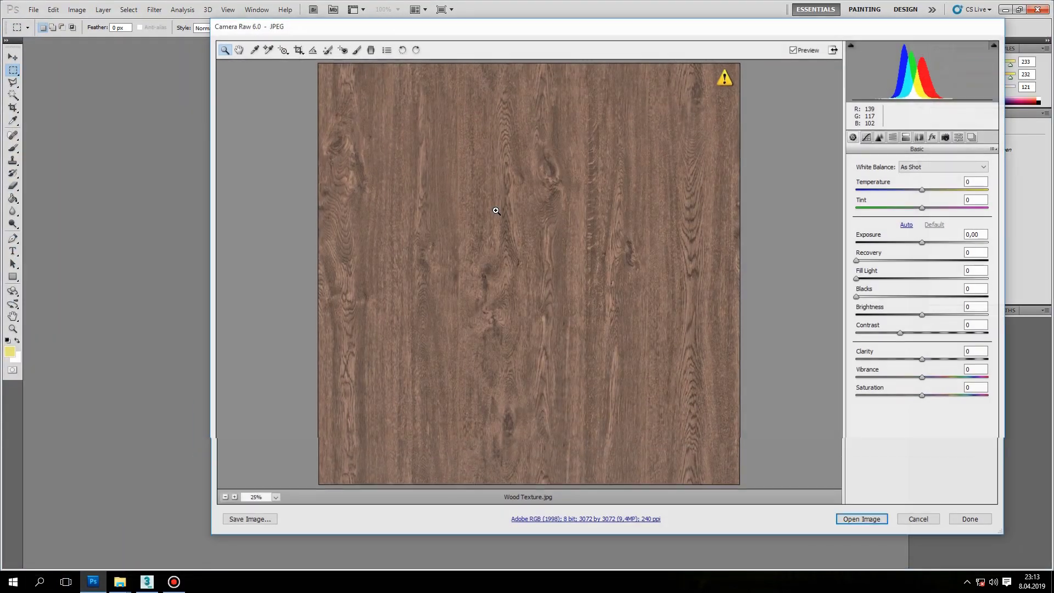
Open the wood image in Photoshop and desaturate it to greyscale.
left_click(864, 519)
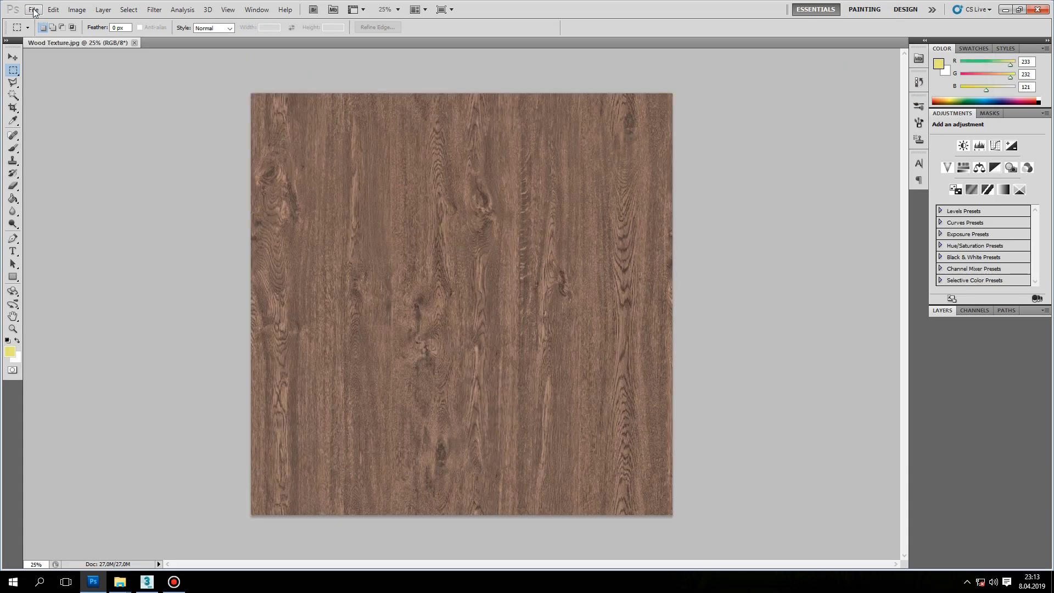
left_click(34, 9)
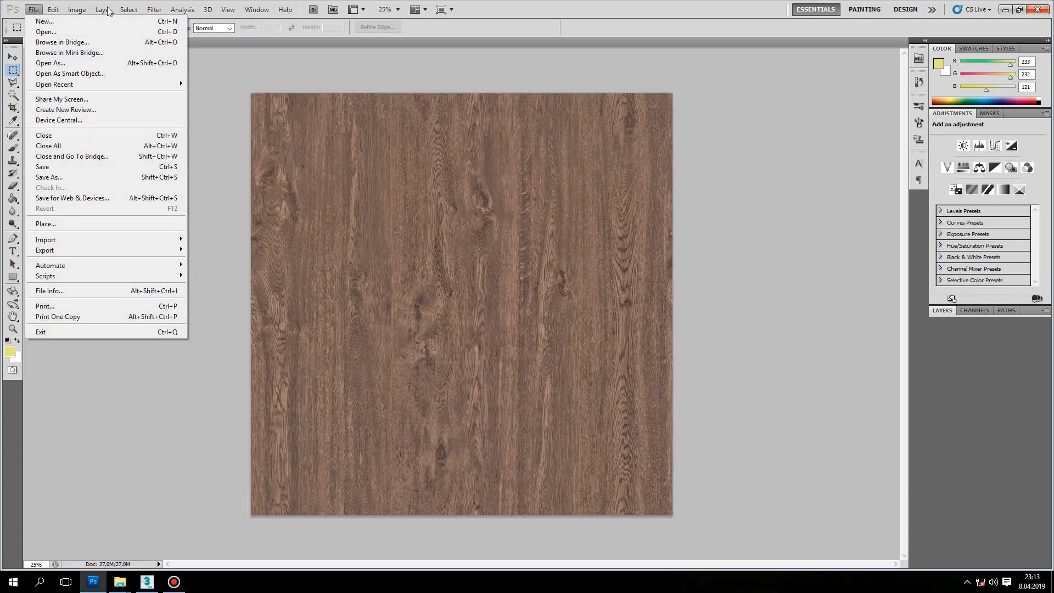
mouse_move(94, 37)
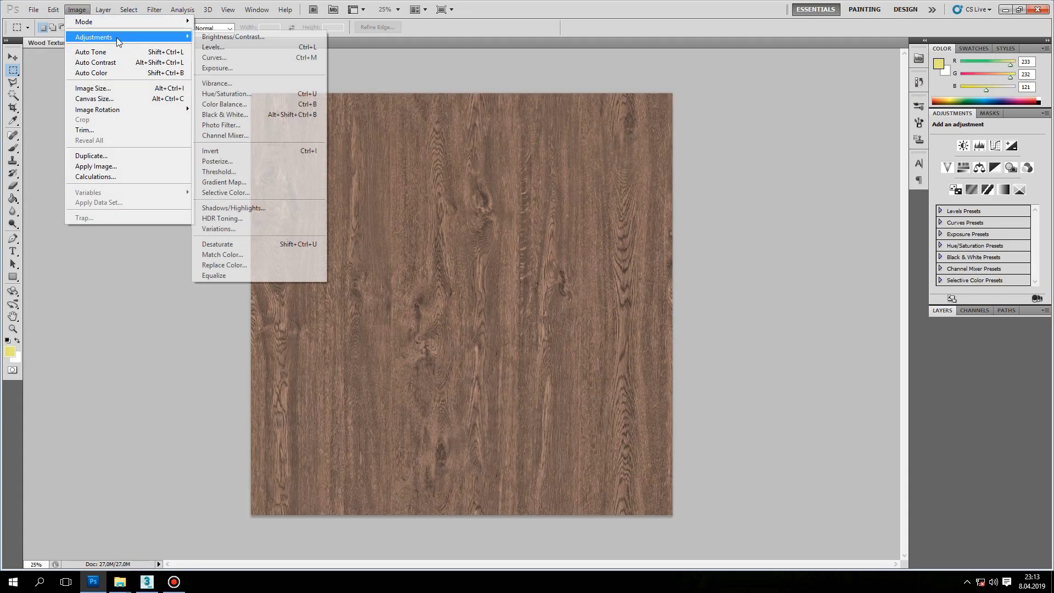
left_click(259, 243)
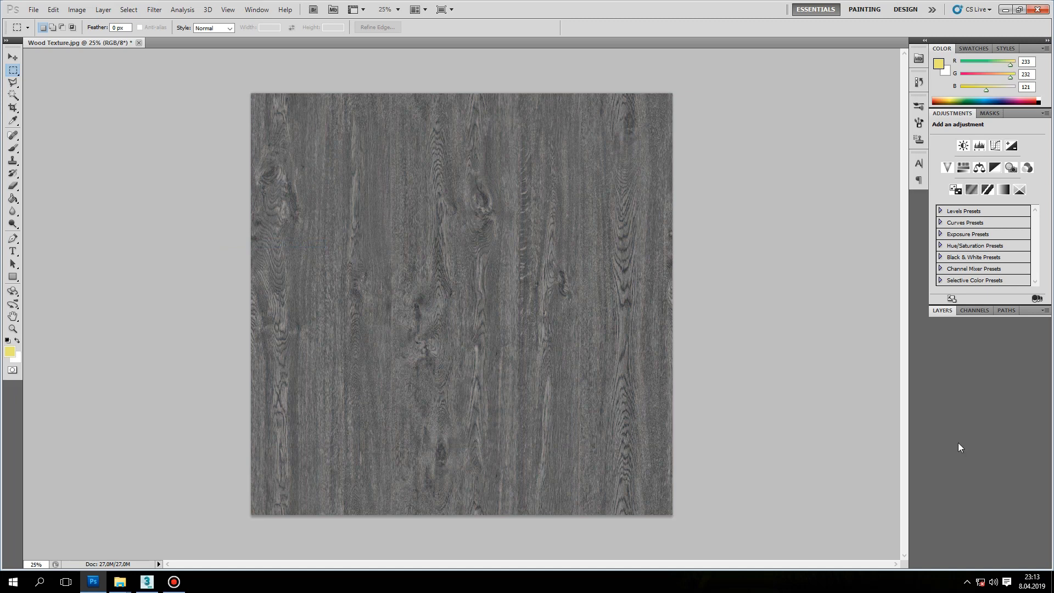
left_click(942, 311)
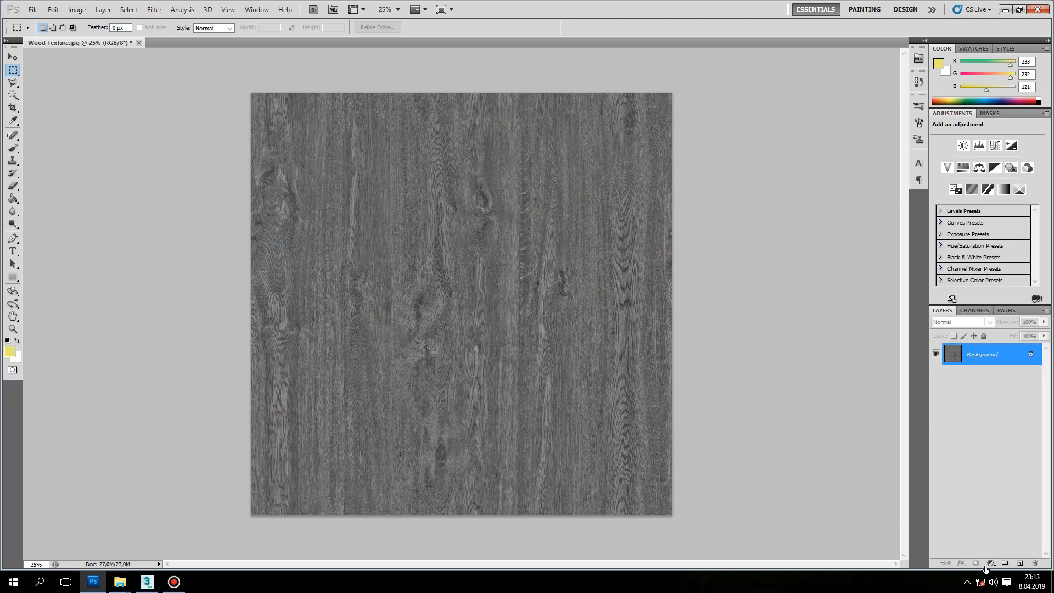
left_click(991, 565)
left_click(771, 383)
Apply Levels with inputs 71, 1,25 and 130 for strong contrast.
key("ctrl+l")
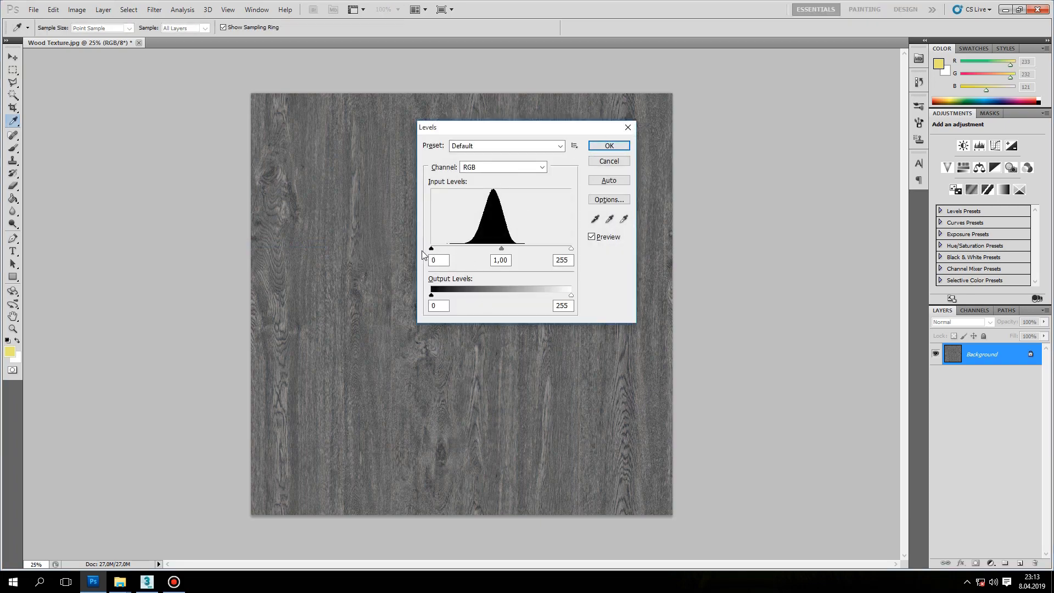
left_click_drag(431, 250, 470, 249)
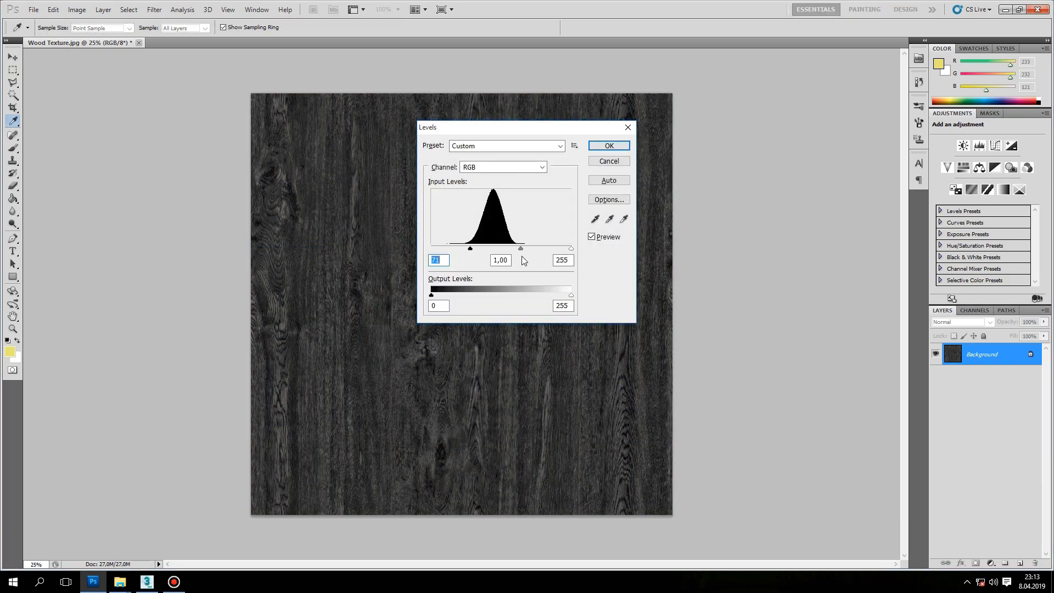
left_click_drag(514, 249, 491, 249)
left_click_drag(569, 251, 504, 250)
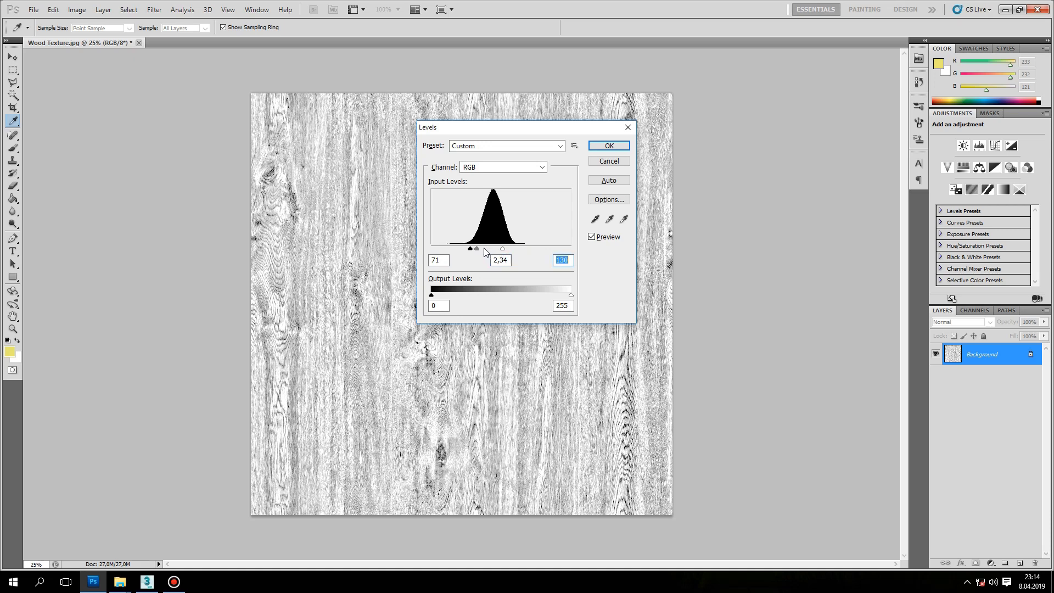
left_click_drag(476, 251, 484, 250)
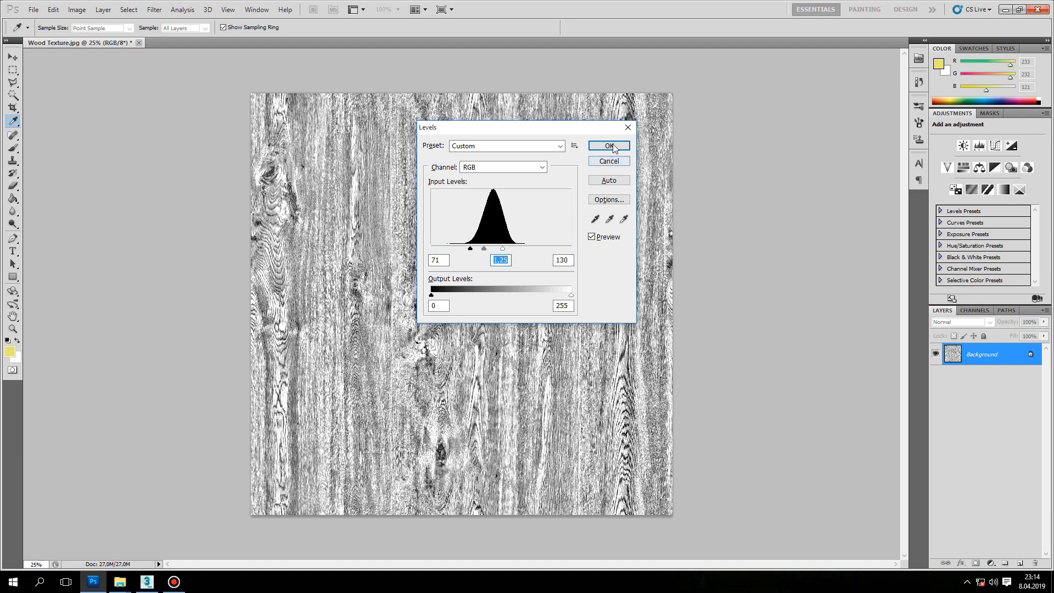
left_click(613, 147)
Save the high-contrast wood as Wood Texture_bump.jpg, then undo back to plain grey.
key("m")
left_click(33, 8)
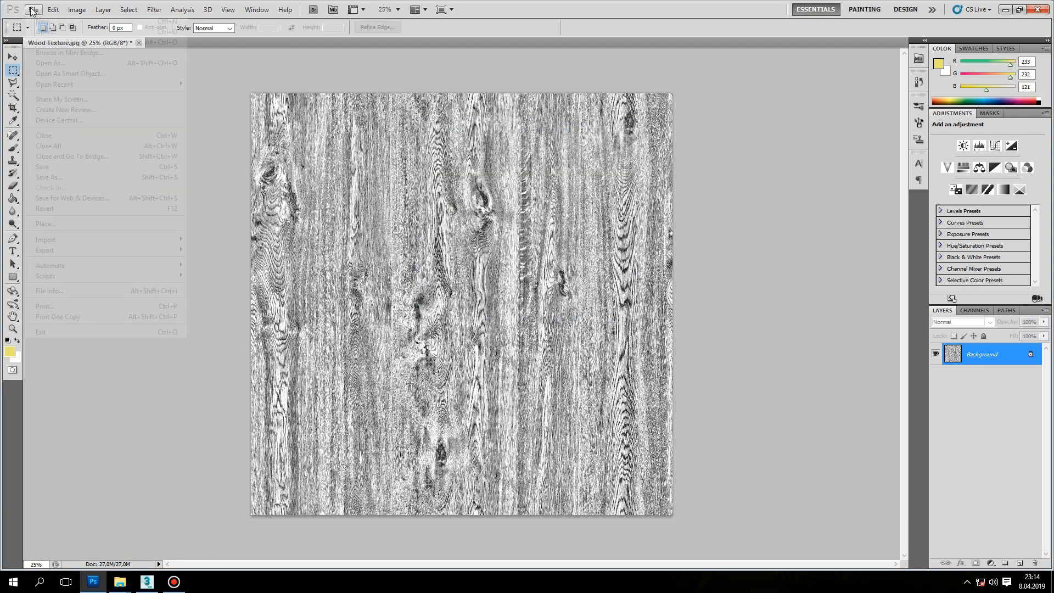
left_click(56, 177)
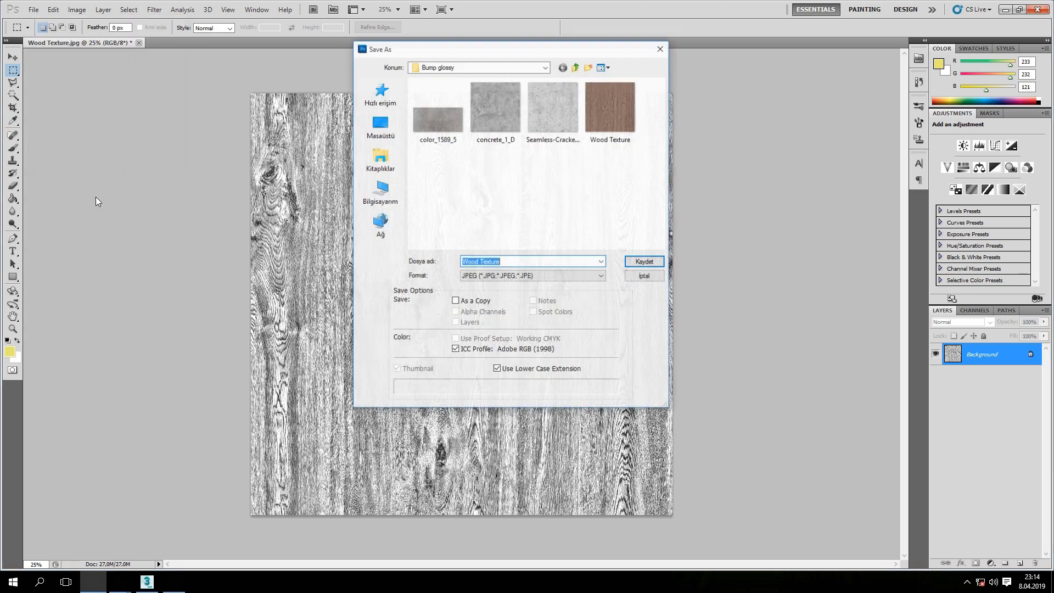
left_click(517, 261)
type("_bump")
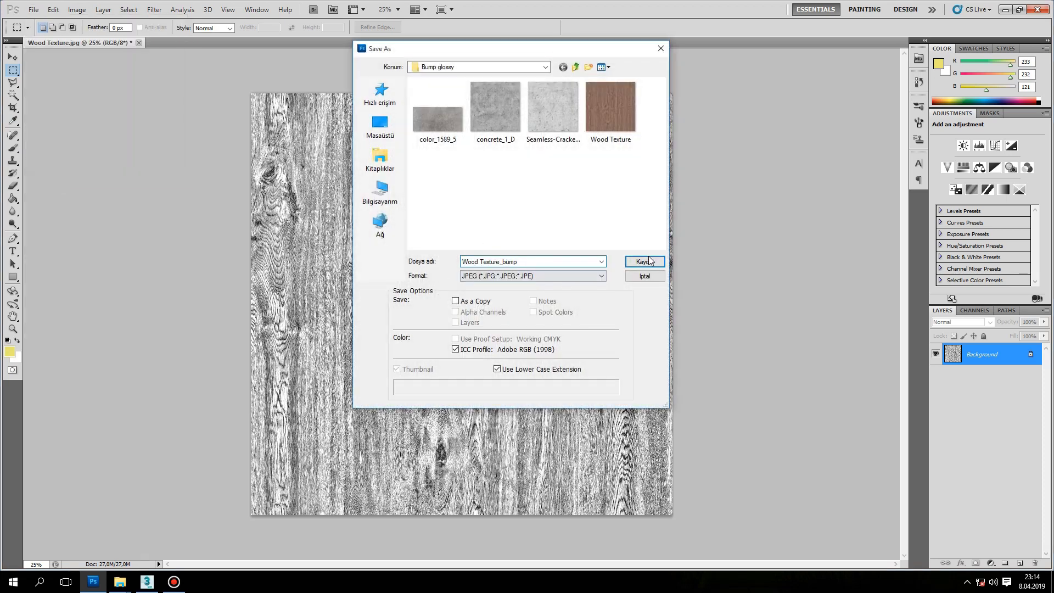
left_click(649, 261)
left_click(595, 160)
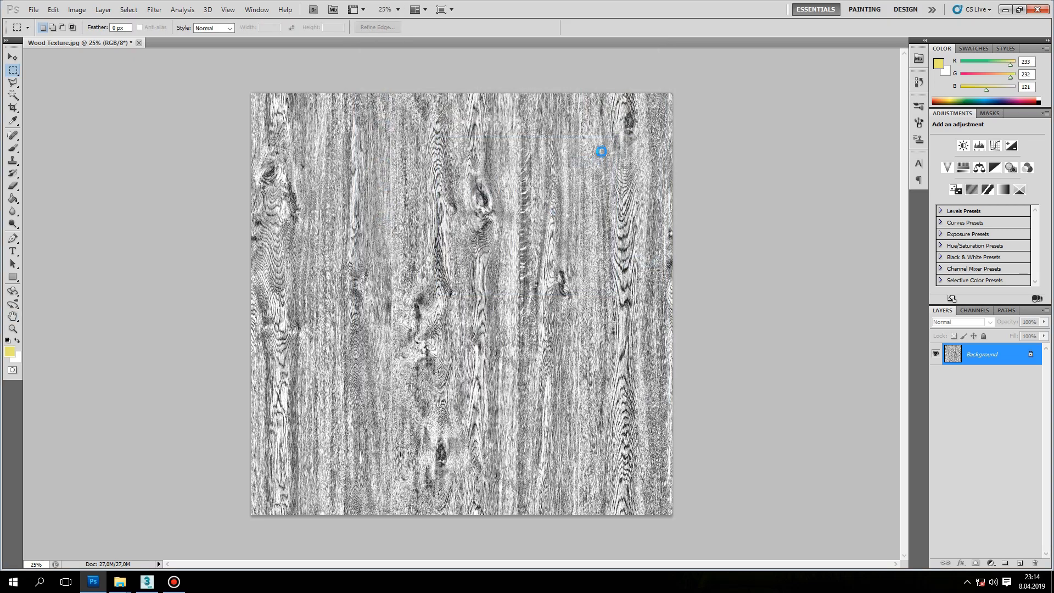
key("ctrl+z")
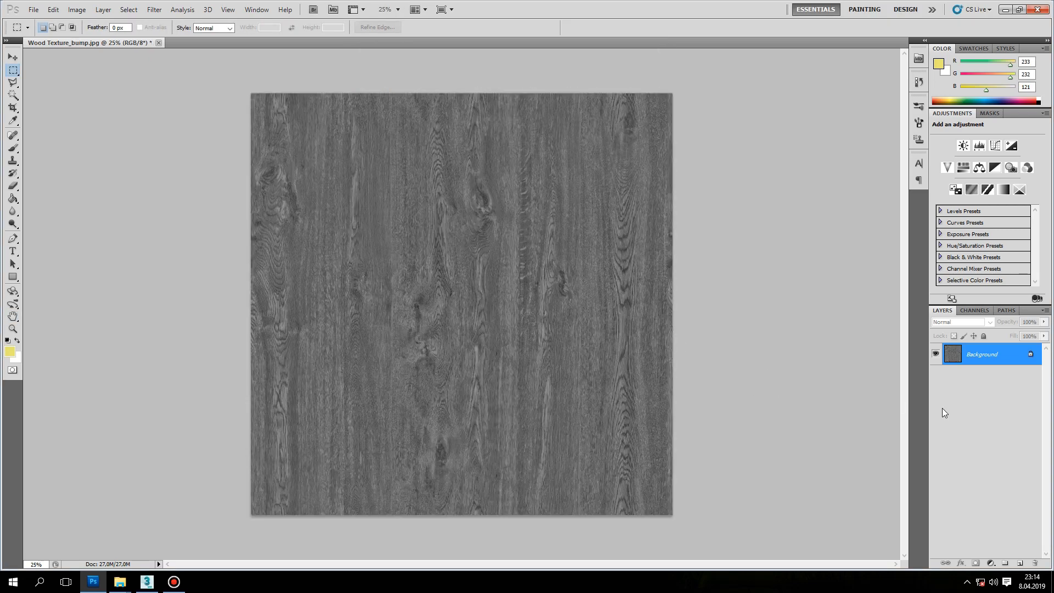
Add a Curves adjustment layer with a midpoint raised to 97/153.
left_click(990, 563)
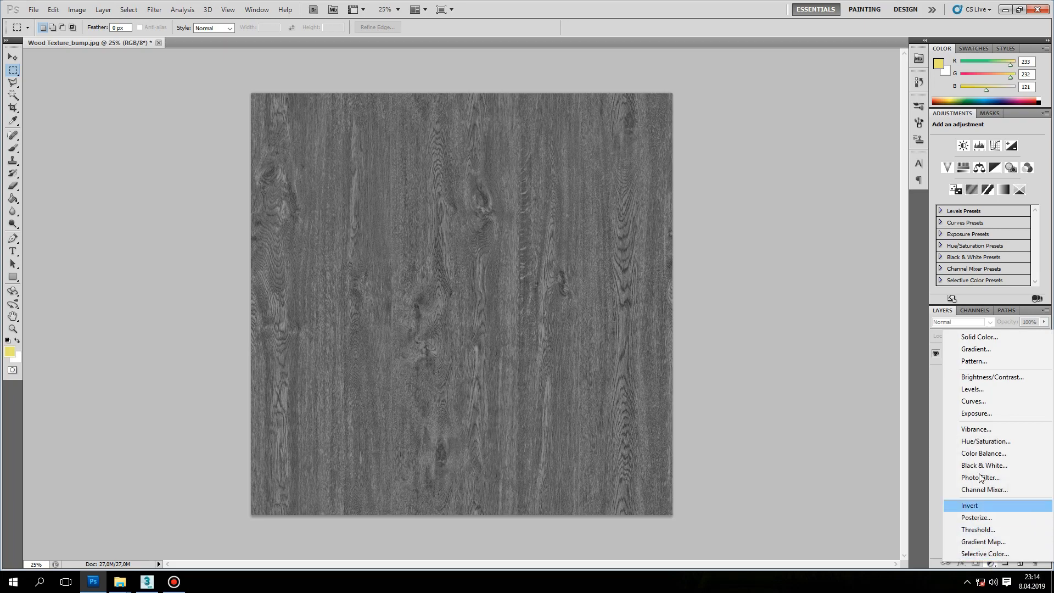
left_click(973, 401)
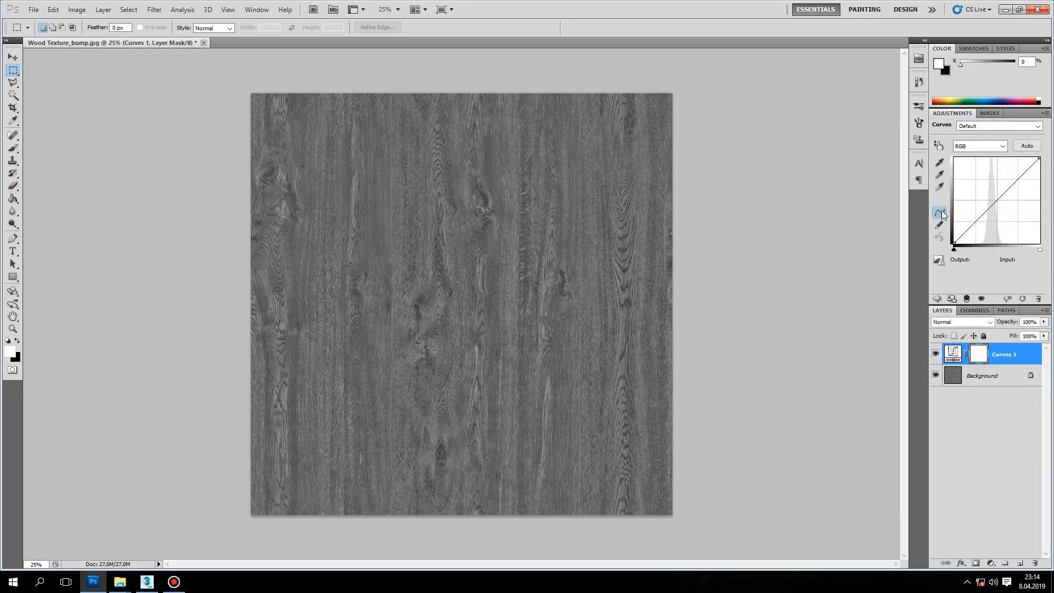
left_click_drag(995, 201, 986, 191)
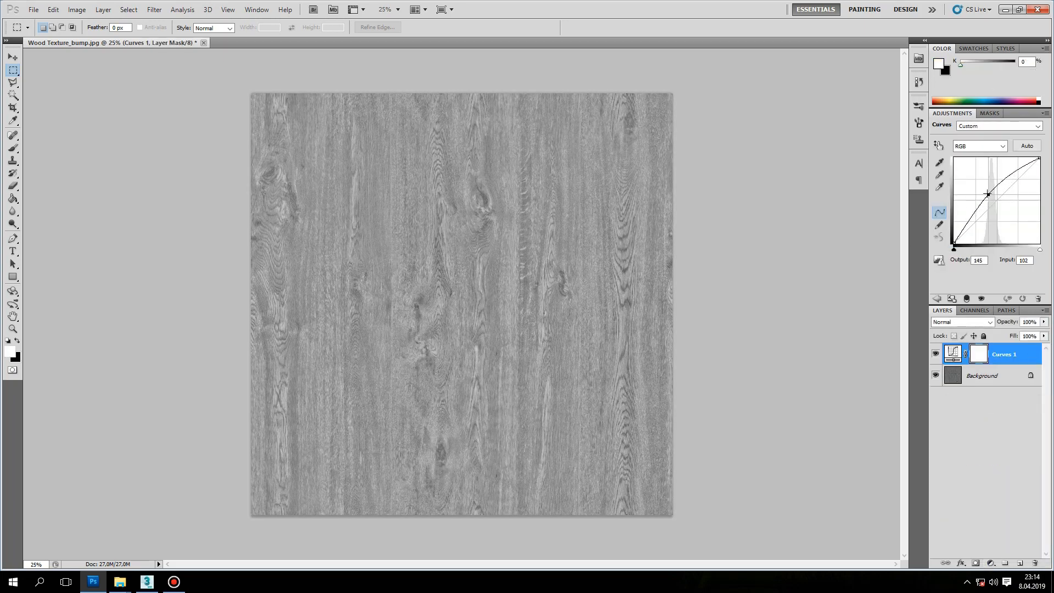
Save a JPEG copy named Wood Texture_glossy.jpg in Bump glossy.
left_click(32, 11)
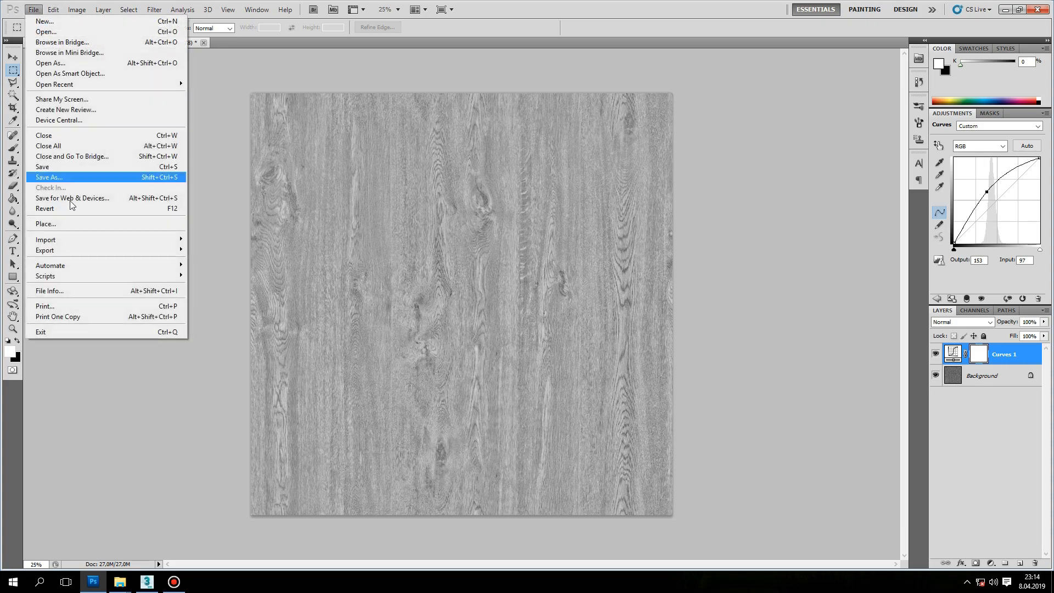
left_click(102, 176)
left_click(531, 276)
left_click(489, 351)
left_click(536, 264)
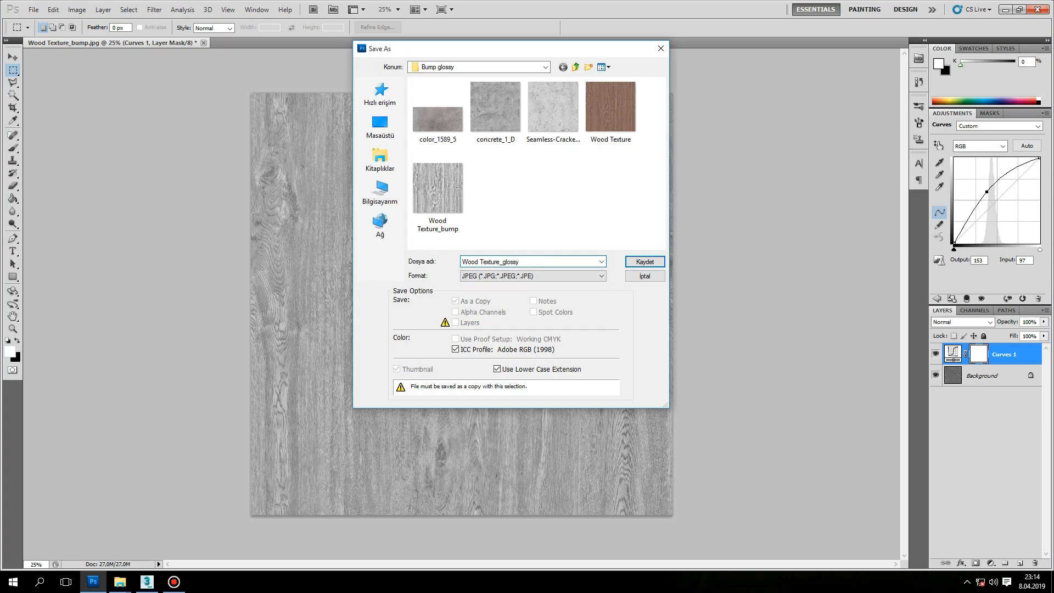
left_click(642, 262)
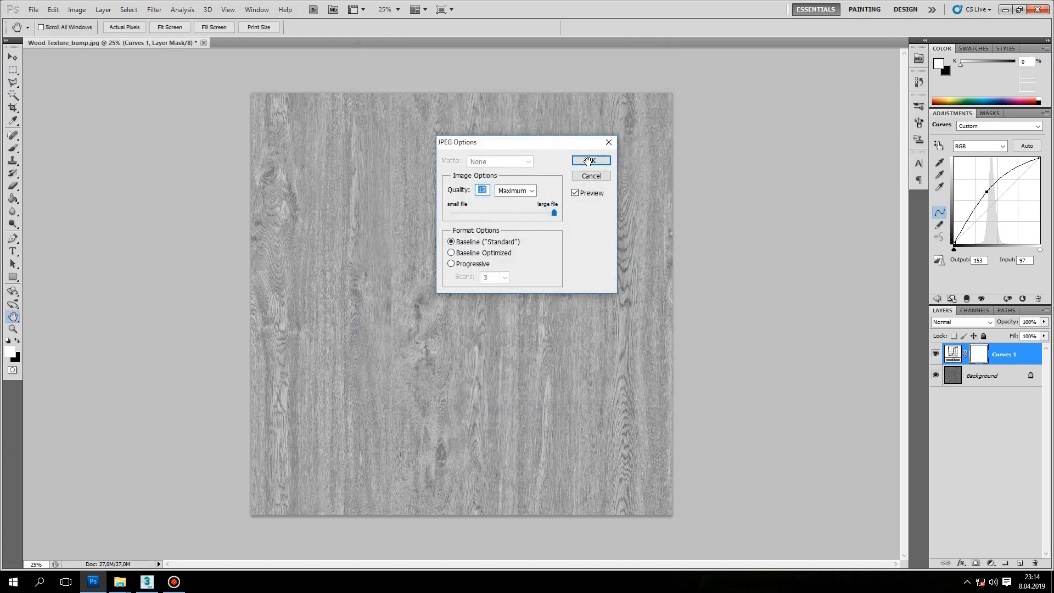
left_click(590, 161)
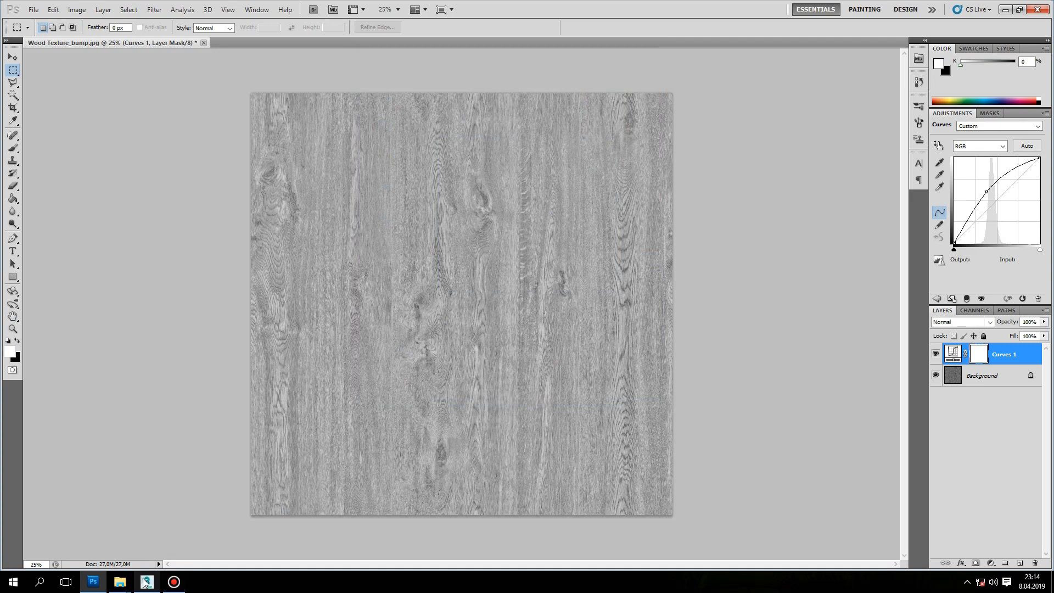
left_click(147, 581)
Place a new CoronaMtl in the Slate Material Editor node view.
key("m")
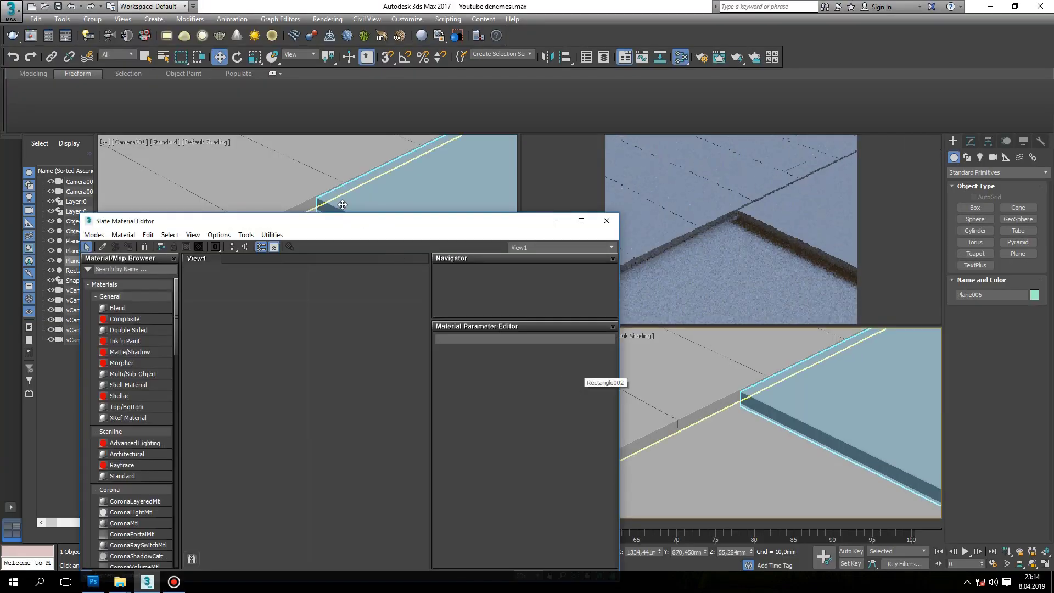
left_click_drag(359, 228, 317, 146)
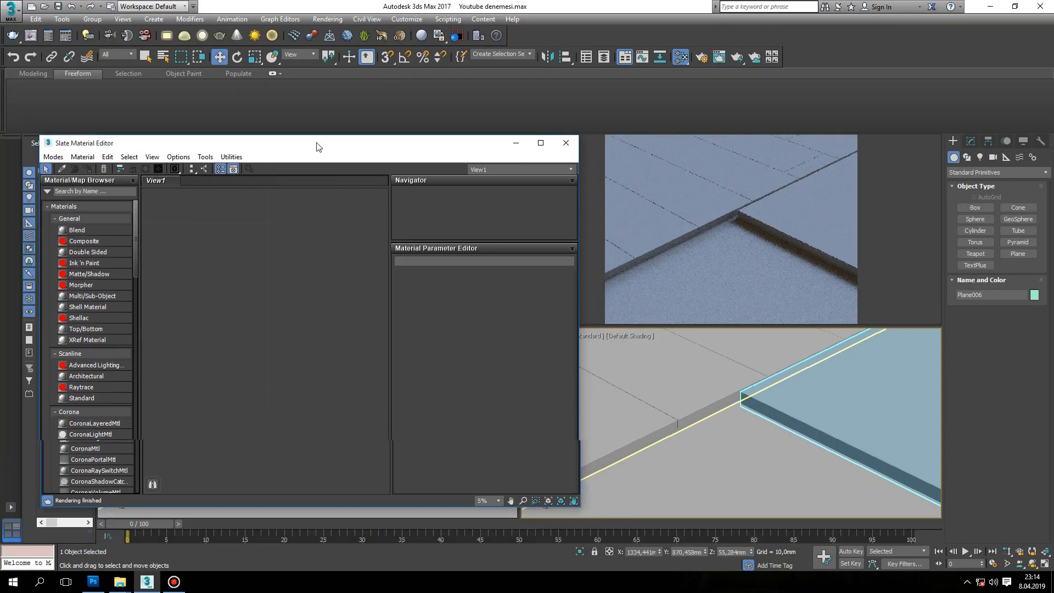
left_click(60, 164)
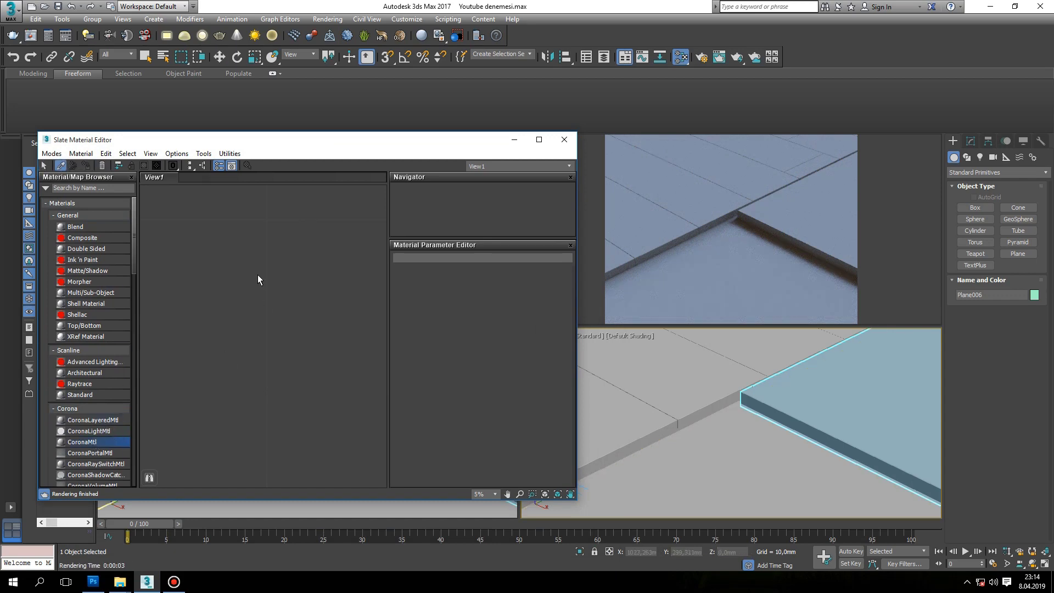
scroll(259, 275, "up", 10)
left_click_drag(263, 257, 366, 240)
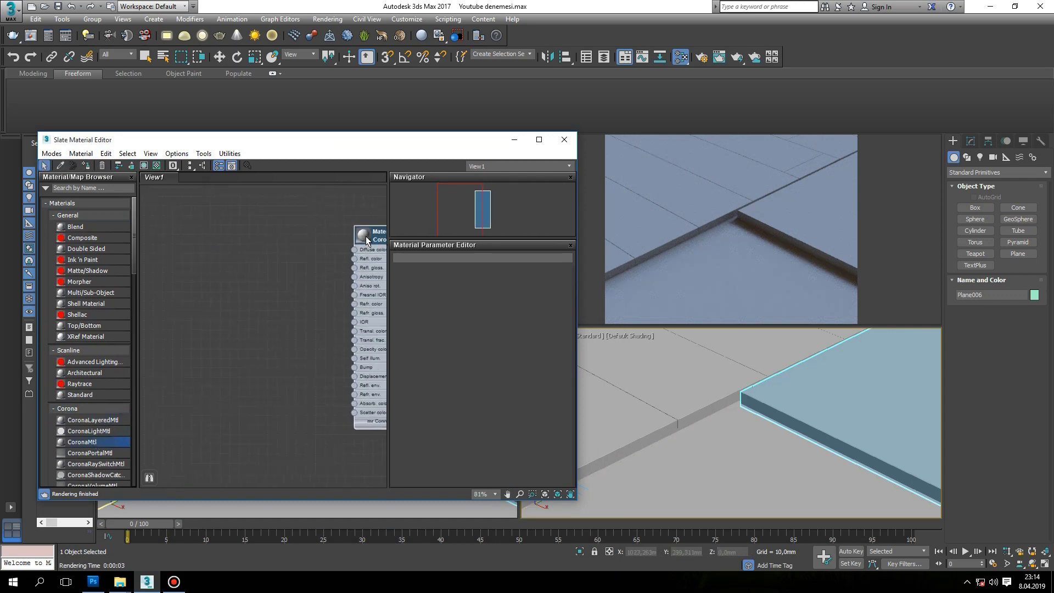
scroll(366, 240, "up", 1)
middle_click_drag(366, 240, 279, 245)
Connect a Bitmap using Wood Texture to the material's Diffuse color.
left_click_drag(186, 262, 186, 262)
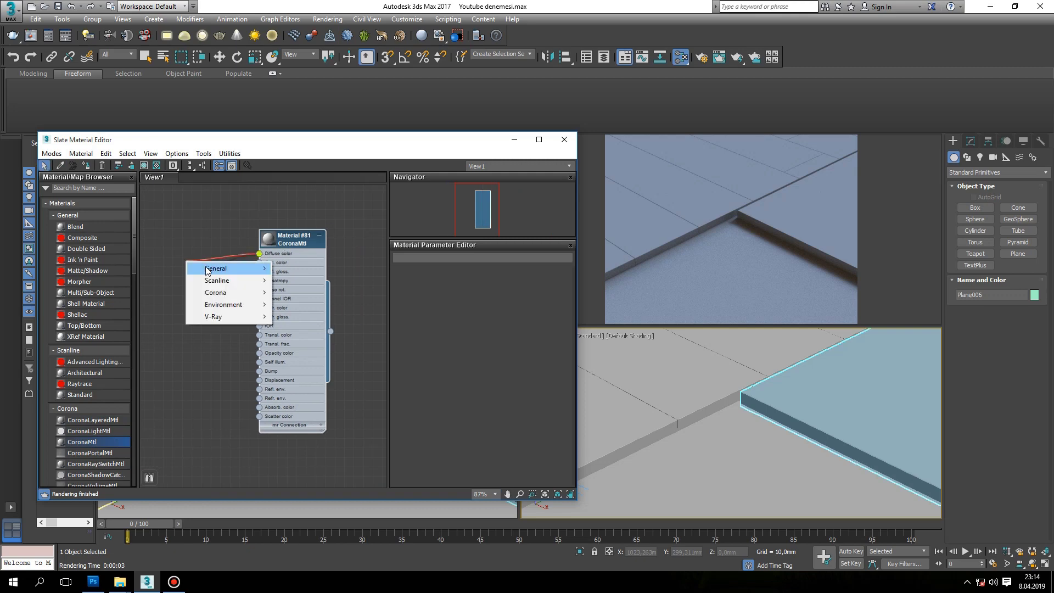
left_click(305, 169)
left_click(331, 94)
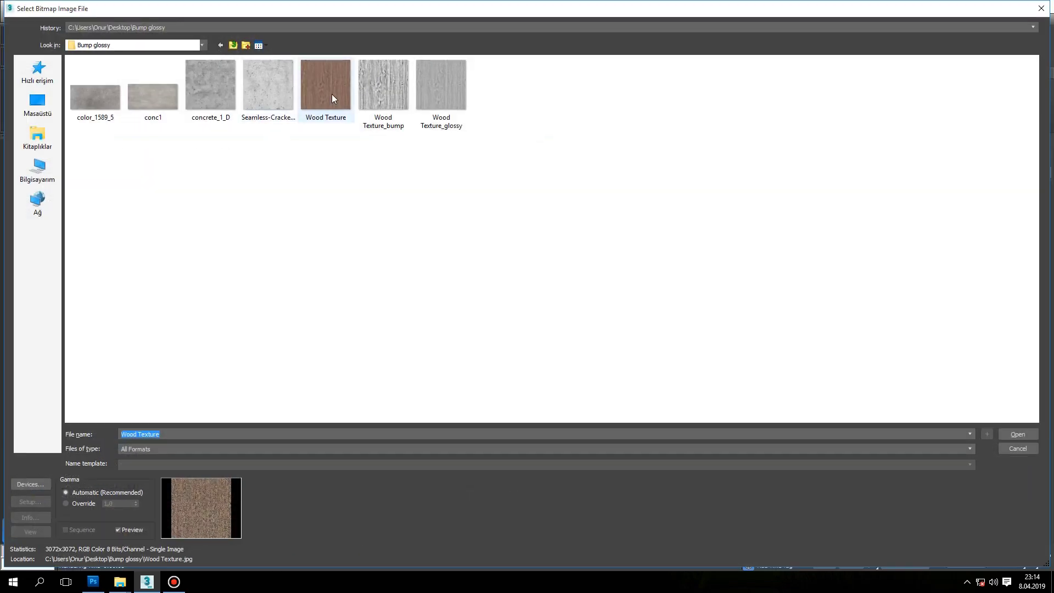
left_click(1009, 435)
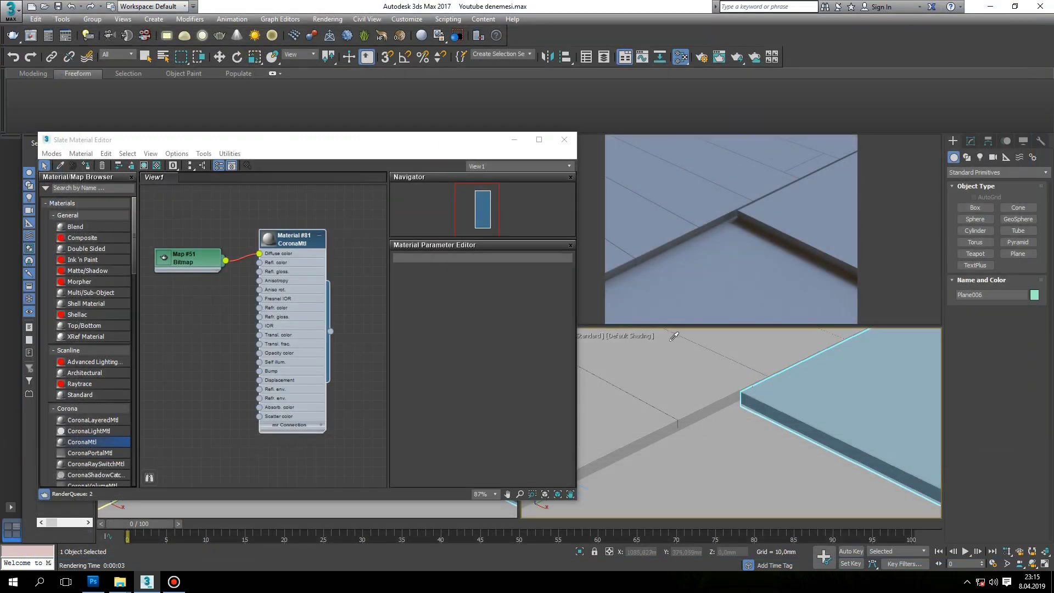
Assign Material #81 to both floor pieces, Plane006 and Rectangle002.
left_click(85, 166)
left_click(276, 216)
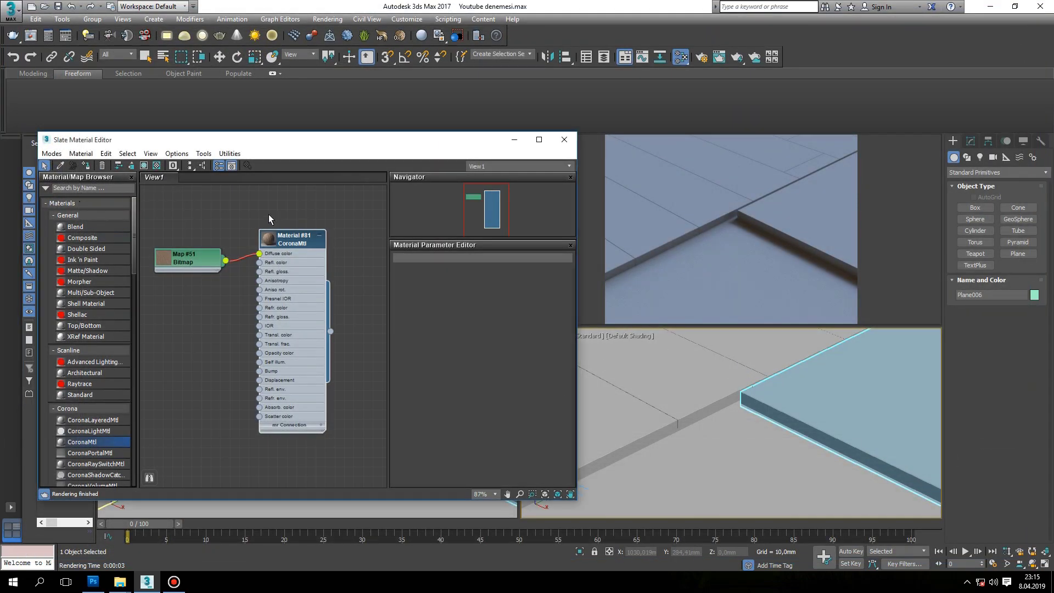
left_click(626, 370)
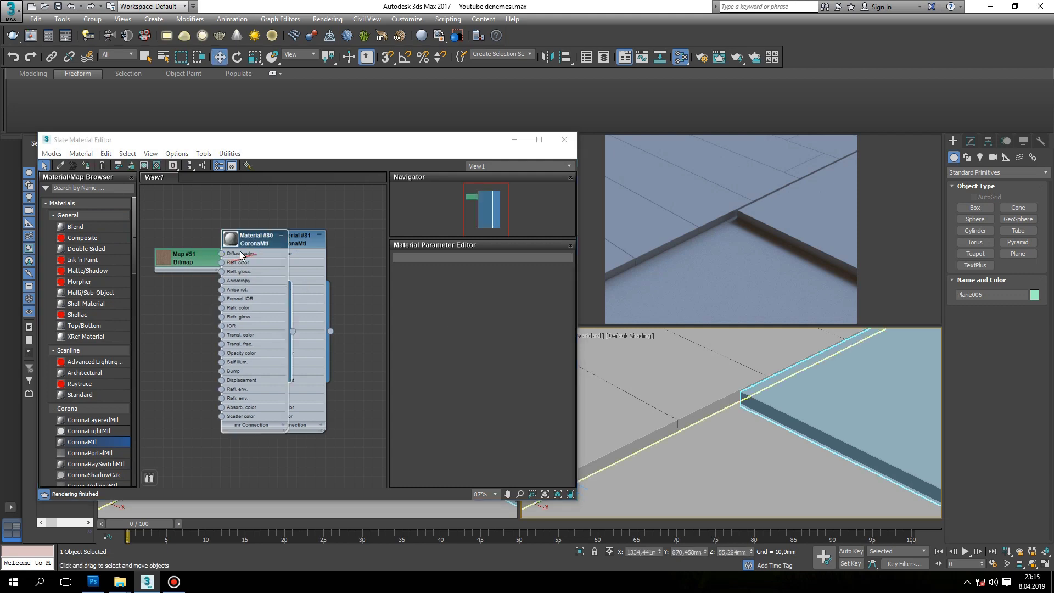
mouse_move(257, 241)
left_mouse_down()
mouse_move(299, 269)
mouse_move(353, 240)
left_mouse_up()
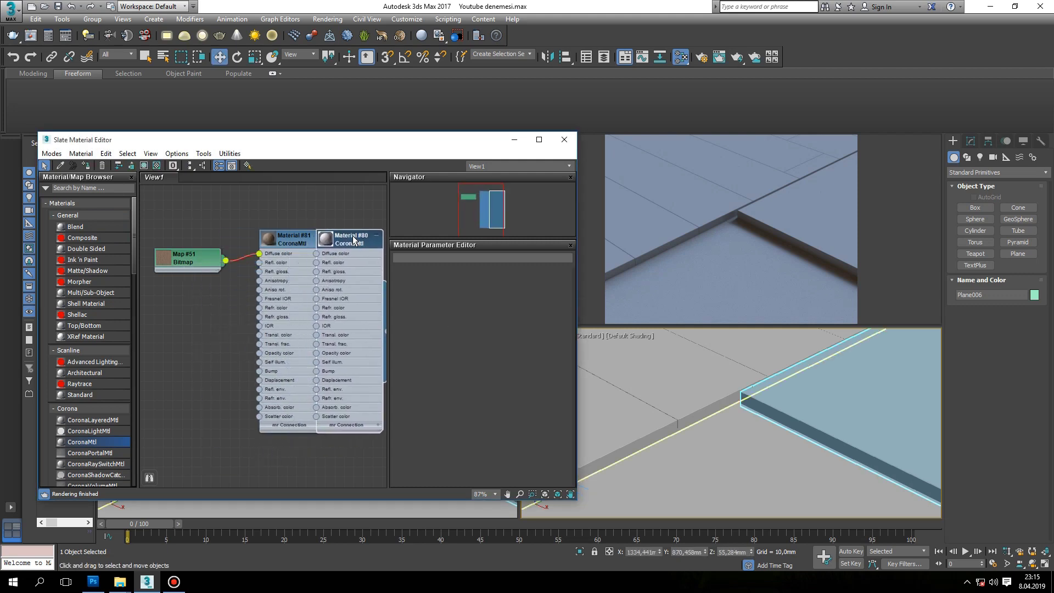
key("Delete")
double_click(294, 242)
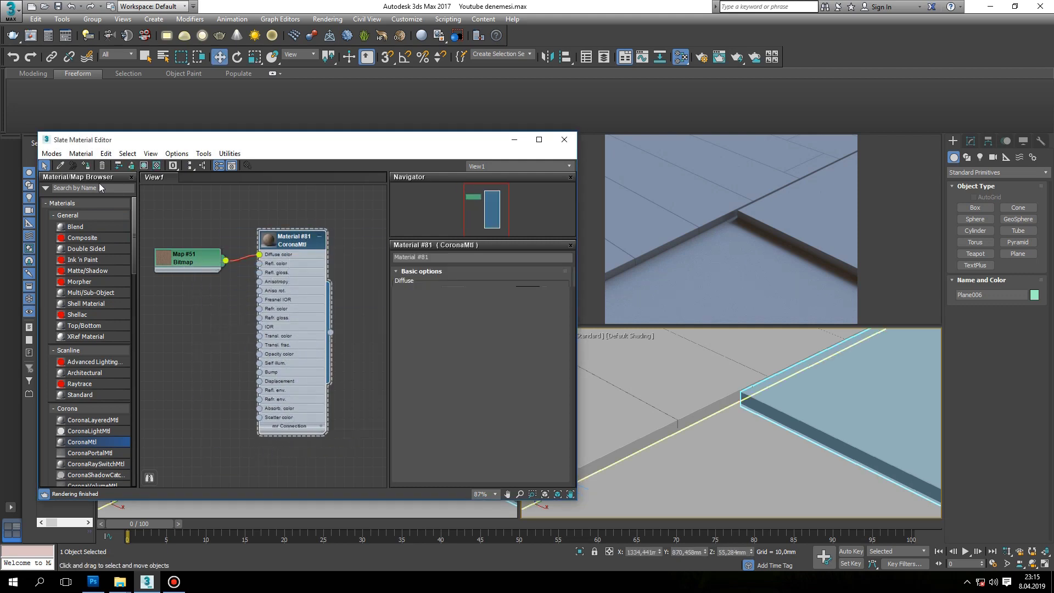
left_click(86, 166)
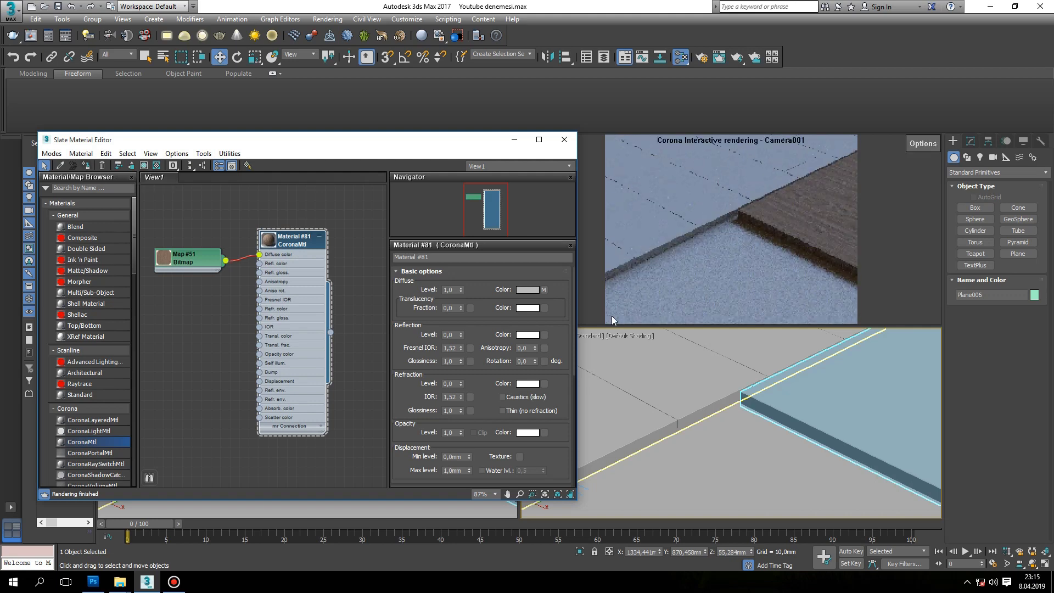
left_click(715, 383)
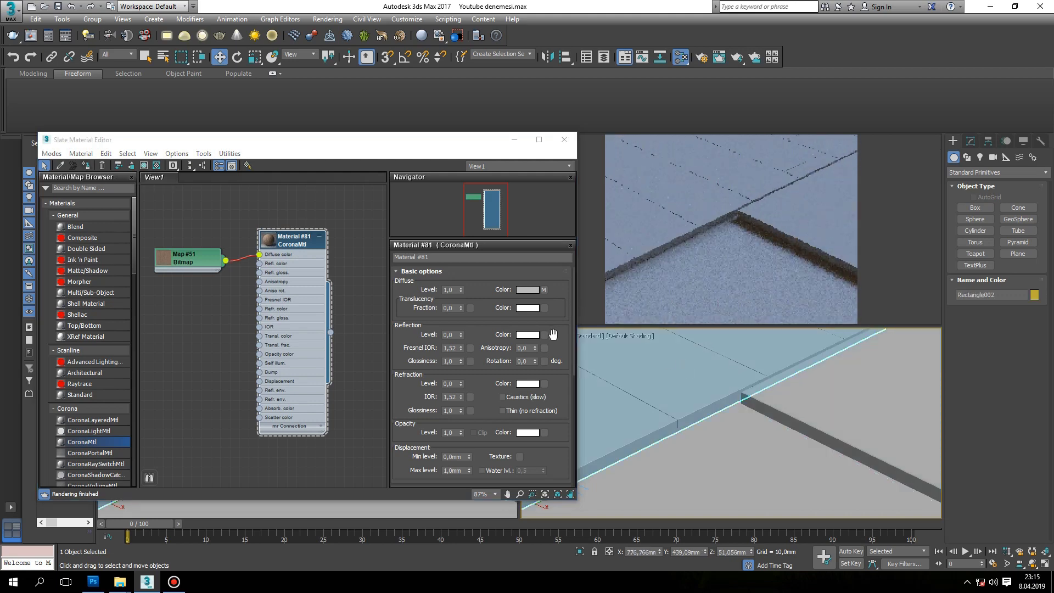
left_click(86, 166)
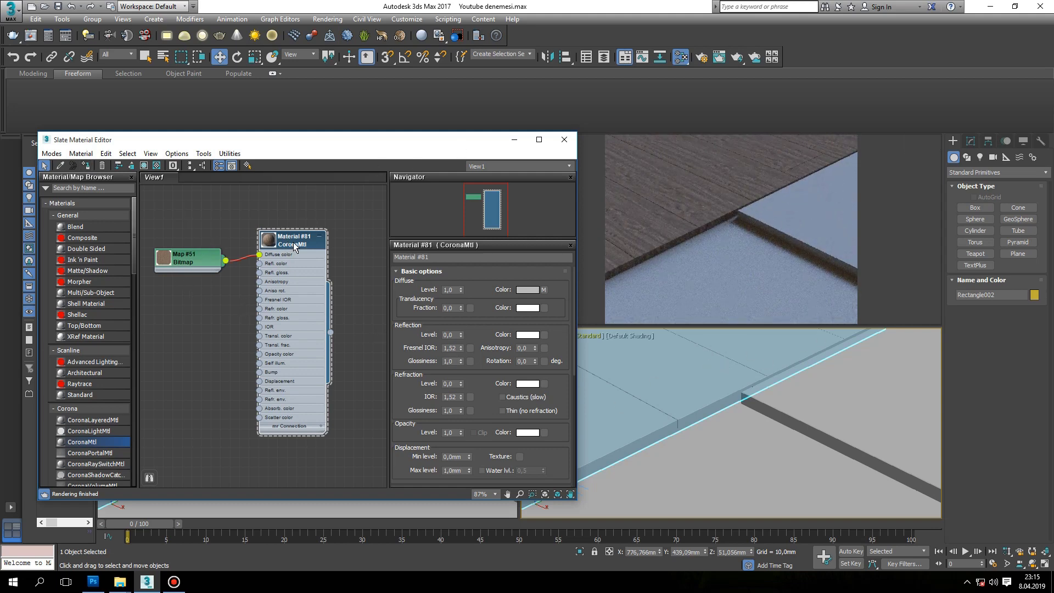
Wire a Wood Texture_bump bitmap into Bump and disconnect the wood diffuse map.
left_click_drag(288, 245, 320, 261)
scroll(298, 401, "up", 2)
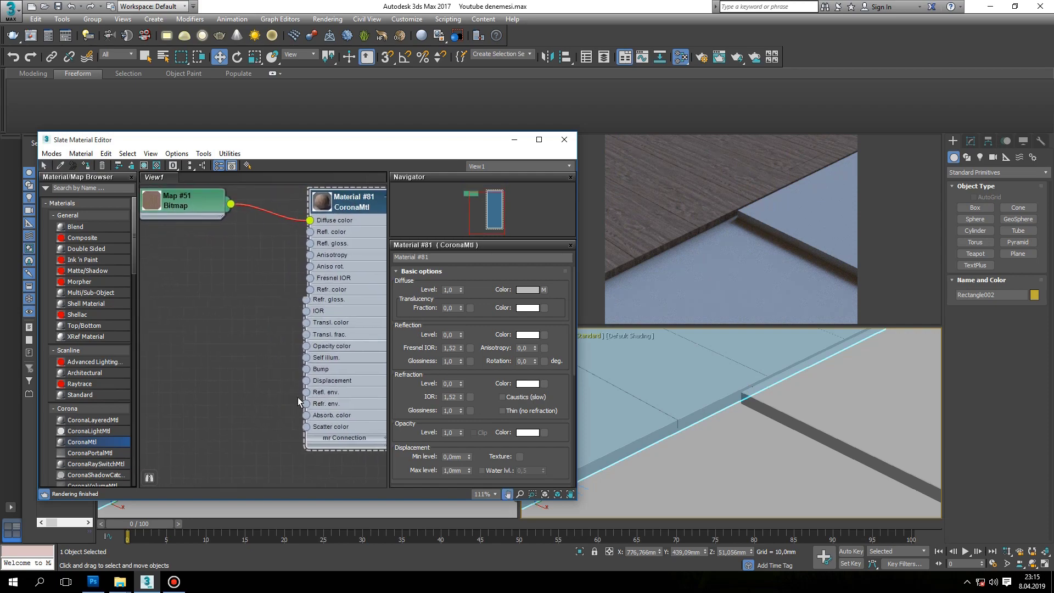
left_click_drag(311, 372, 237, 385)
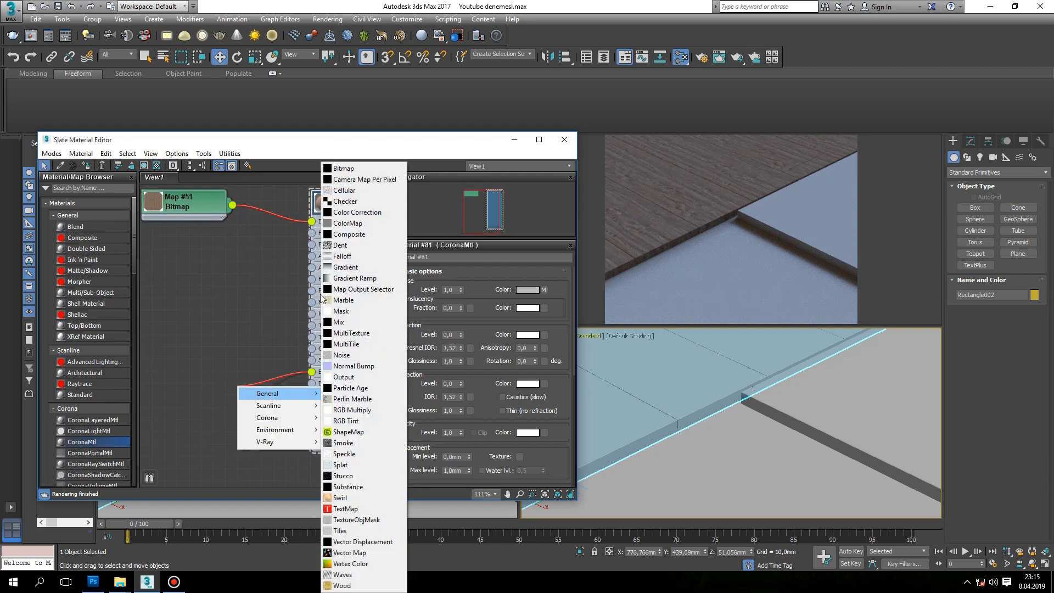
left_click(346, 178)
left_click(367, 84)
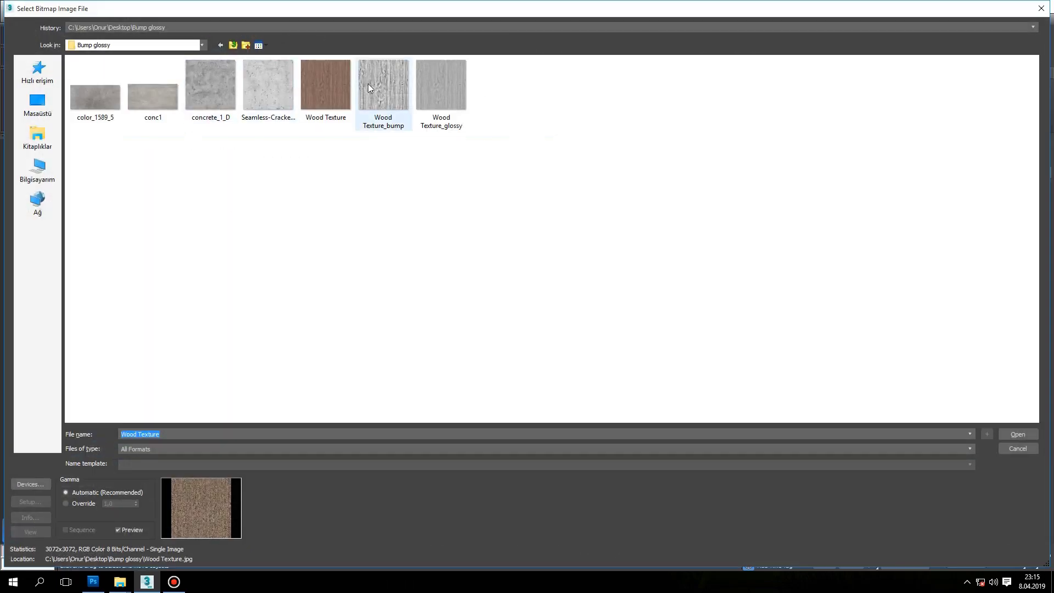
left_click(1015, 434)
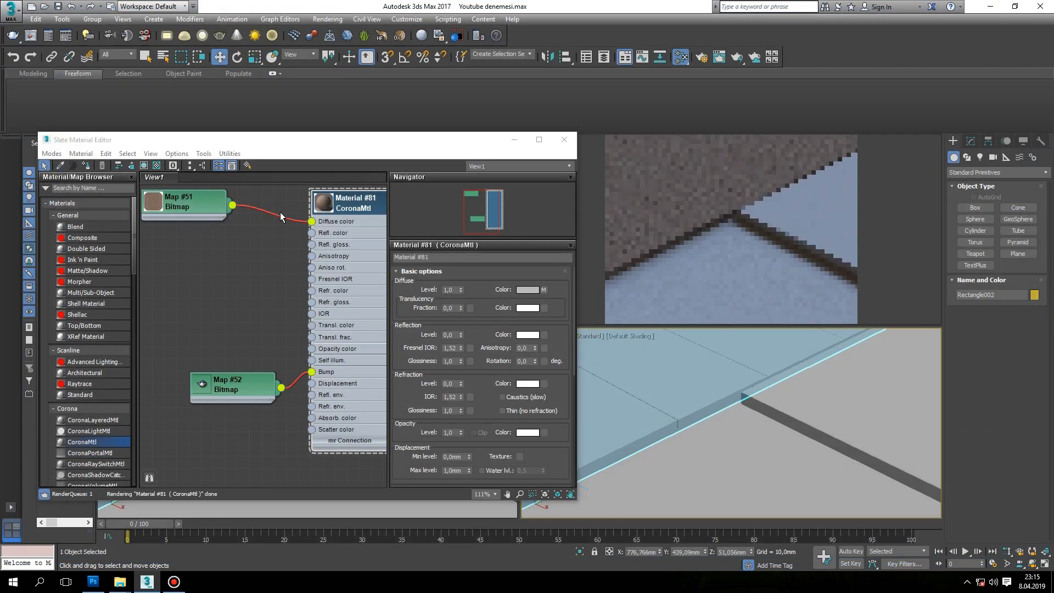
left_click_drag(313, 223, 307, 231)
left_click(653, 237)
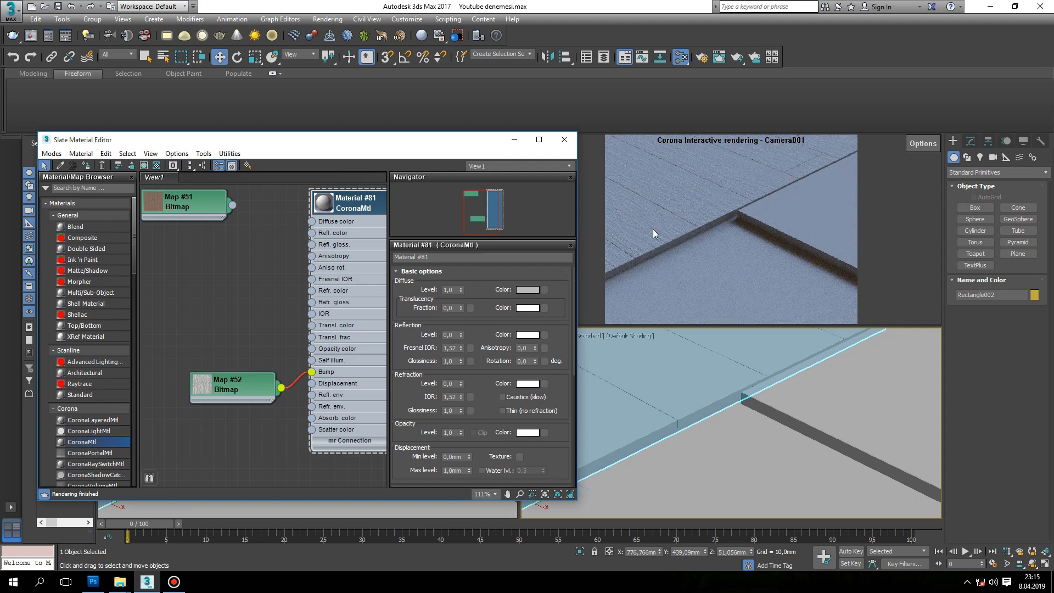
Rearrange the viewports to enlarge the Corona camera render and close its errors.
left_click_drag(487, 138, 383, 150)
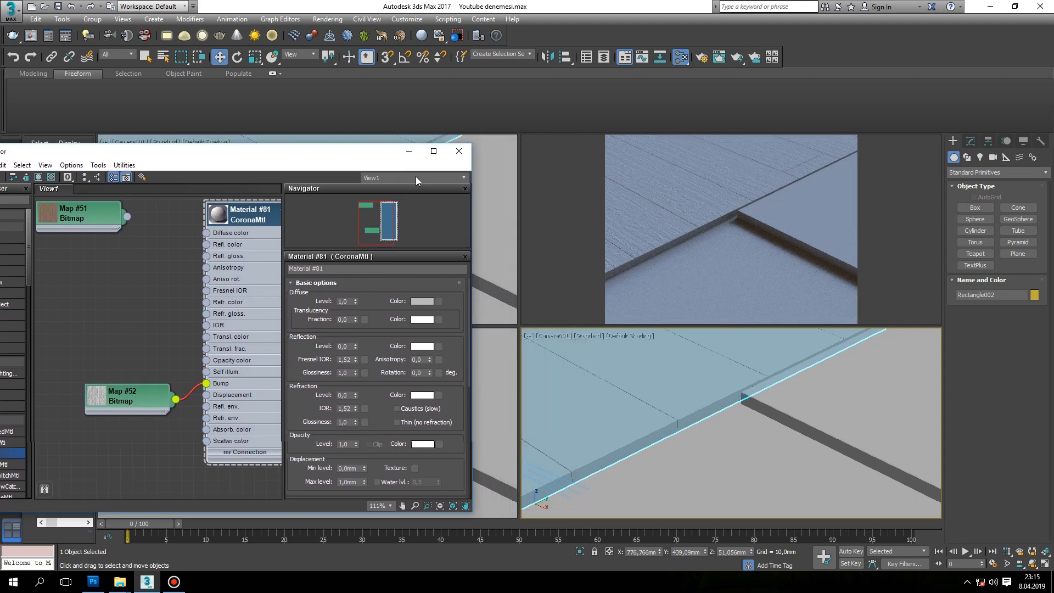
left_click_drag(548, 323, 548, 410)
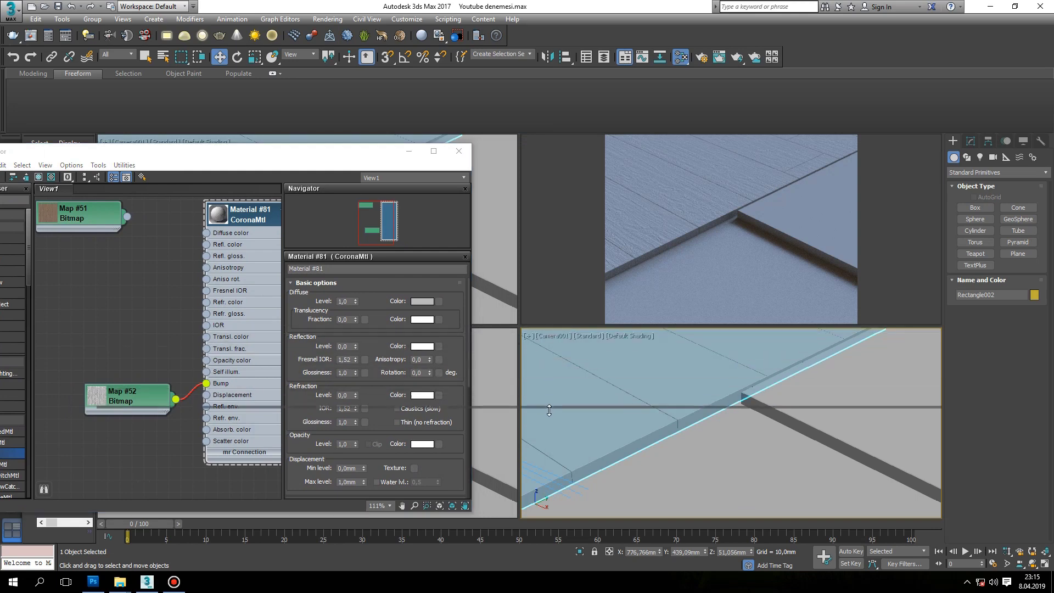
left_click_drag(519, 340, 443, 340)
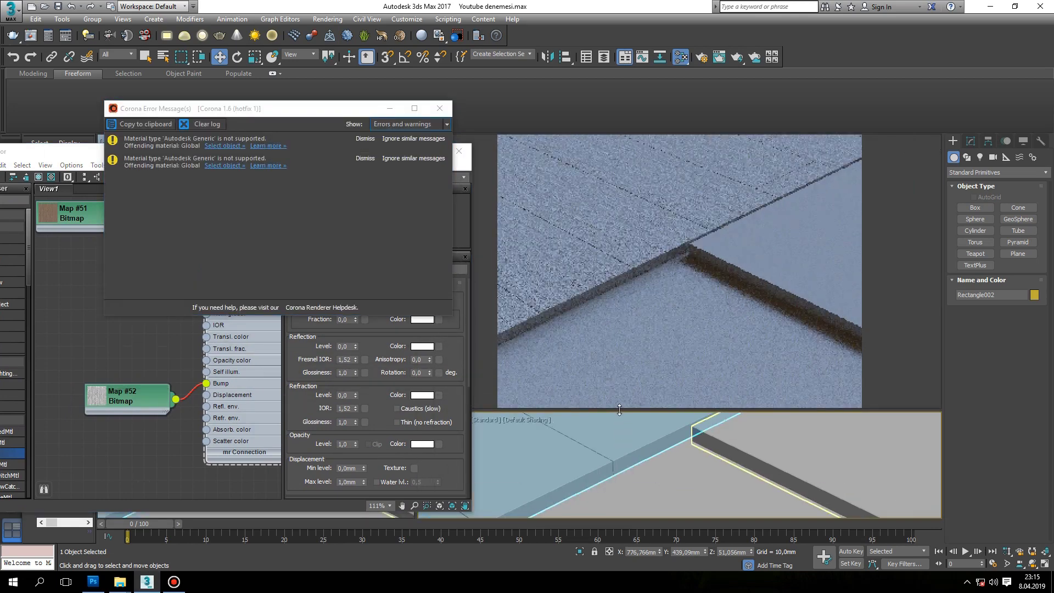
left_click_drag(620, 416, 620, 448)
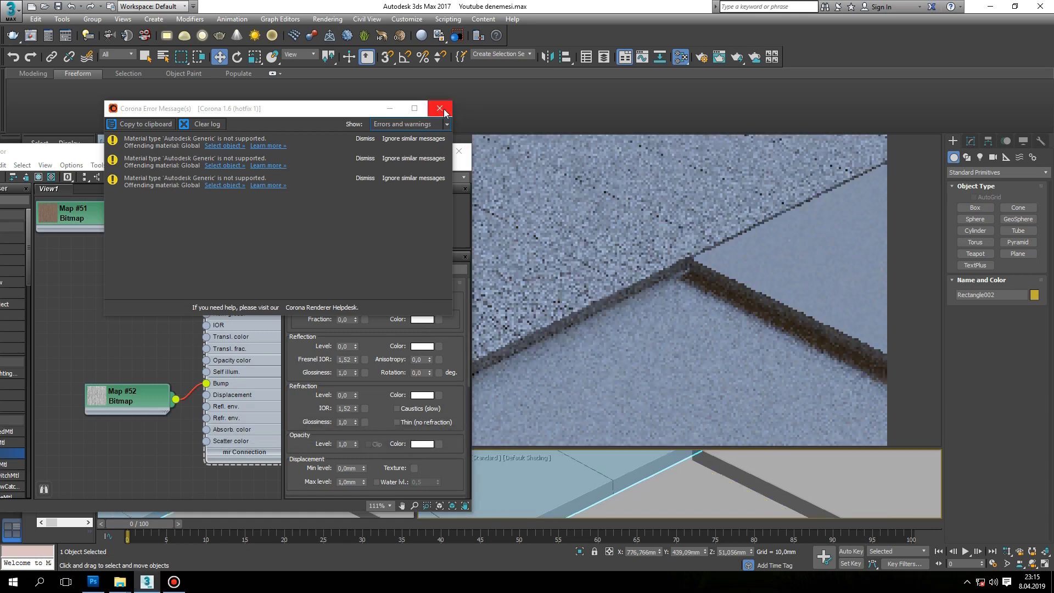
left_click(439, 108)
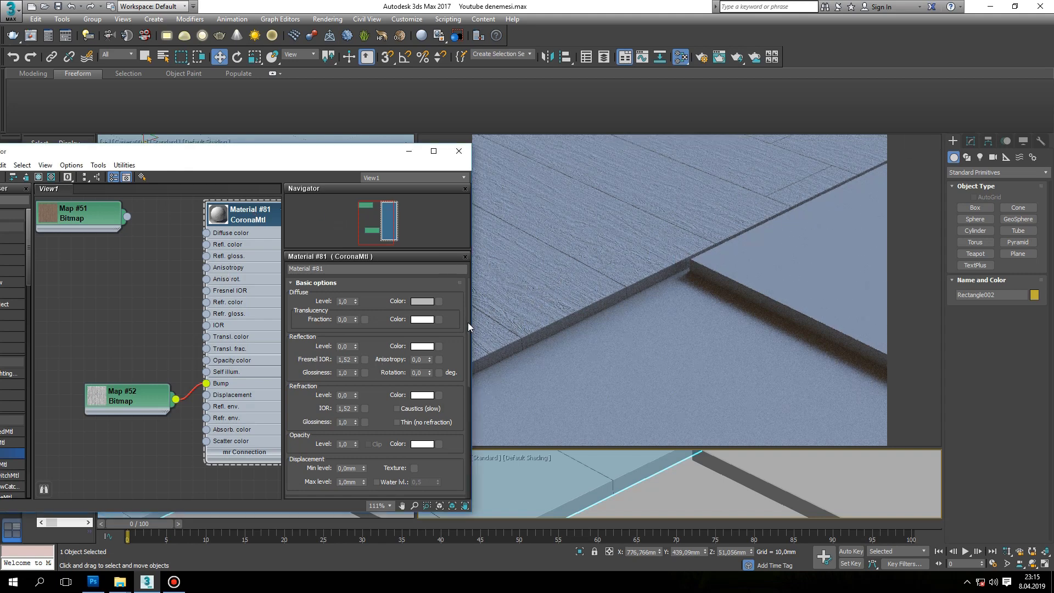
left_click_drag(468, 336, 471, 429)
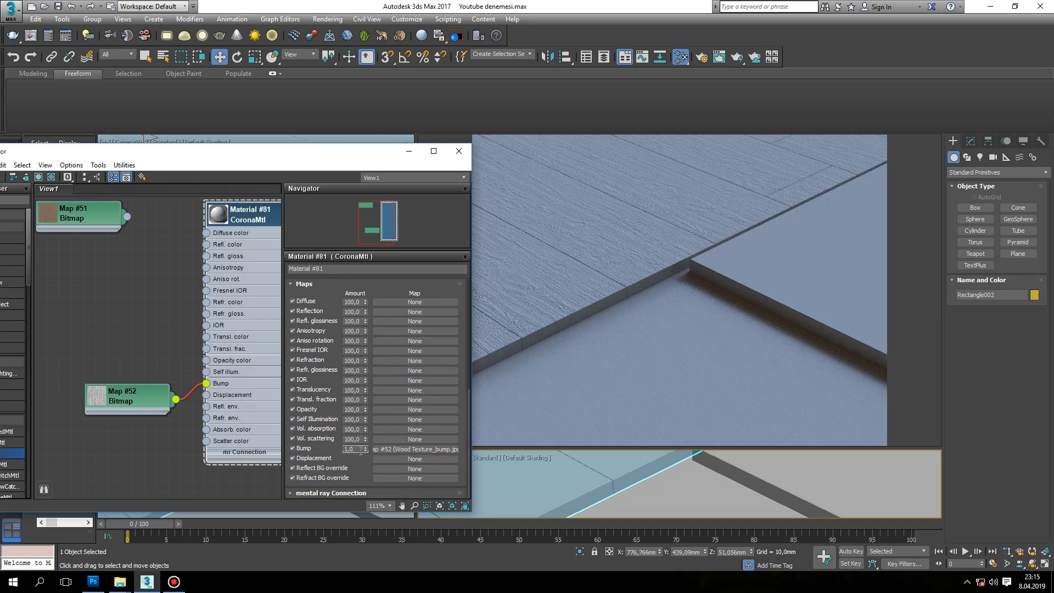
Set bump amount to 0,5 and connect Wood Texture_glossy to reflection glossiness.
key("Return")
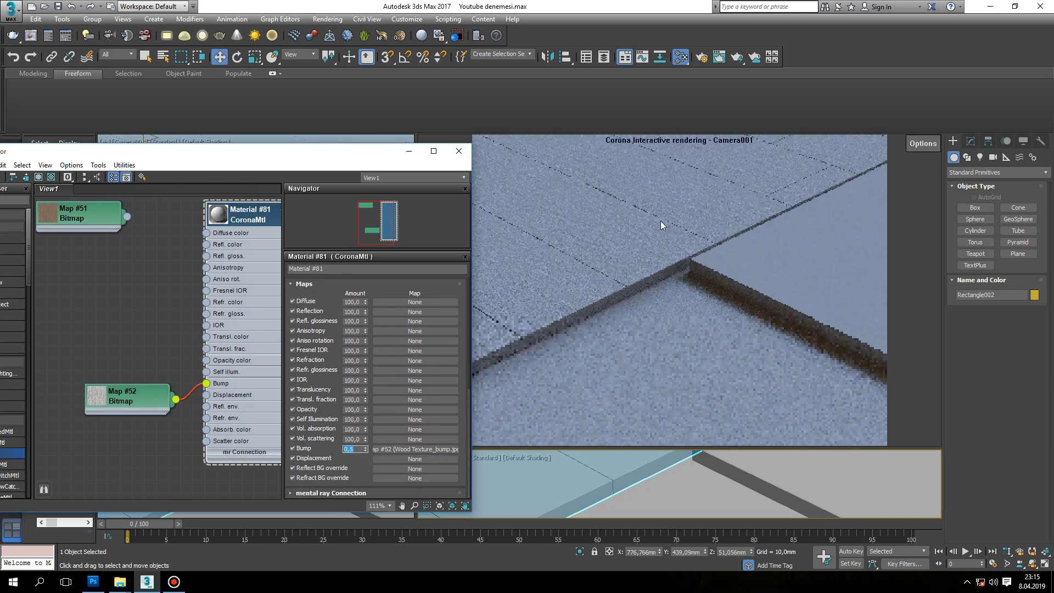
scroll(164, 301, "down", 1)
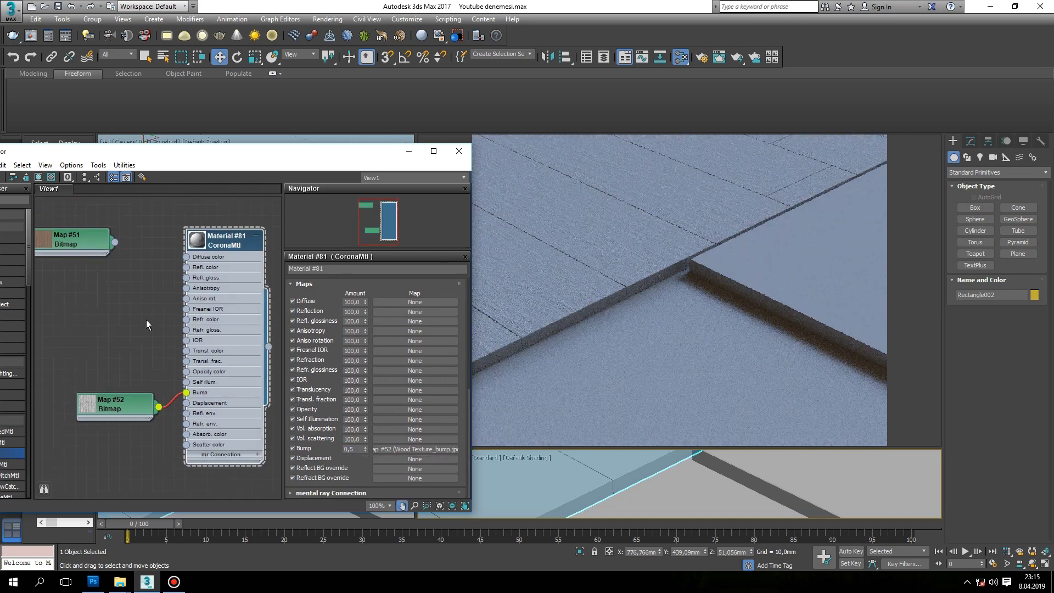
left_click_drag(157, 300, 156, 303)
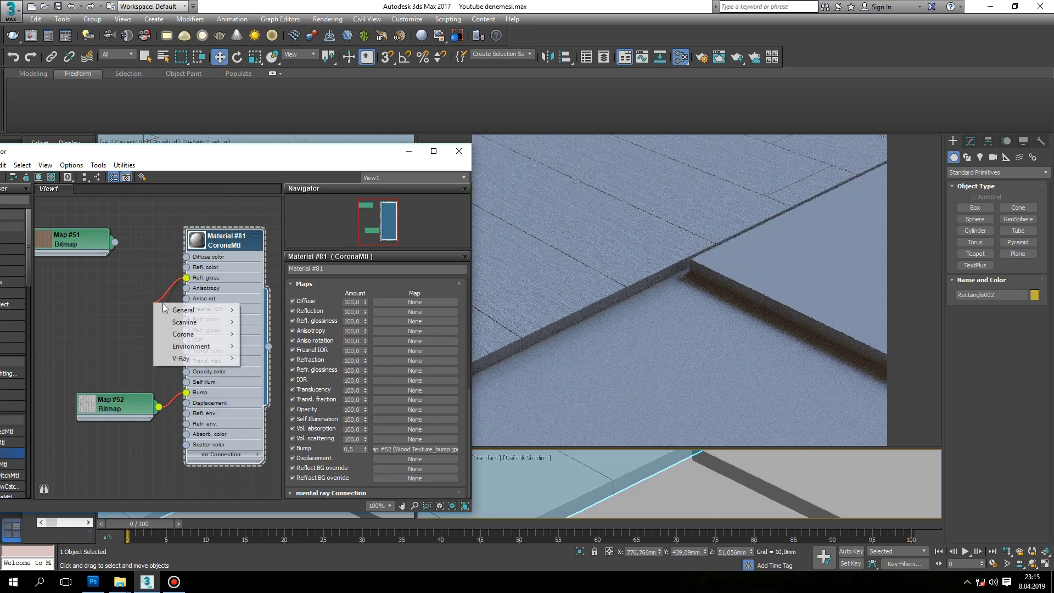
left_click(266, 172)
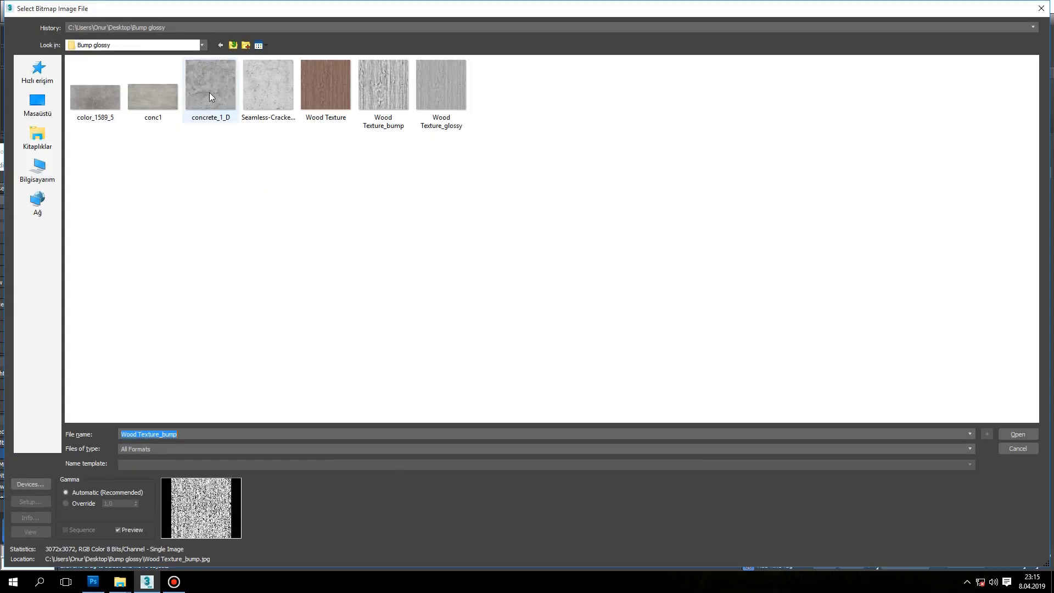
left_click(439, 91)
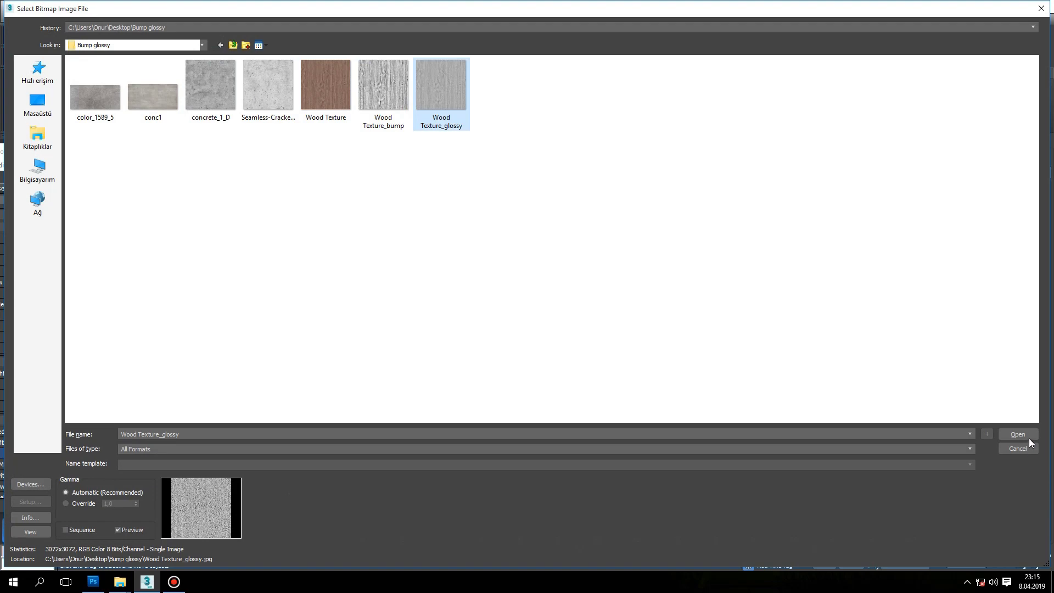
left_click(1026, 436)
left_click_drag(125, 347, 139, 361)
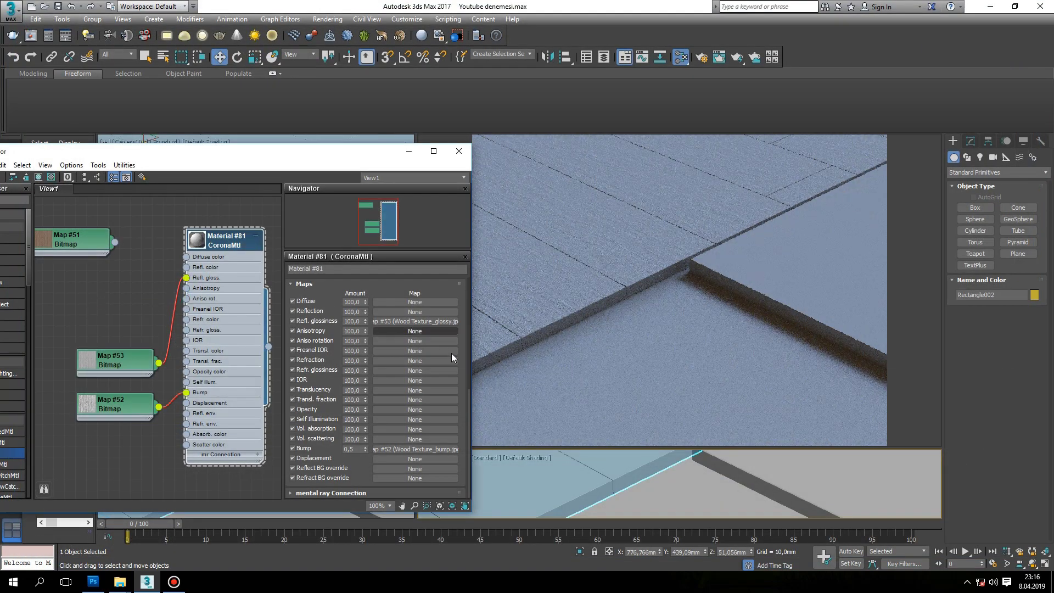
left_click_drag(469, 395, 464, 265)
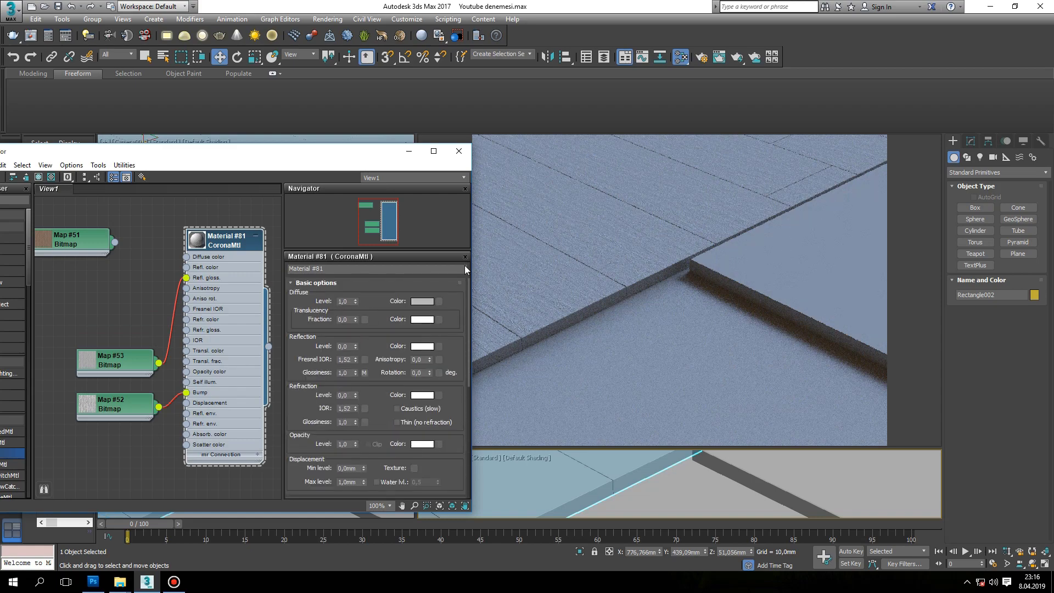
type("1")
Set Reflection Level to 1,0, wire Map #51 into Diffuse color, and name the material 'wood'.
key("Return")
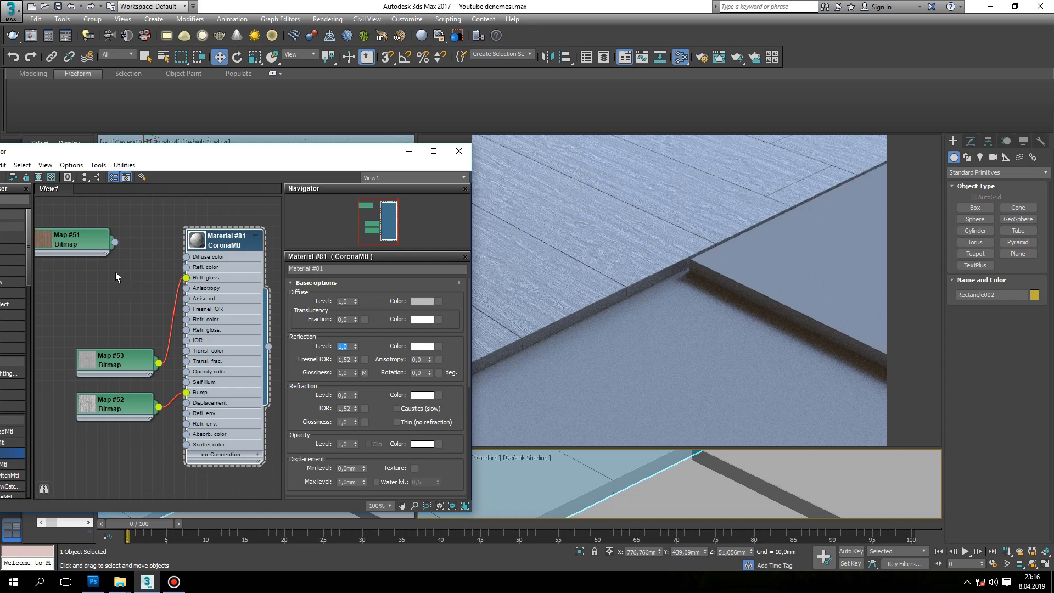
left_click_drag(103, 242, 152, 260)
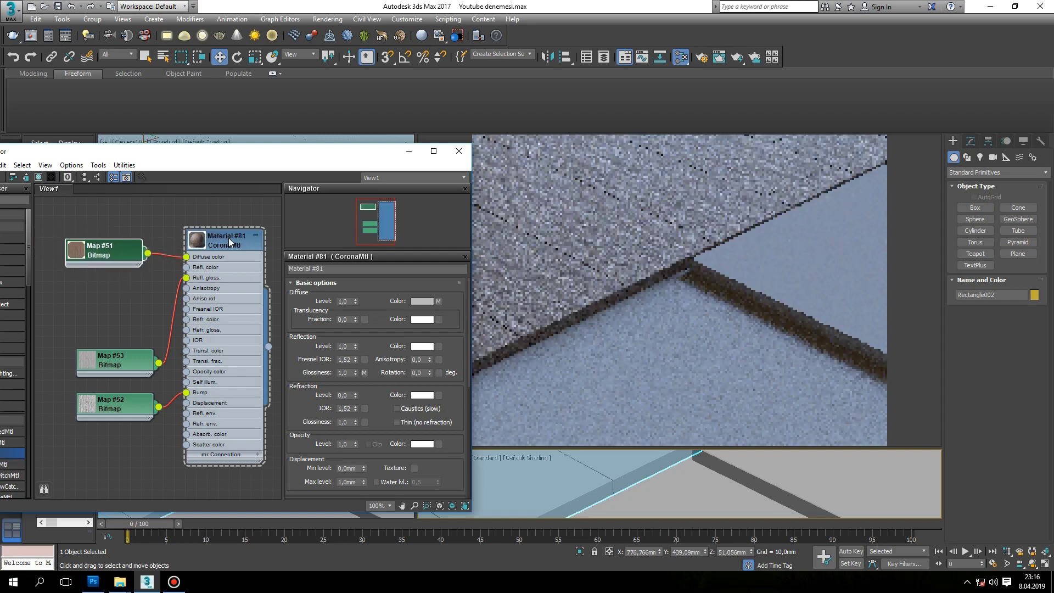
double_click(229, 239)
type("wood")
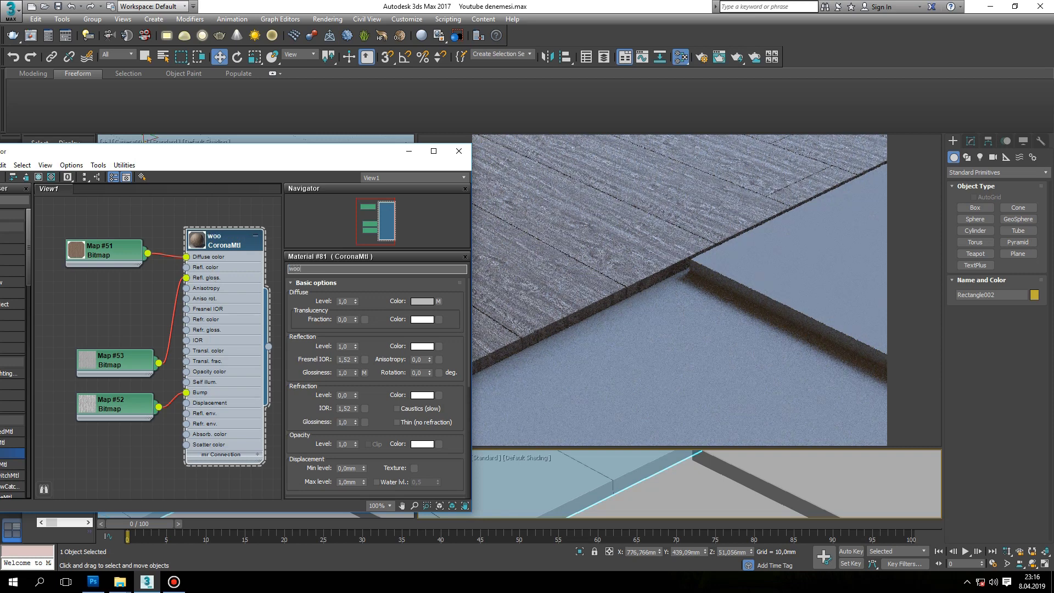
Enlarge the material preview, fit the node network in view, and move the editor aside.
double_click(198, 240)
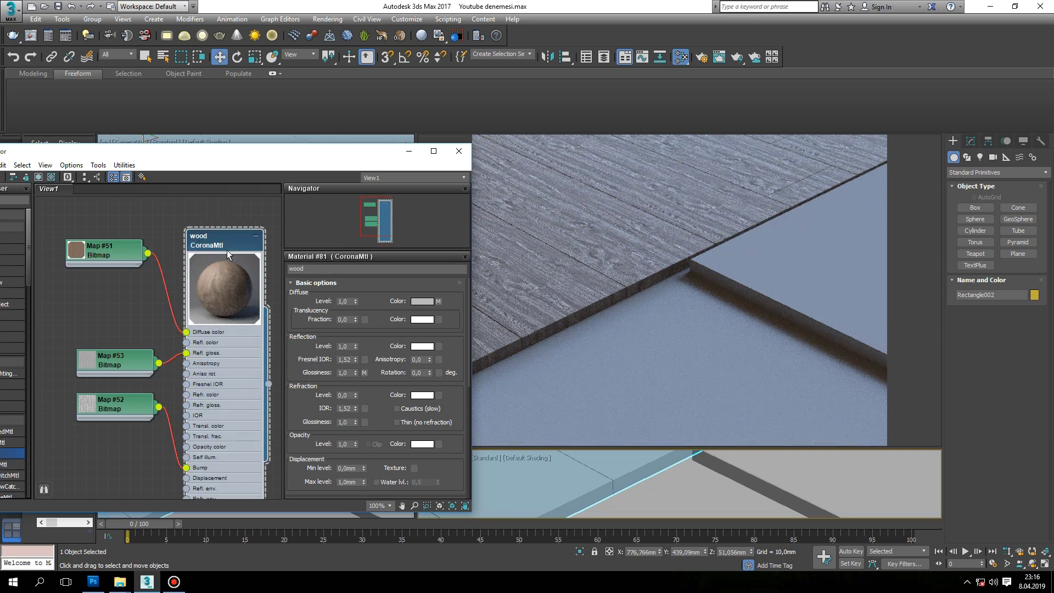
scroll(227, 252, "down", 3)
scroll(181, 275, "down", 2)
middle_click_drag(165, 291, 130, 301)
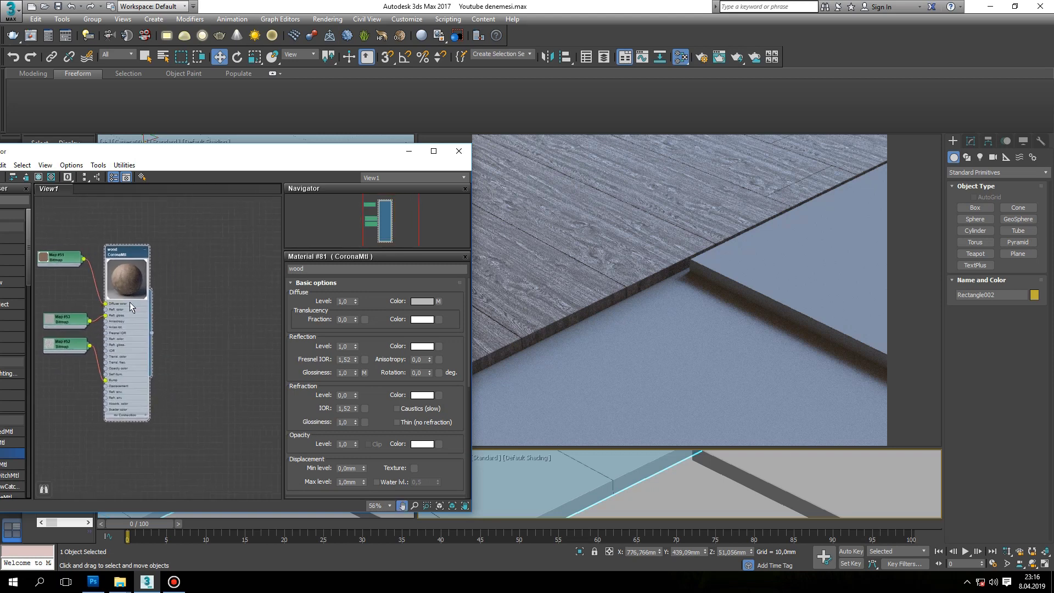
left_click_drag(317, 159, 366, 143)
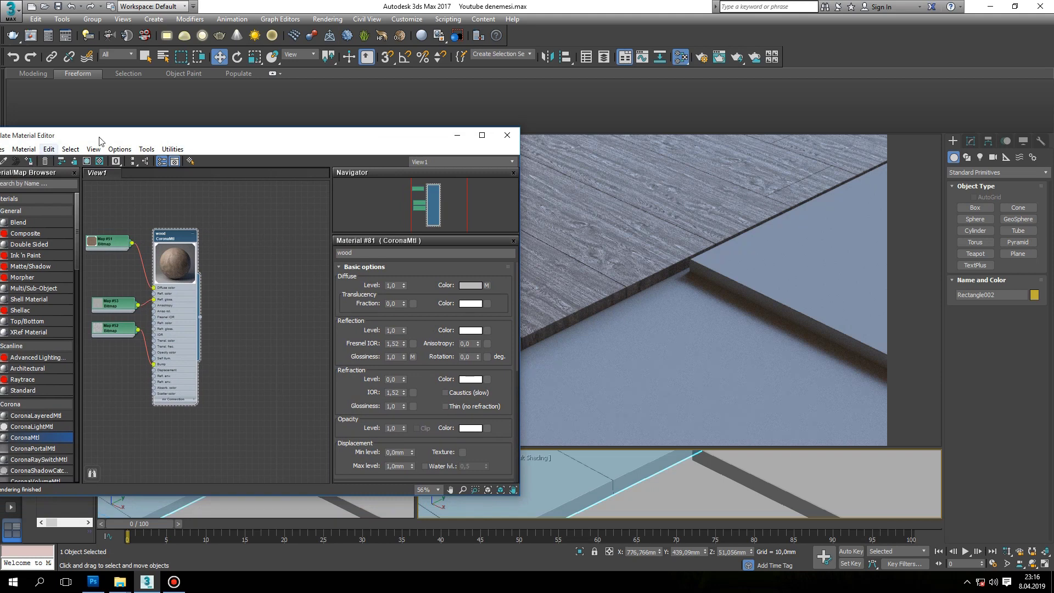
left_click_drag(99, 140, 148, 118)
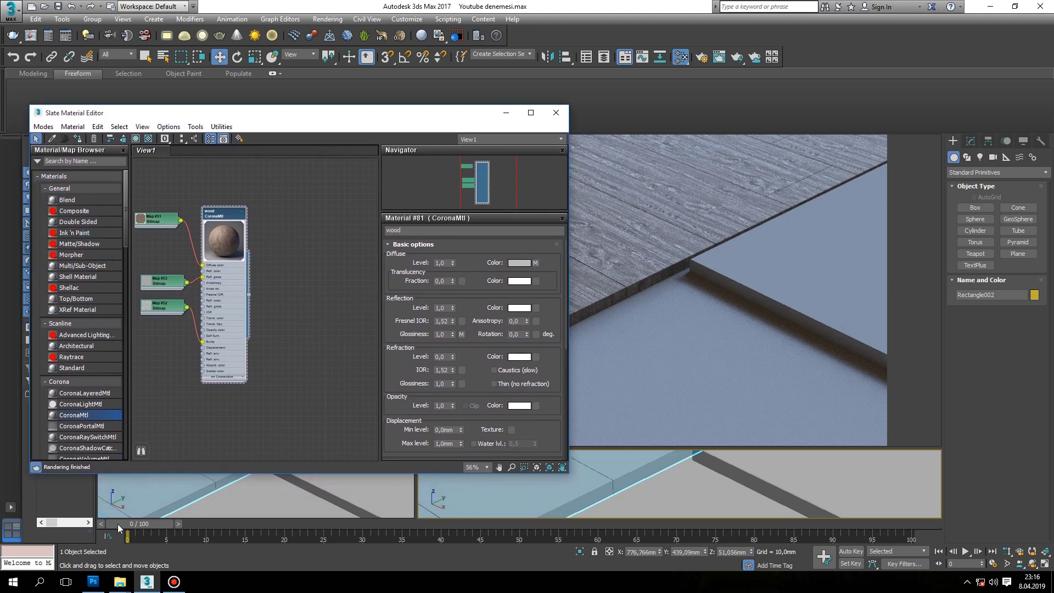
left_click(120, 582)
Preview the concrete_1_D and cracked white concrete textures in the Bump glossy folder.
left_click(146, 539)
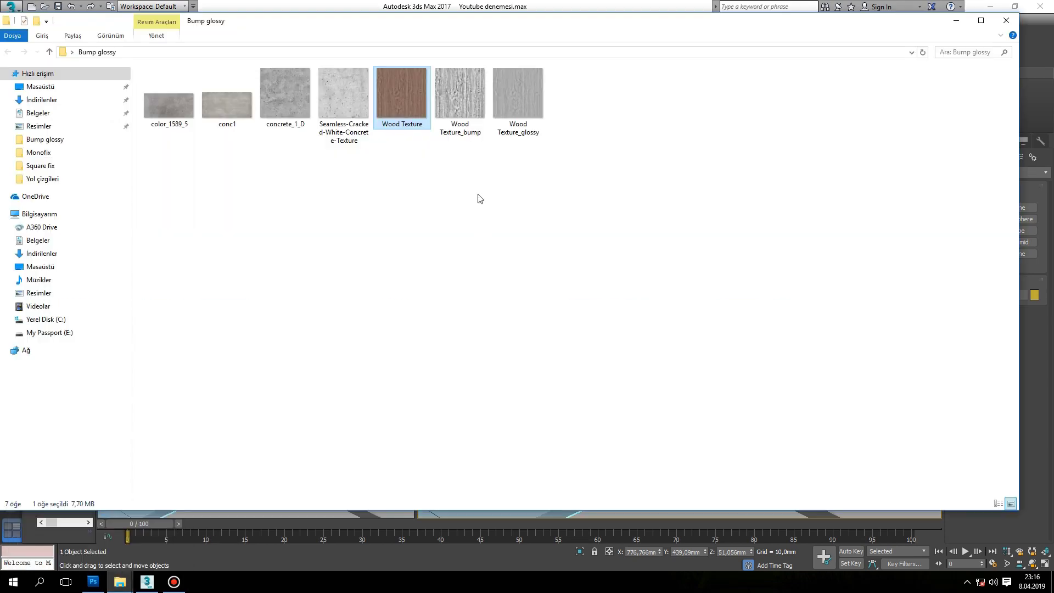
mouse_move(268, 162)
left_mouse_down()
mouse_move(232, 248)
mouse_move(353, 99)
mouse_move(209, 348)
mouse_move(298, 252)
mouse_move(345, 115)
left_mouse_up()
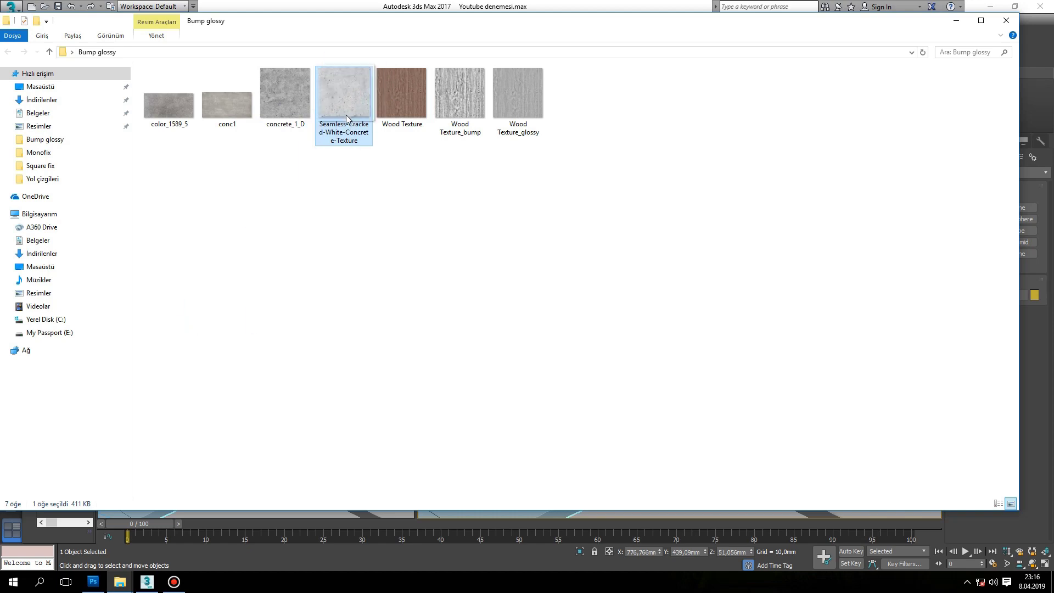
double_click(285, 98)
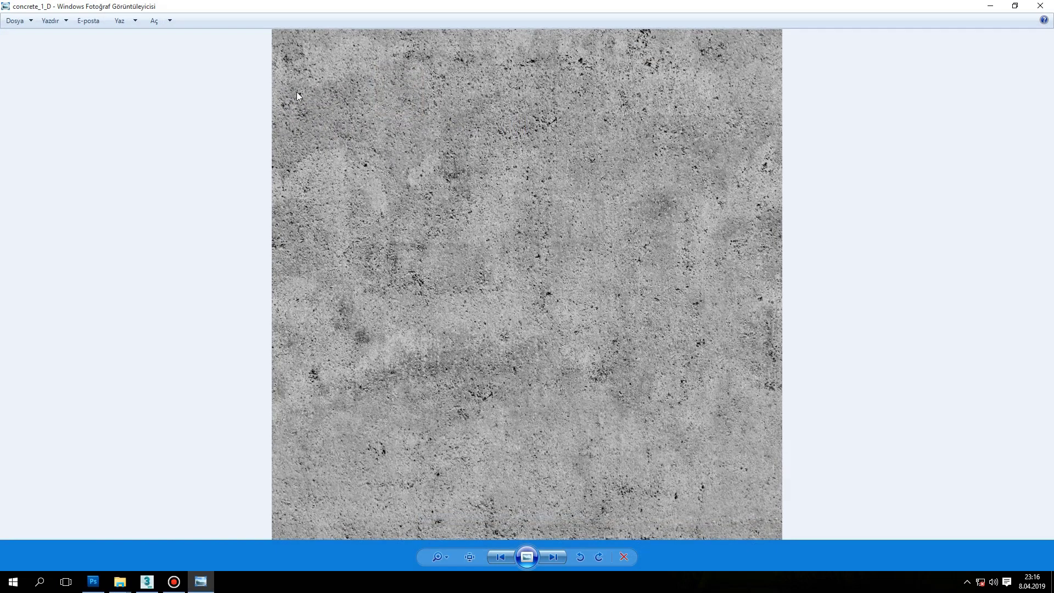
left_click(1040, 6)
left_click(378, 94)
double_click(359, 92)
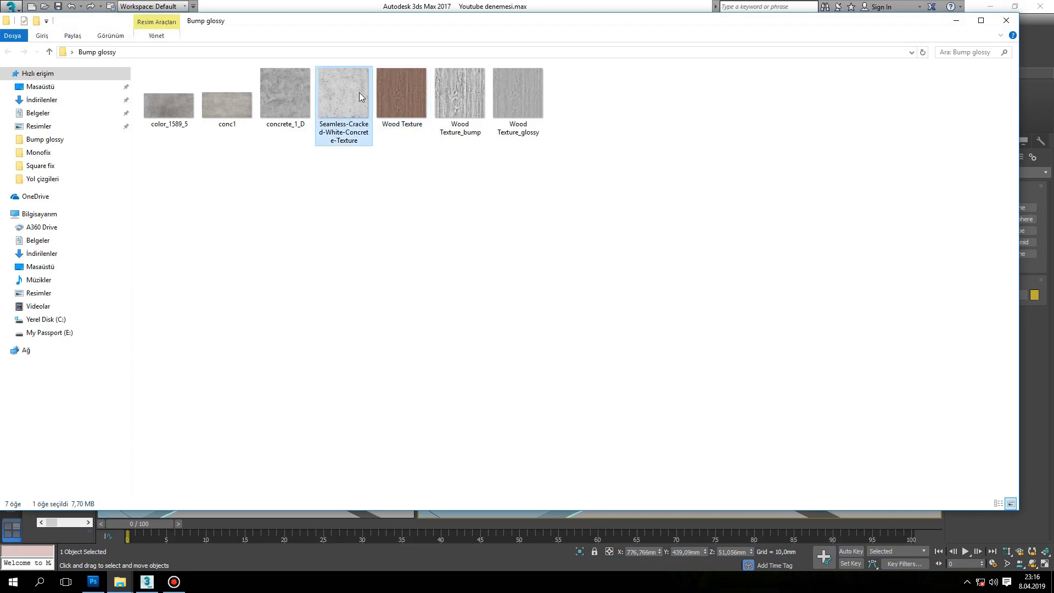
left_click(1040, 7)
Open the Seamless cracked white concrete texture in Photoshop as a new image.
left_click_drag(341, 125, 113, 554)
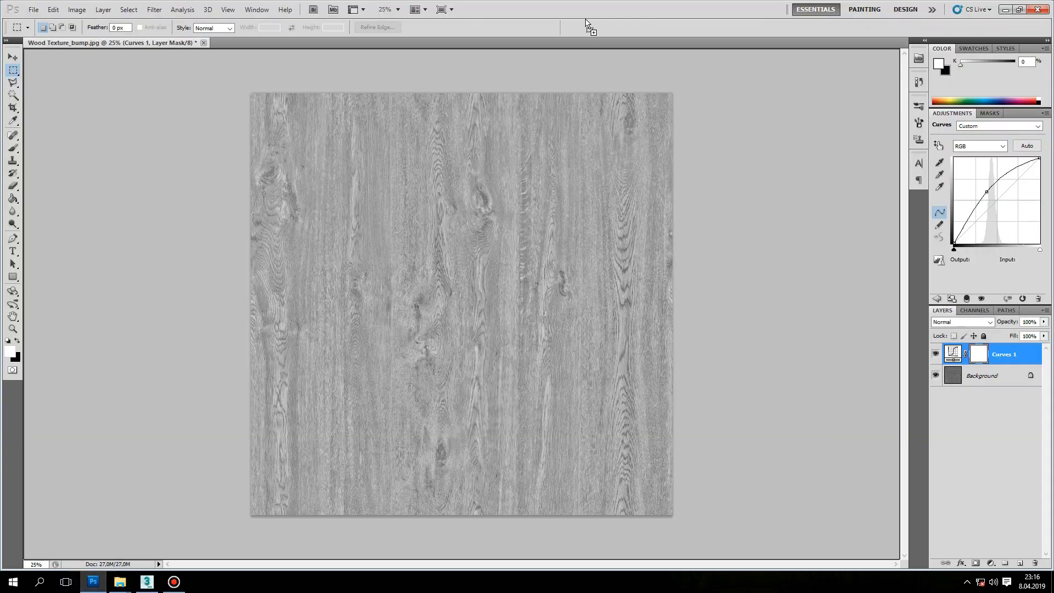
left_click_drag(113, 554, 587, 12)
left_click(861, 520)
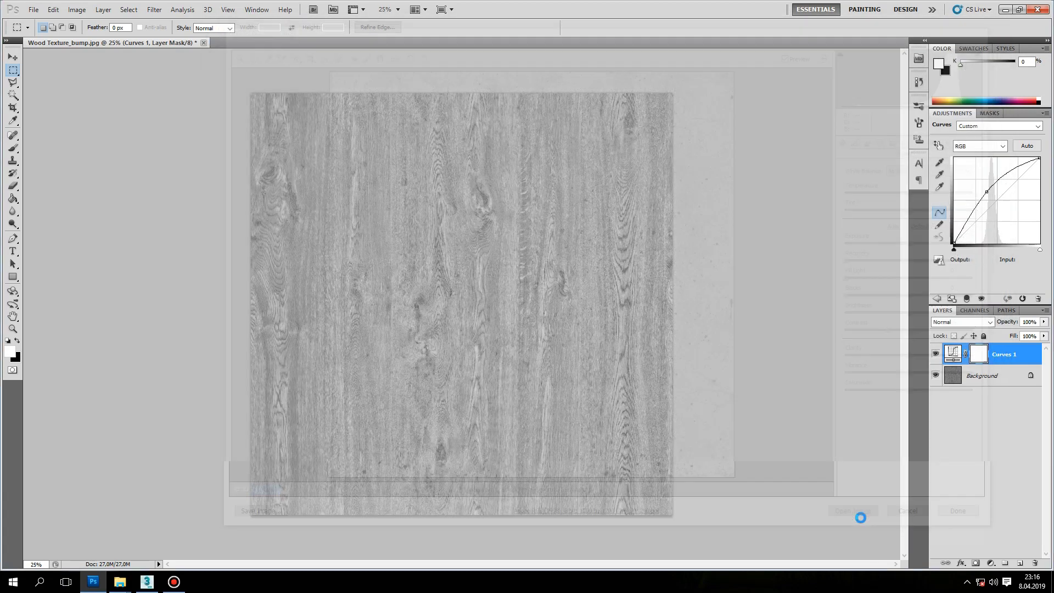
Add a Levels 1 adjustment layer with inputs 145, 1,42 and 148 to turn the concrete stark black-and-white.
left_click(988, 564)
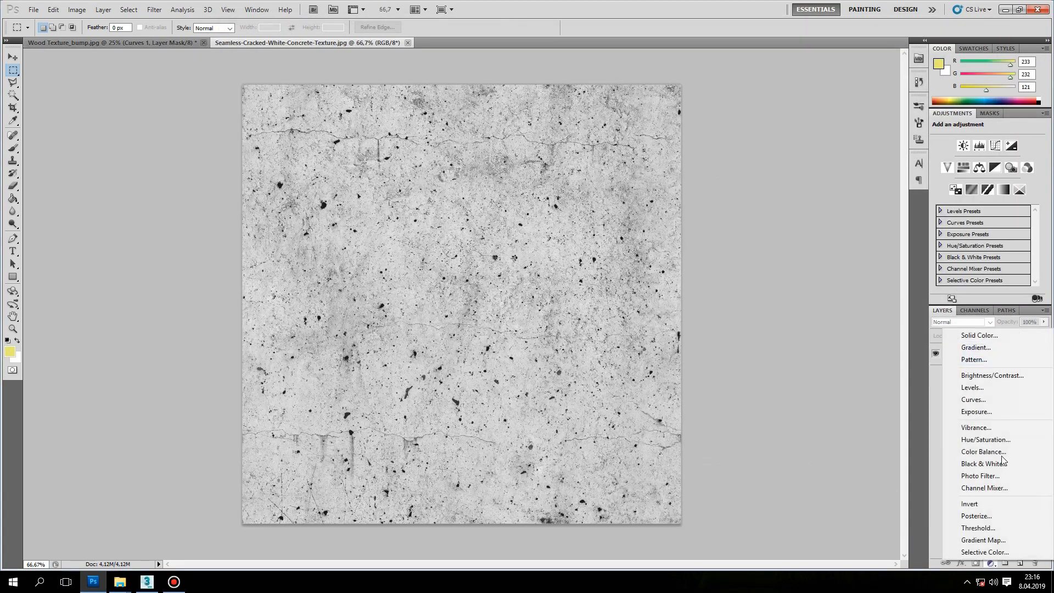
left_click(979, 397)
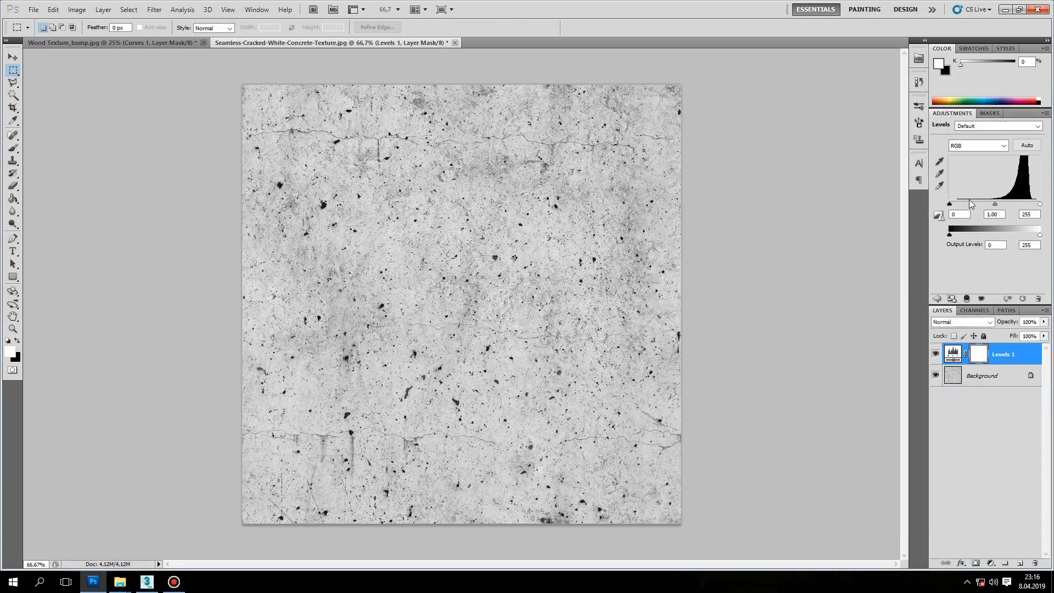
left_click_drag(957, 207, 1012, 207)
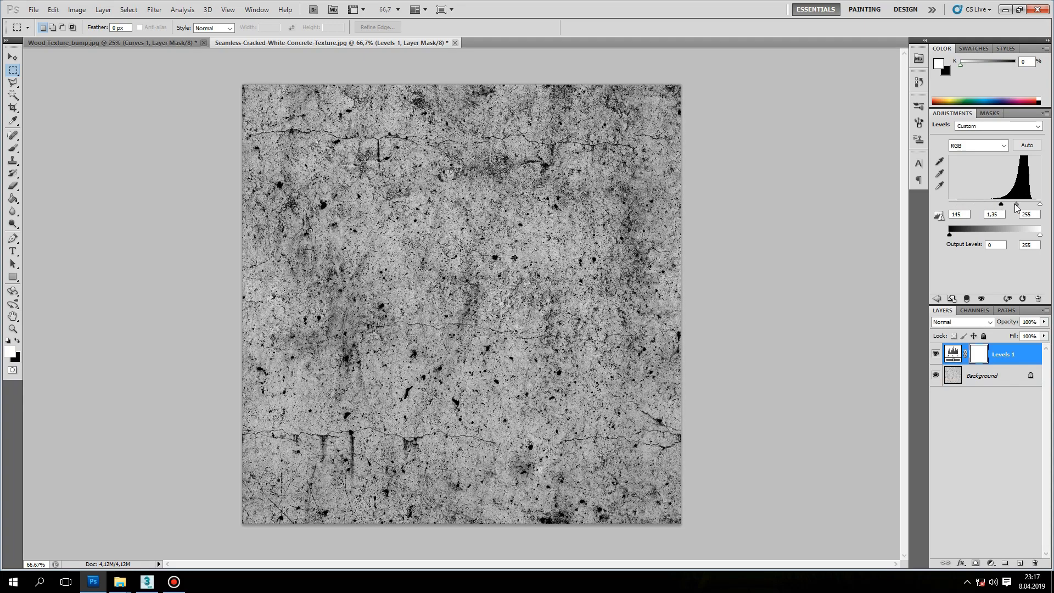
left_click_drag(1037, 206, 1020, 207)
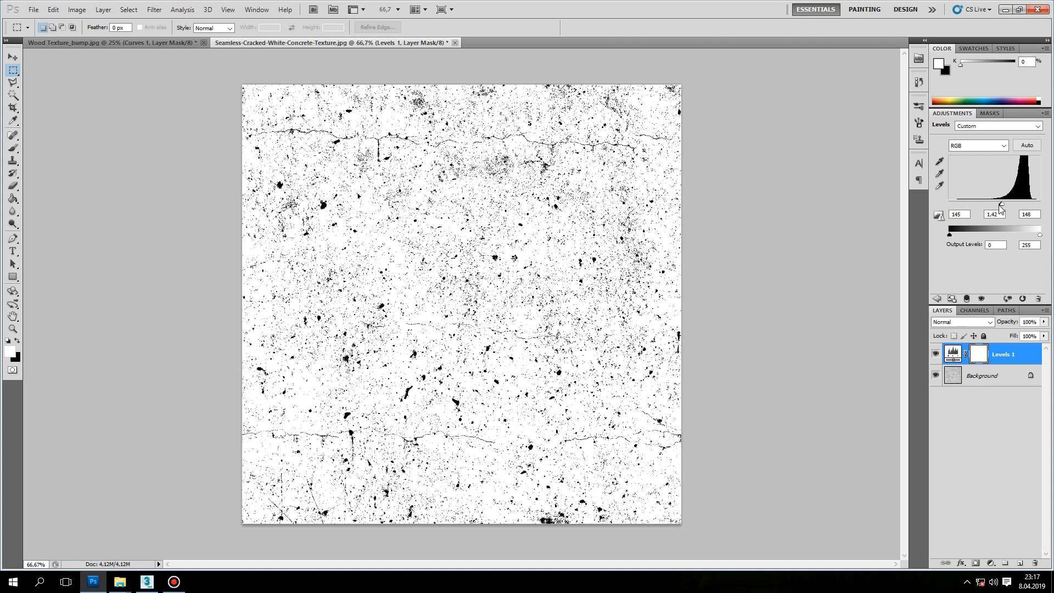
left_click(33, 10)
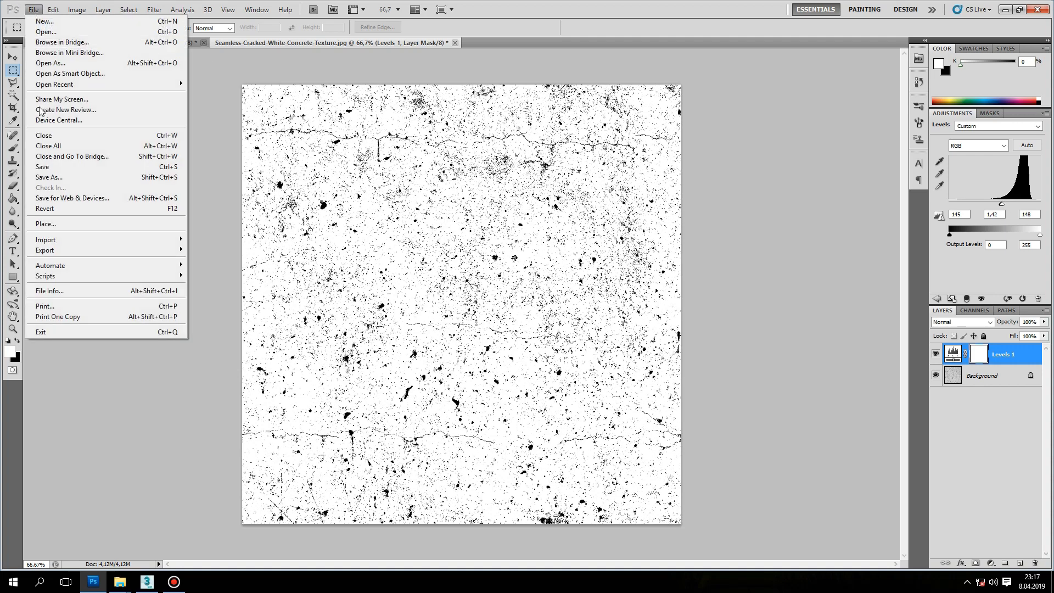
Save the levelled concrete as a Maximum-quality JPEG bump copy in the Bump glossy folder.
left_click(68, 180)
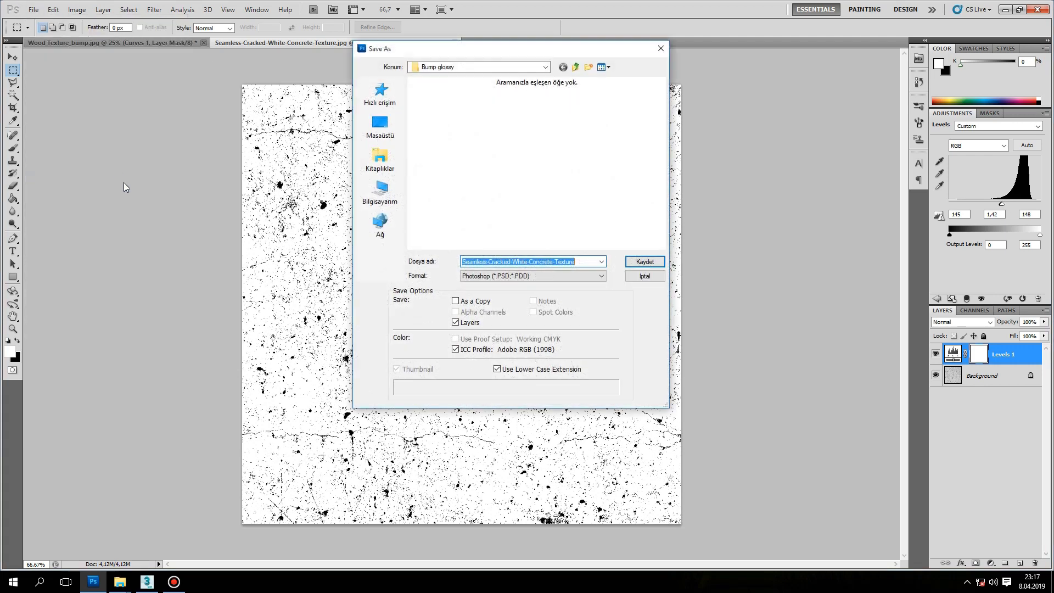
left_click(508, 276)
left_click(494, 349)
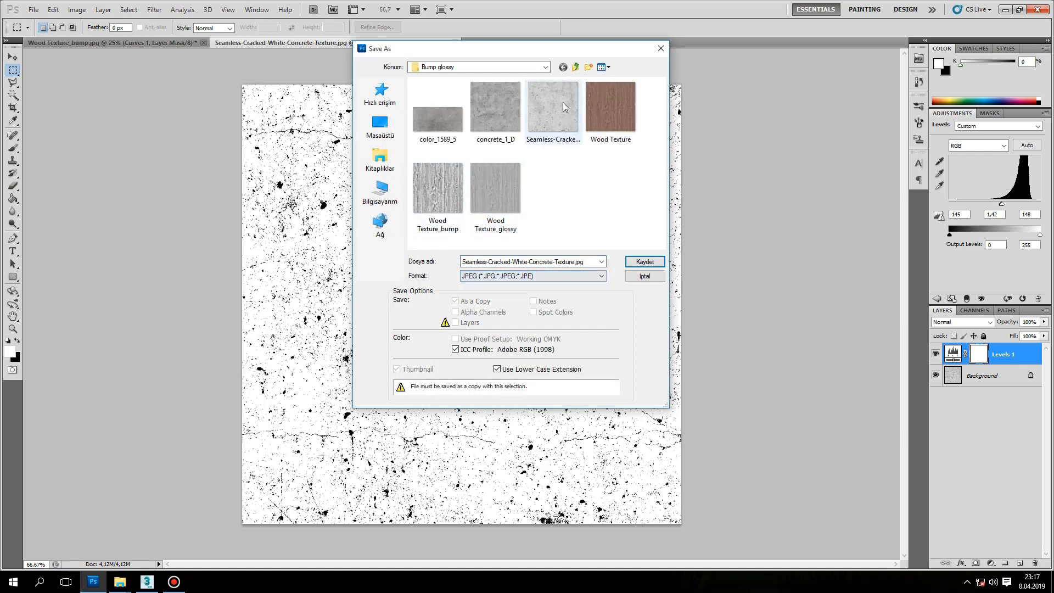
left_click_drag(589, 262, 554, 262)
type("bum")
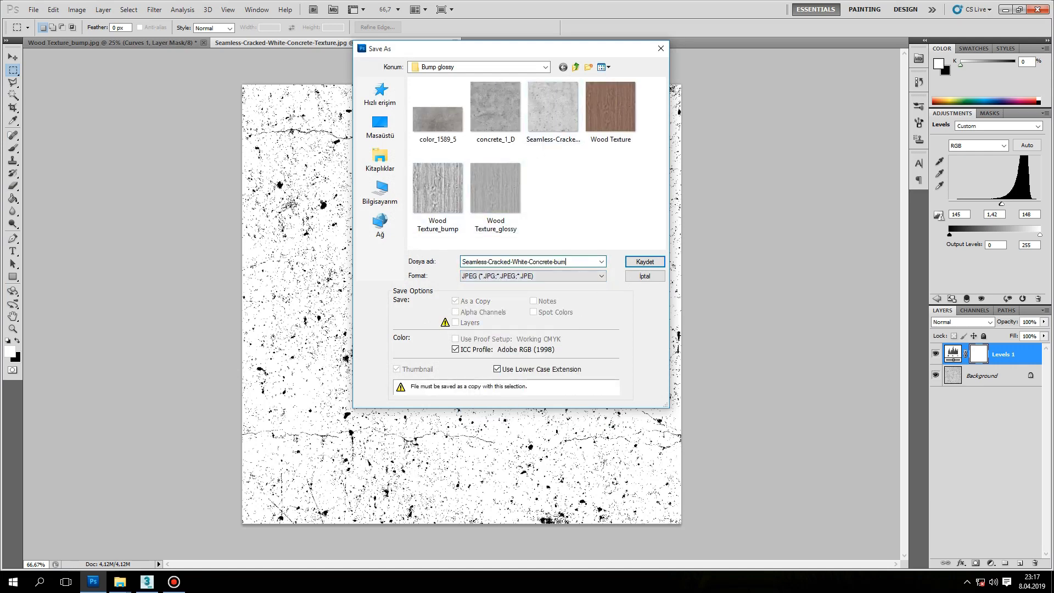
left_click(662, 262)
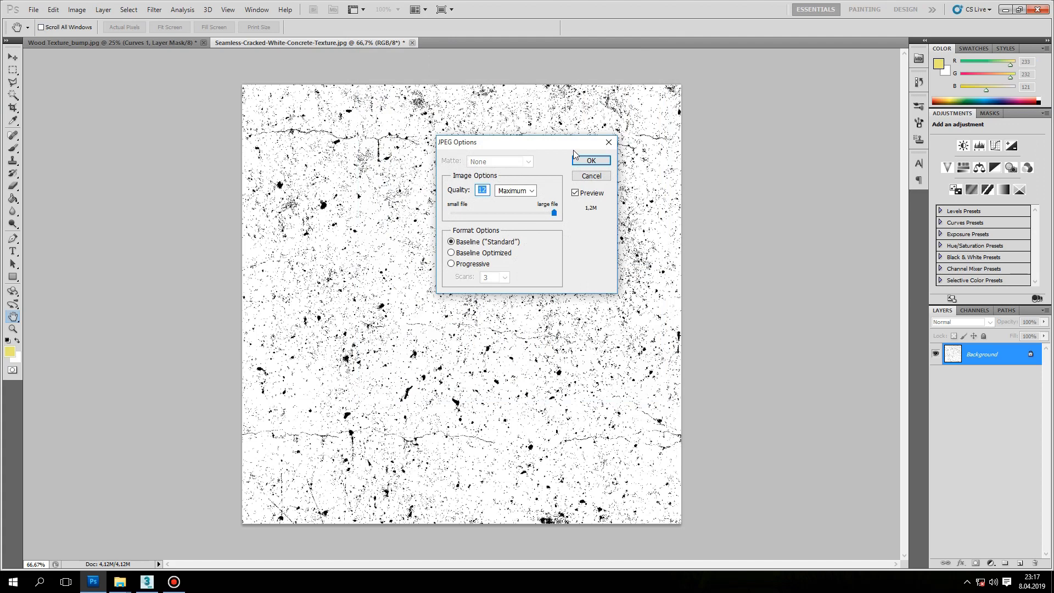
left_click(597, 162)
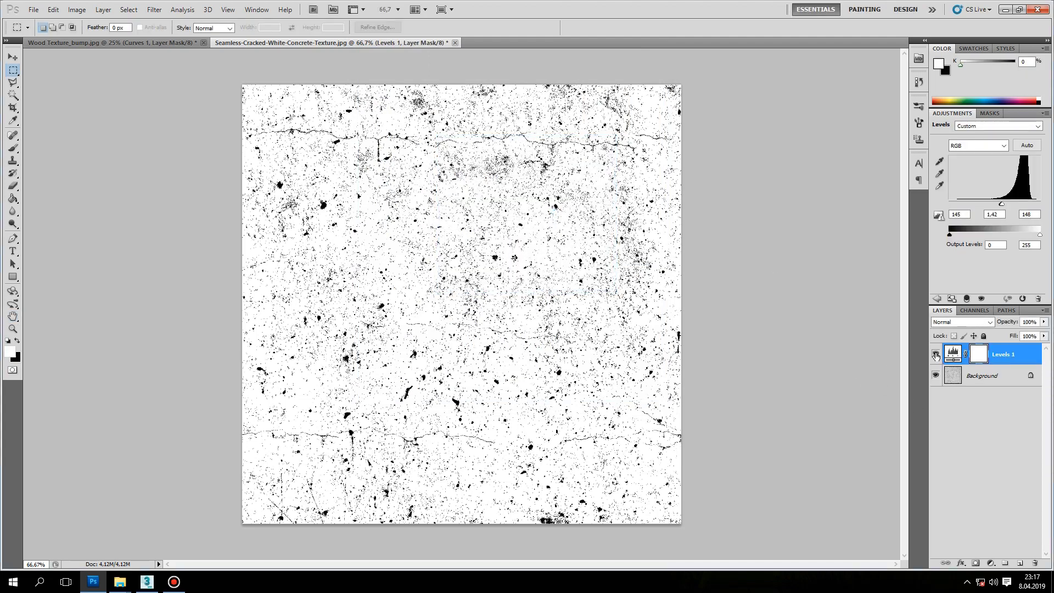
Hide the Levels layer and add a Curves 1 adjustment layer that darkens the concrete.
left_click(936, 354)
left_click(991, 564)
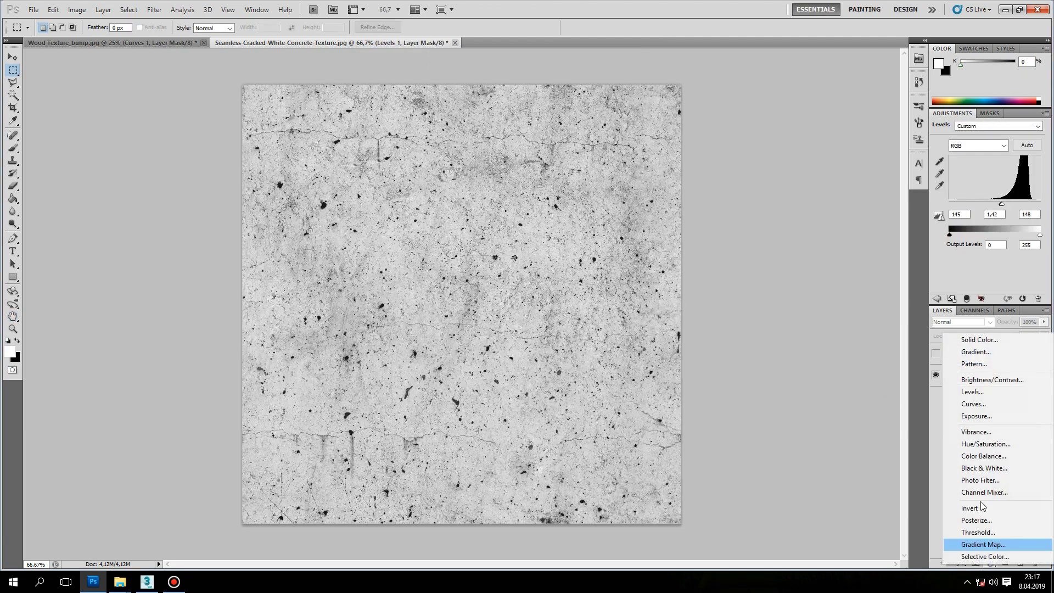
left_click(973, 404)
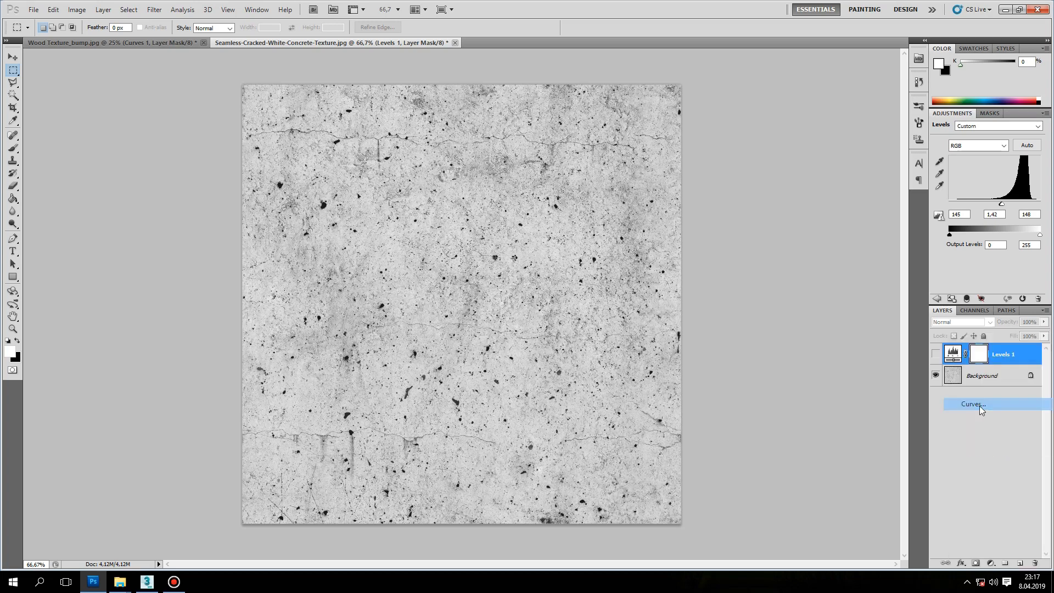
left_click_drag(984, 206, 993, 207)
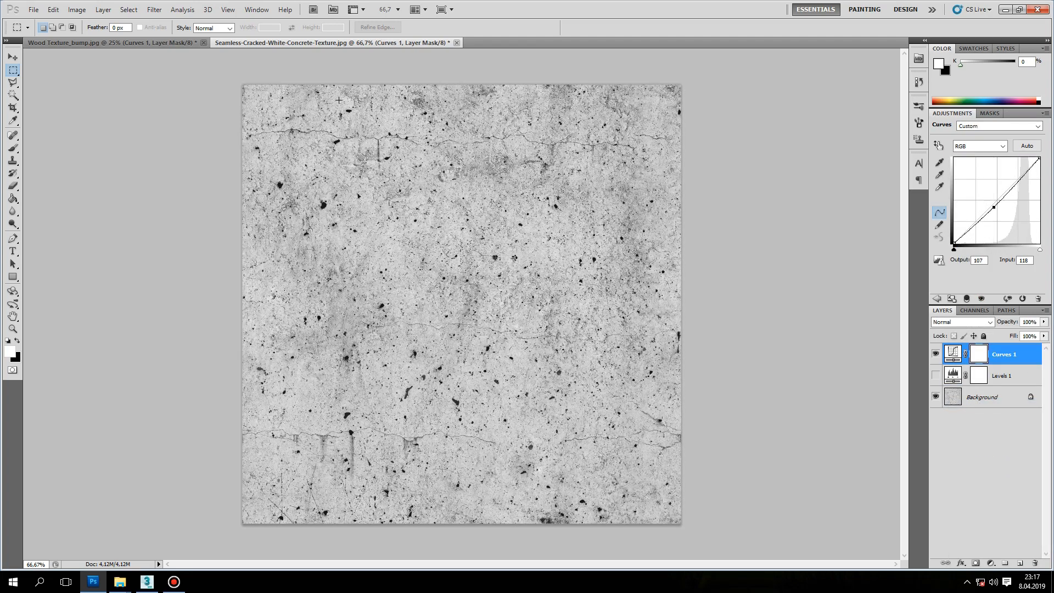
Save the curves-adjusted concrete as another Maximum-quality JPEG copy in the Bump glossy folder.
left_click(34, 10)
left_click(75, 176)
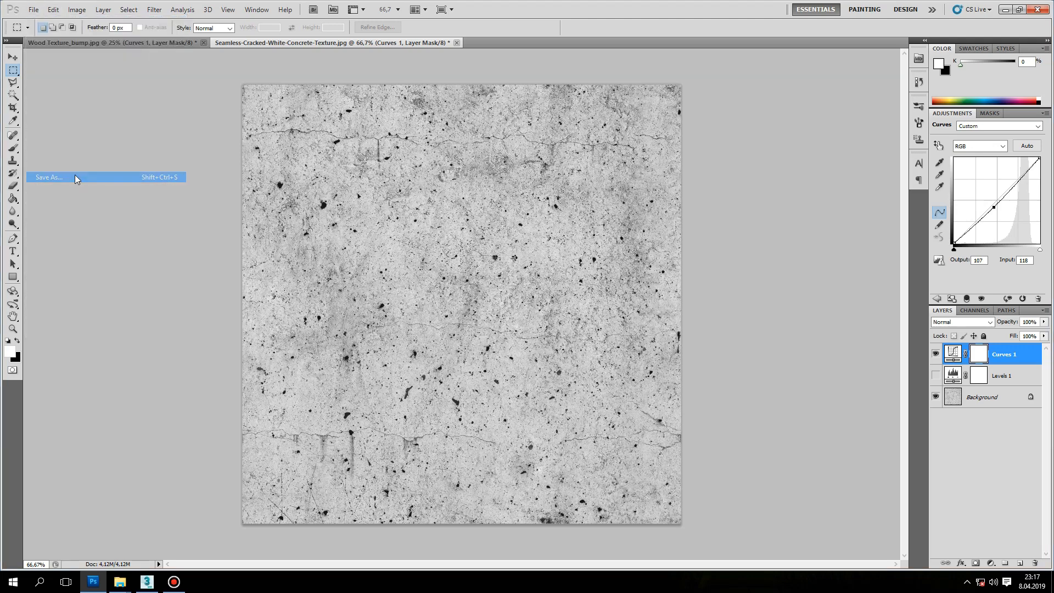
left_click(485, 276)
left_click(475, 350)
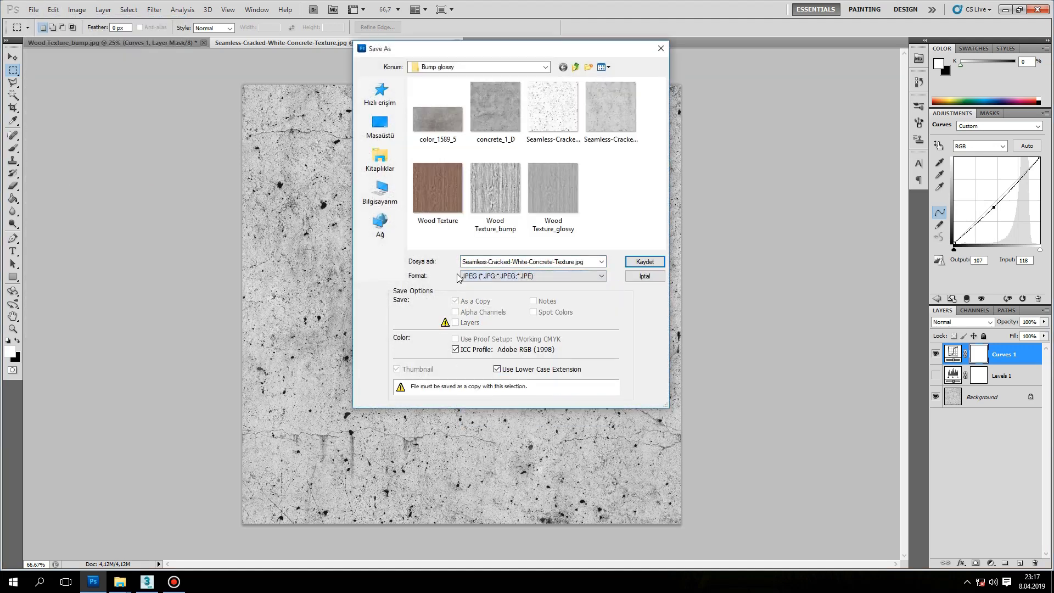
left_click_drag(587, 261, 558, 246)
left_click(645, 261)
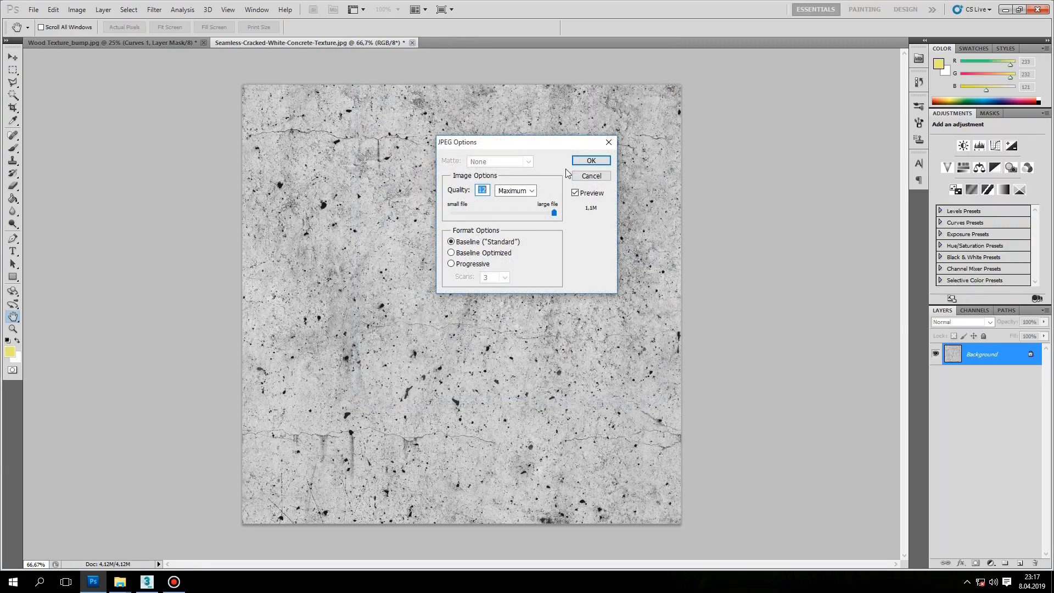
left_click(592, 163)
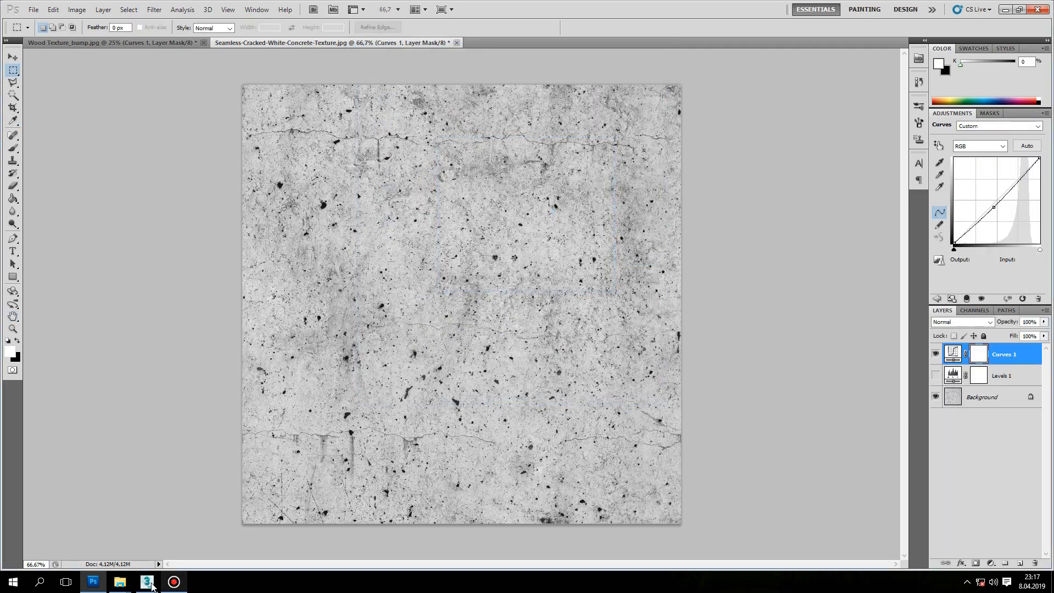
left_click(148, 582)
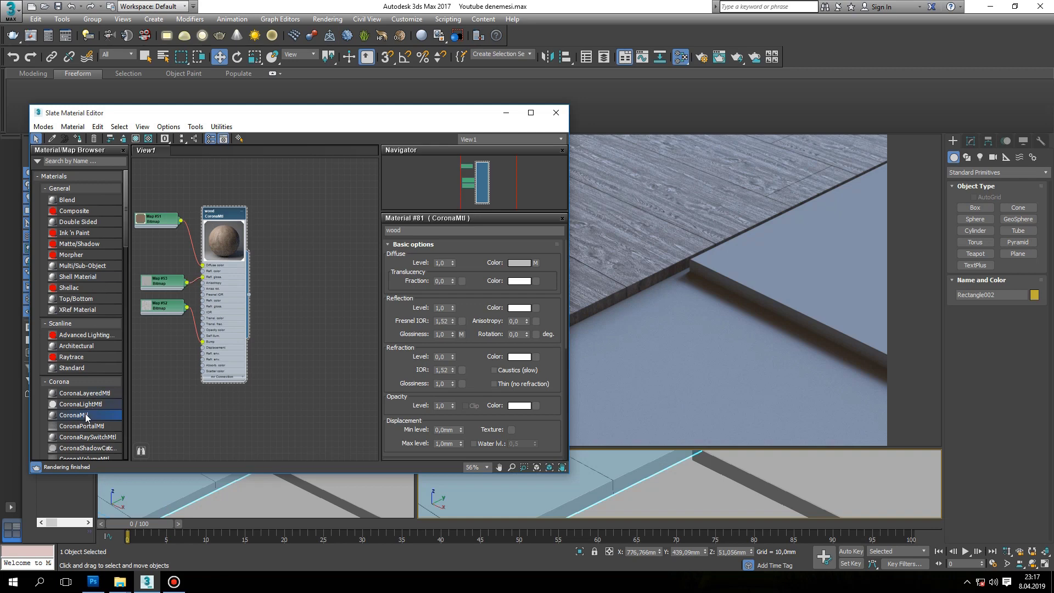
Add a new CoronaMtl, Material #82, to the Slate node view.
left_click_drag(352, 230, 334, 226)
scroll(347, 230, "up", 3)
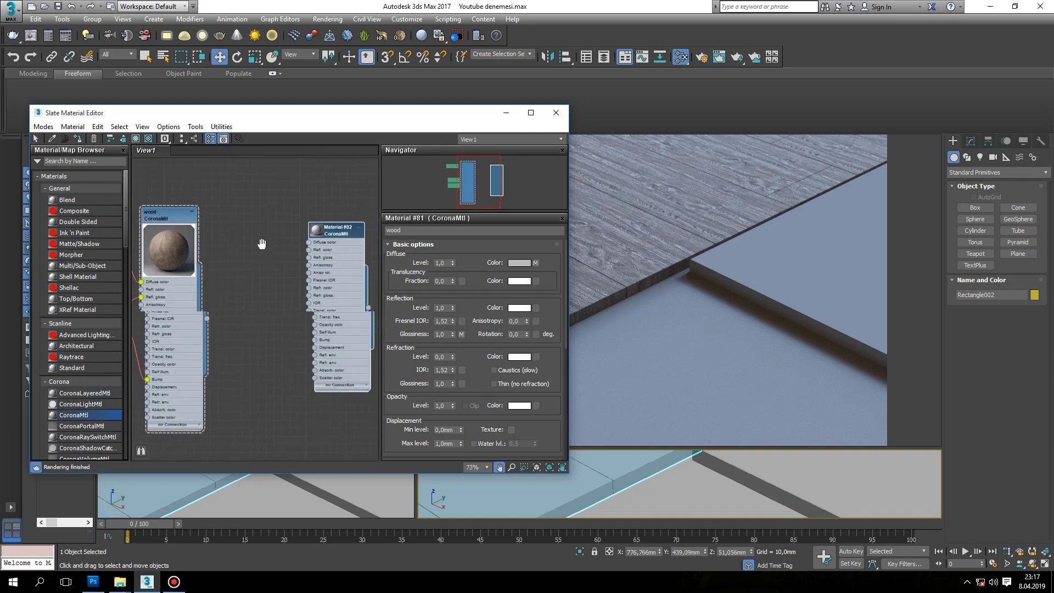
middle_click_drag(348, 231, 301, 252)
left_click_drag(306, 242, 330, 252)
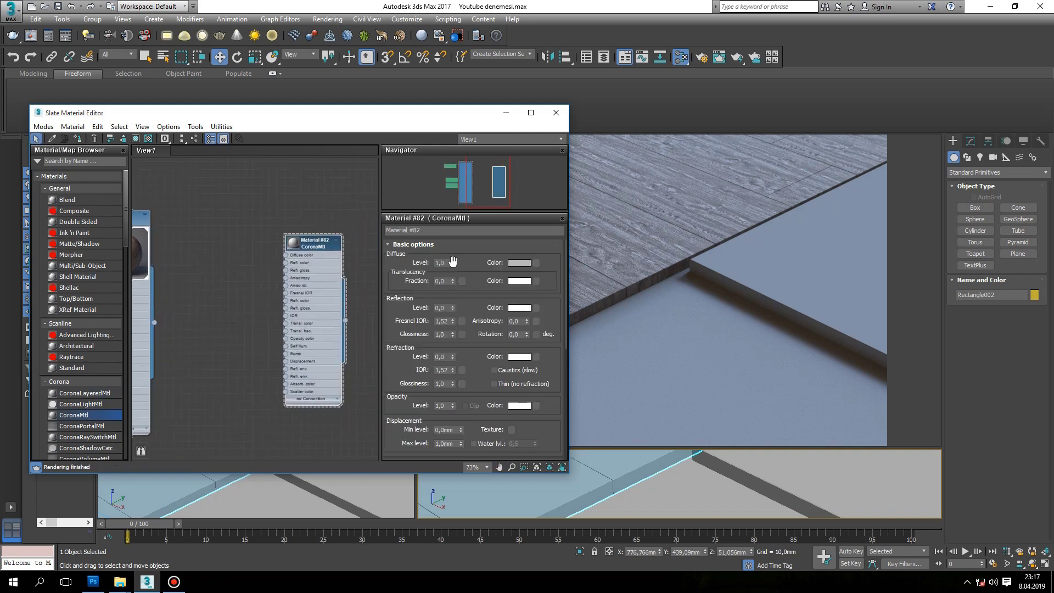
Assign Material #82 to the concrete floor object Object001.
left_click(783, 479)
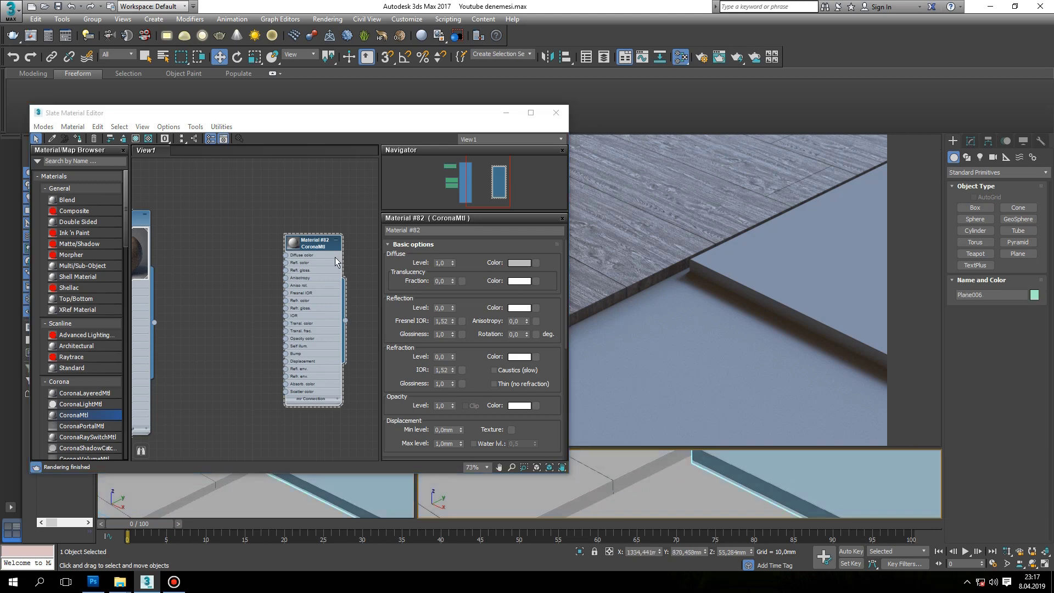
left_click(677, 488)
scroll(772, 481, "down", 3)
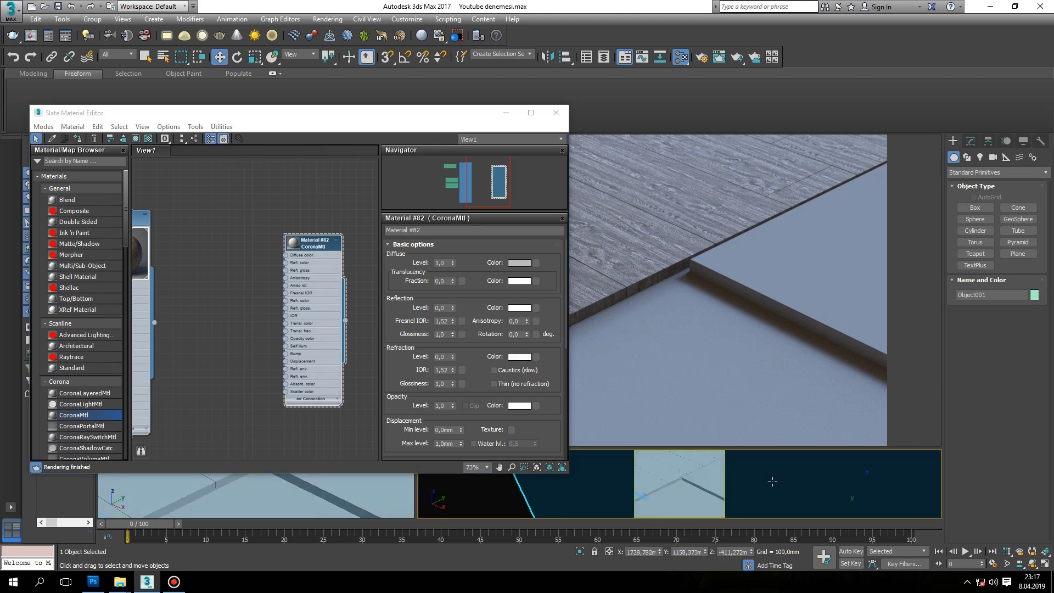
left_click(704, 477)
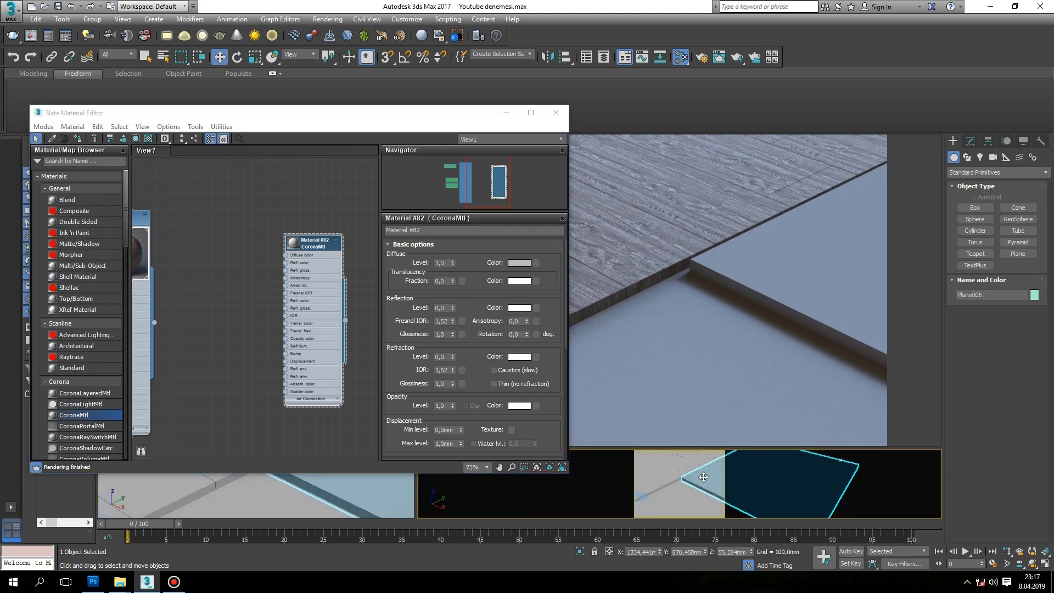
left_click(667, 513)
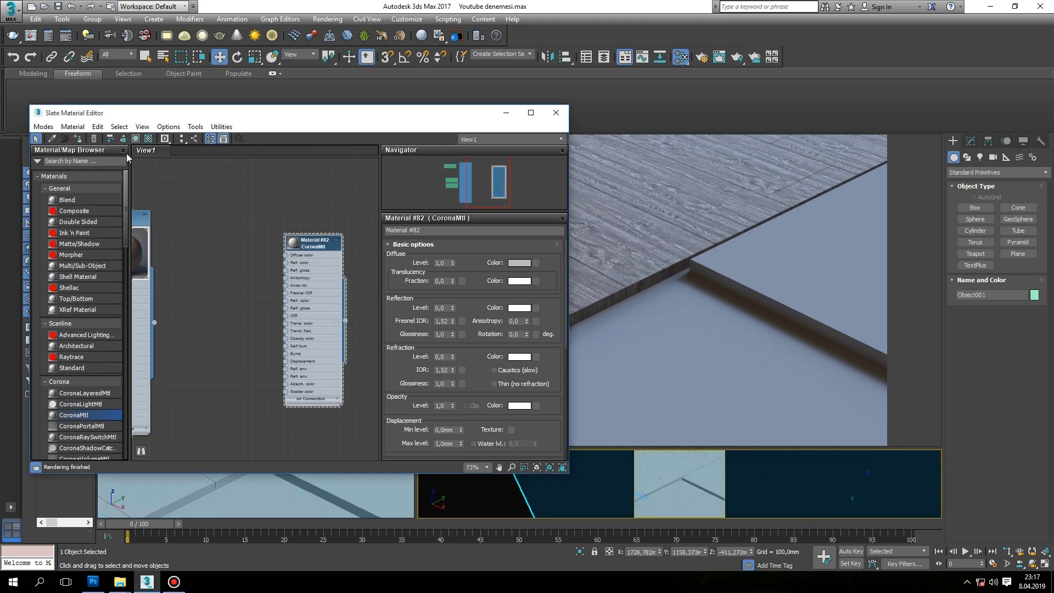
left_click(80, 140)
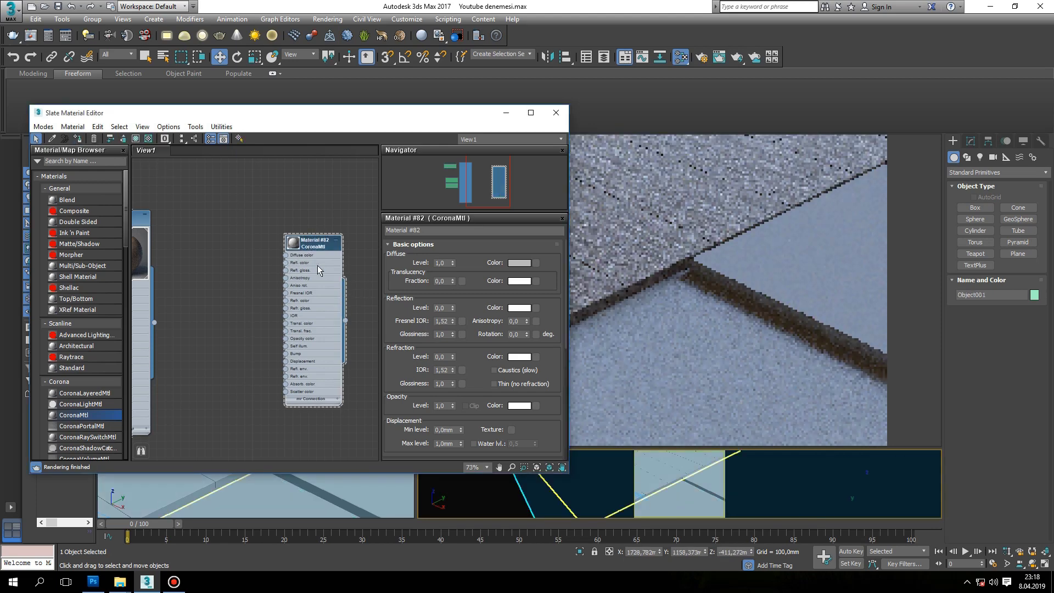
Create a Bitmap map from Material #82's Bump slot.
scroll(258, 296, "up", 2)
scroll(280, 324, "up", 2)
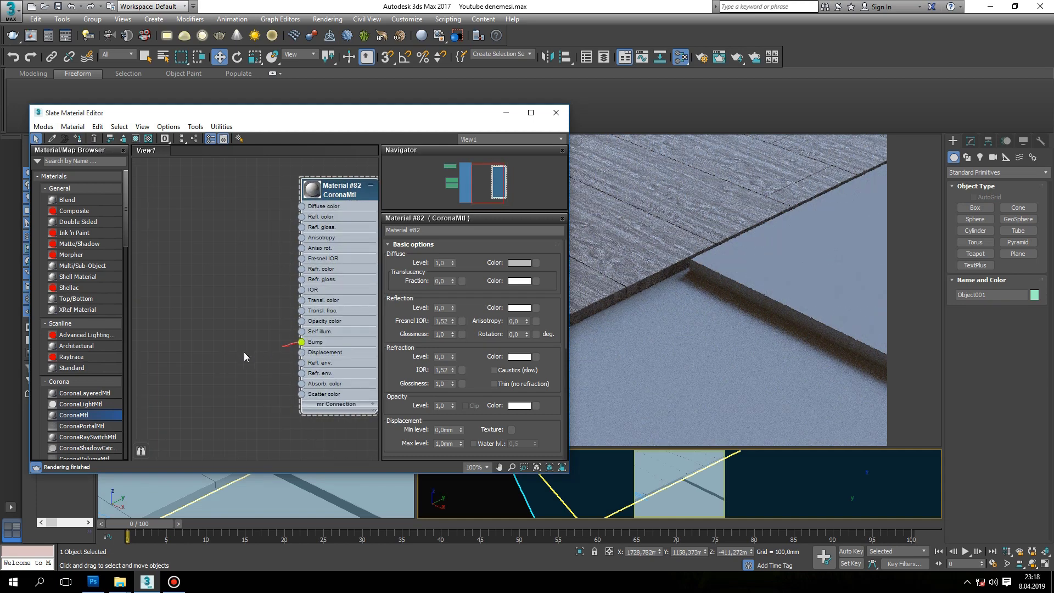
left_click_drag(255, 356, 237, 353)
left_click(343, 168)
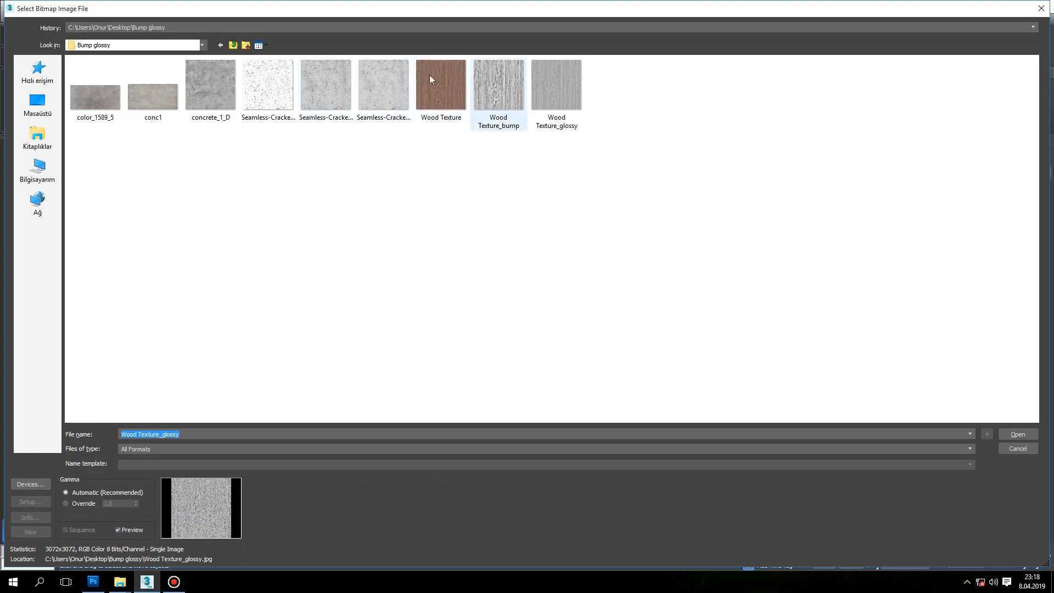
Load Seamless-Cracked-White-Concrete-bump.jpg as bitmap Map #54 into Material #82's Bump.
left_click(281, 99)
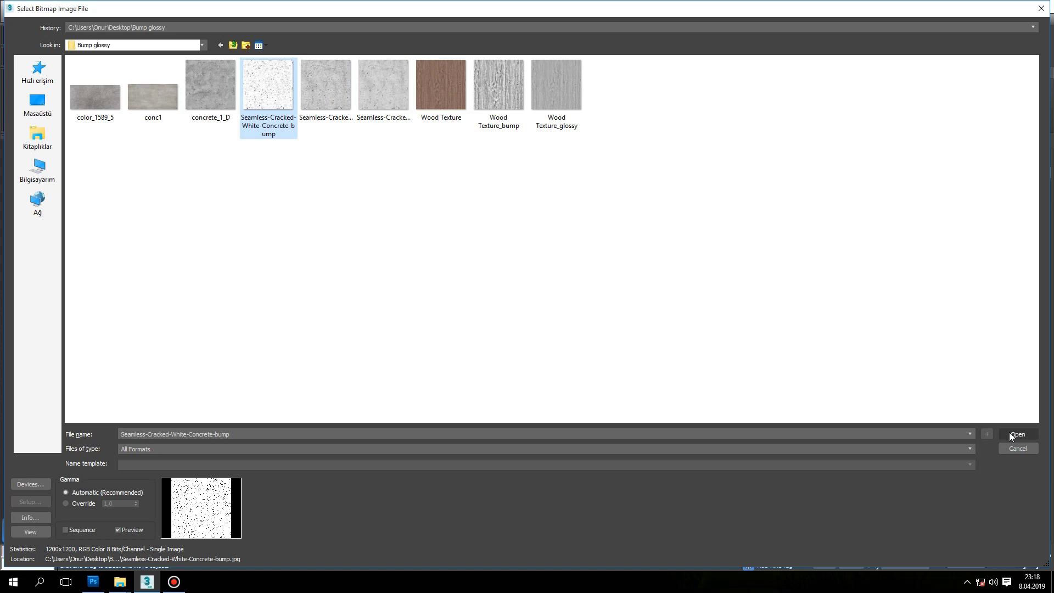
left_click(1009, 433)
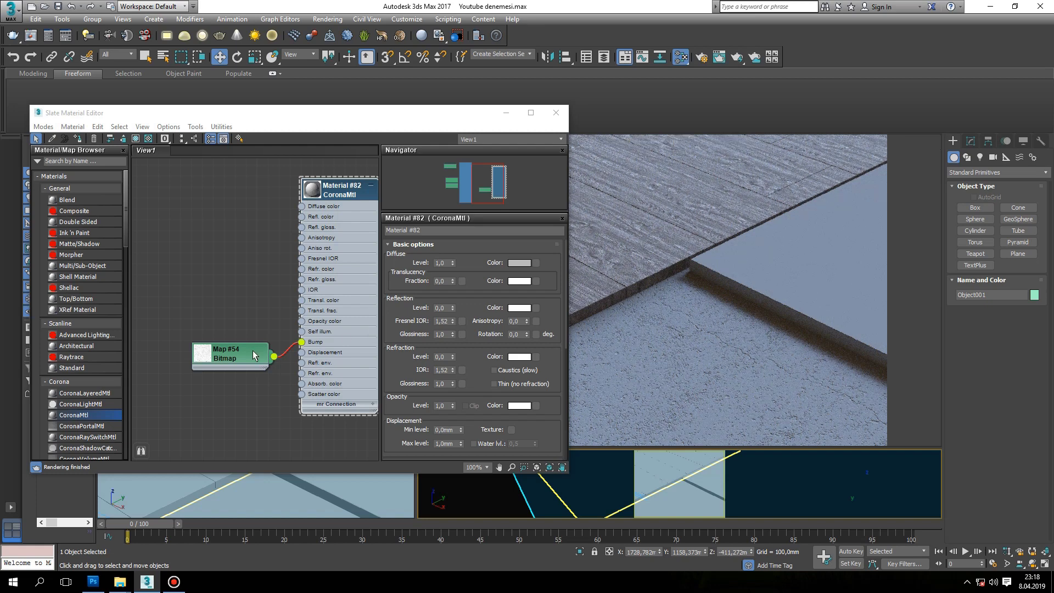
left_click_drag(244, 354, 211, 332)
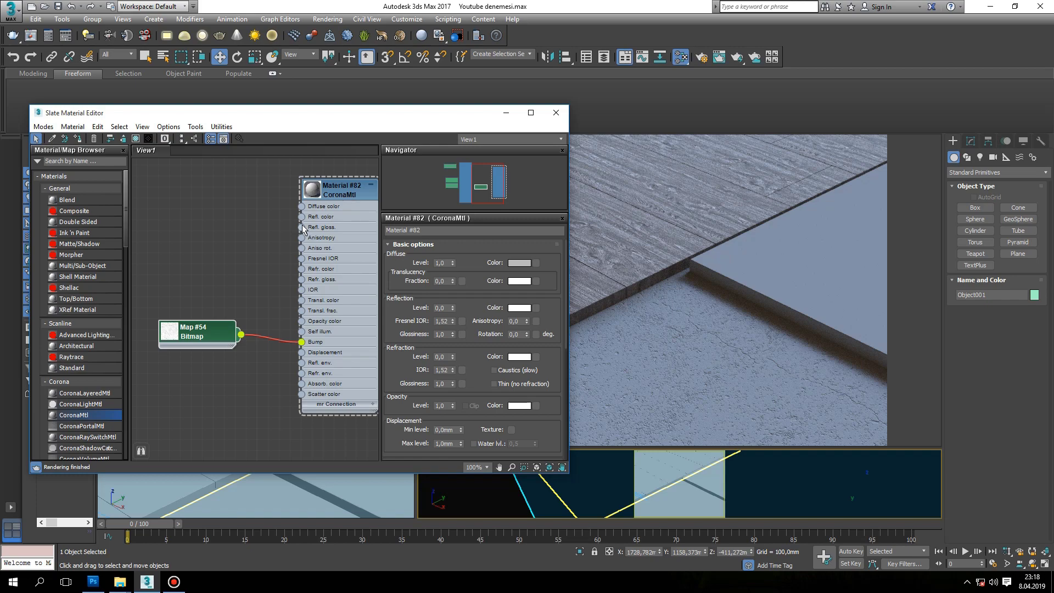
left_click_drag(235, 253, 233, 248)
Load Seamless-Cracked-White-Concrete-glossy as bitmap Map #55 into reflection glossiness.
left_click(350, 170)
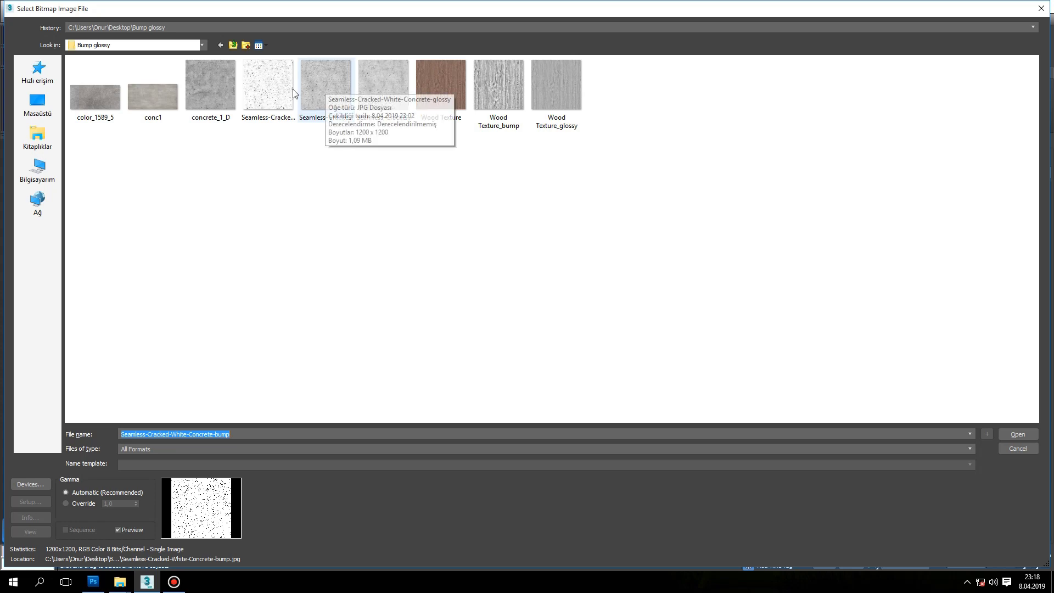
left_click(389, 91)
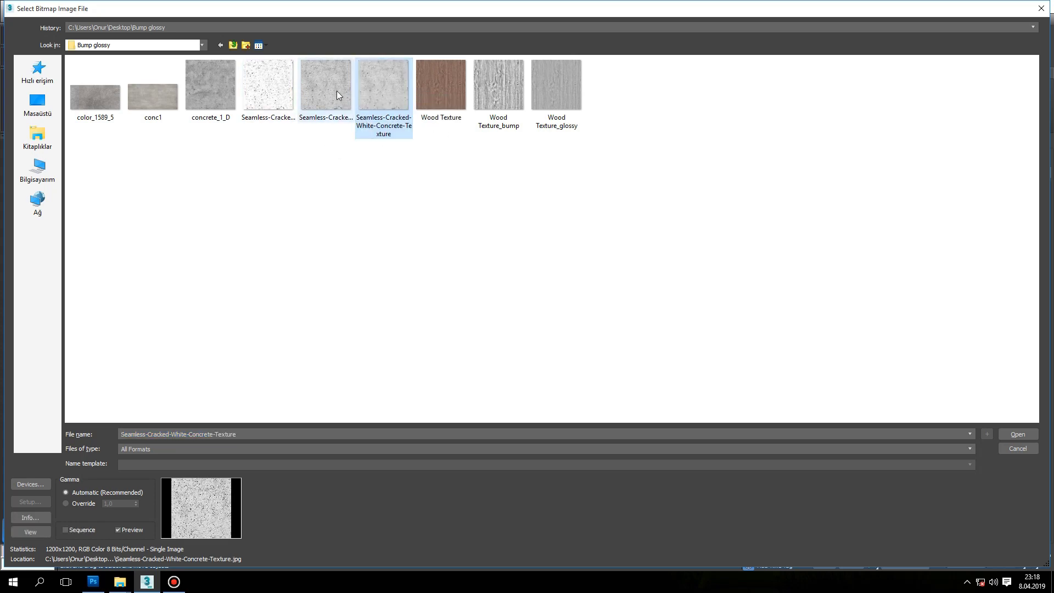
left_click(337, 90)
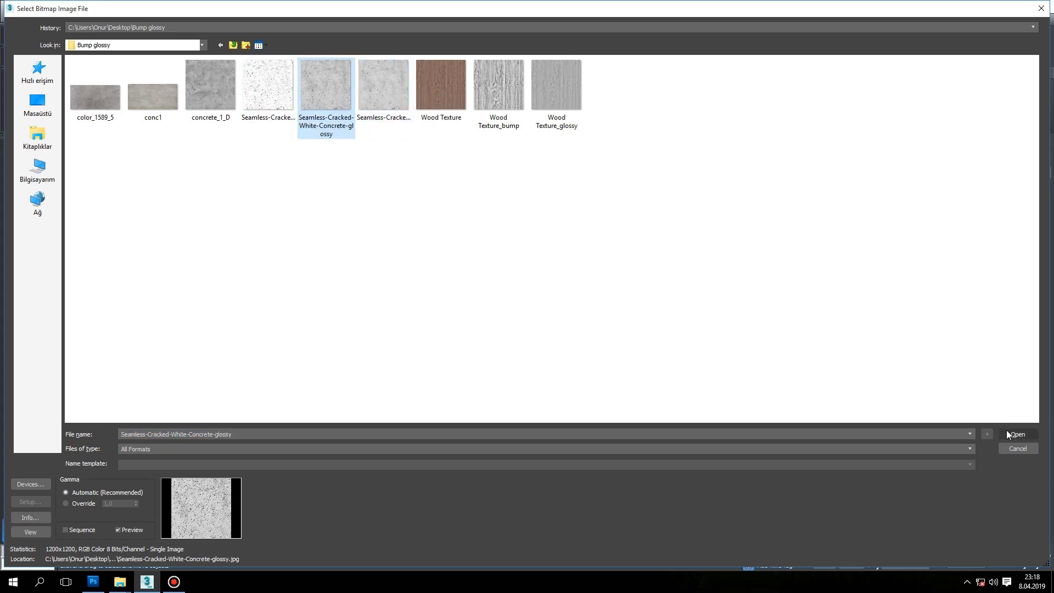
left_click(1013, 434)
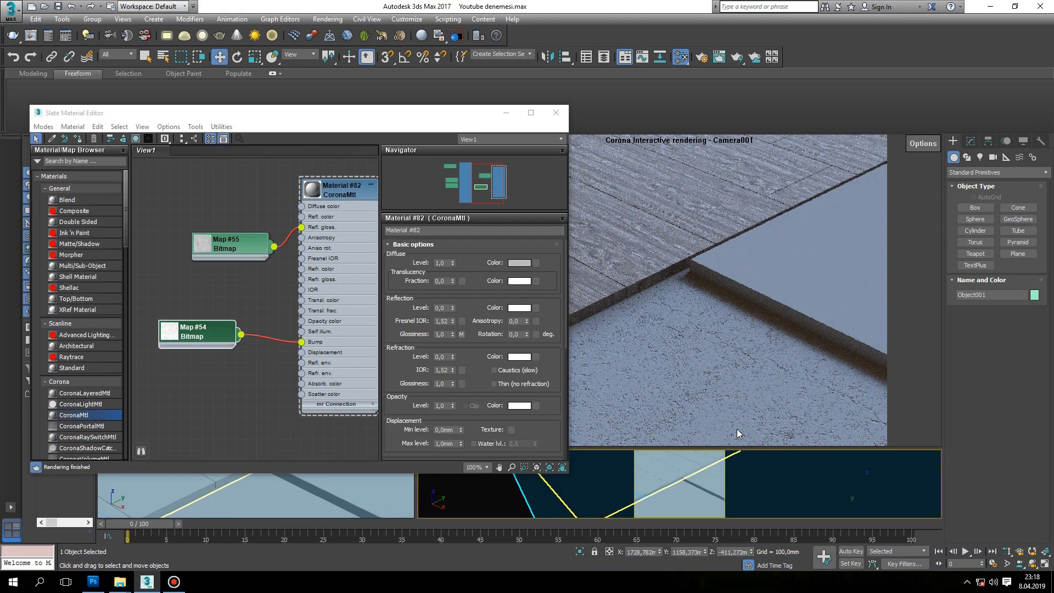
Set Material #82's reflection level to 1,0.
left_click(329, 190)
double_click(442, 308)
type("1")
key("Return")
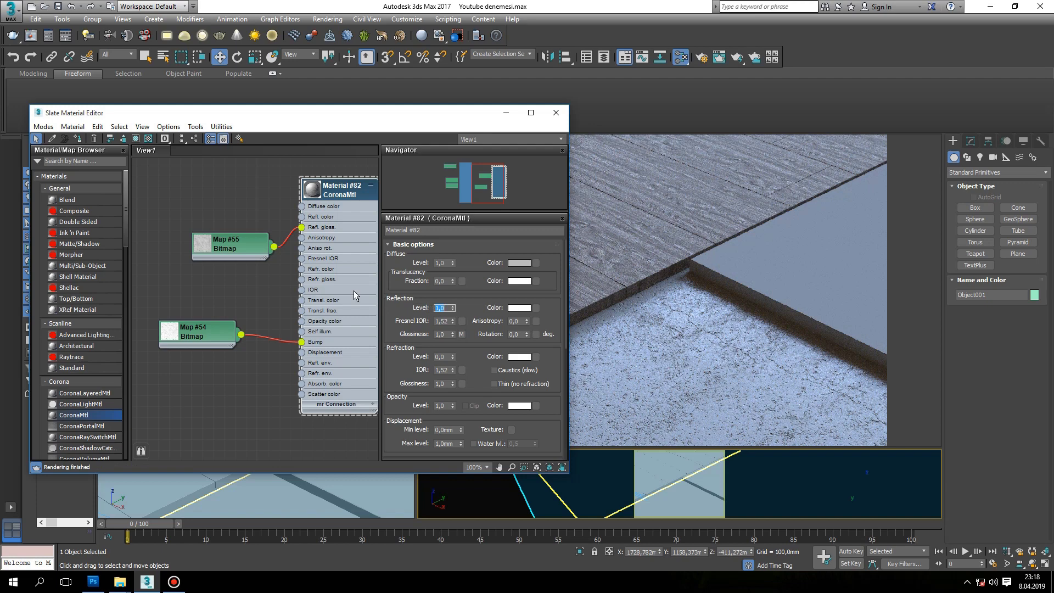
Place the glossiness map above the bump map and set the diffuse colour to black.
mouse_move(254, 248)
left_mouse_down()
mouse_move(212, 261)
mouse_move(221, 303)
left_mouse_up()
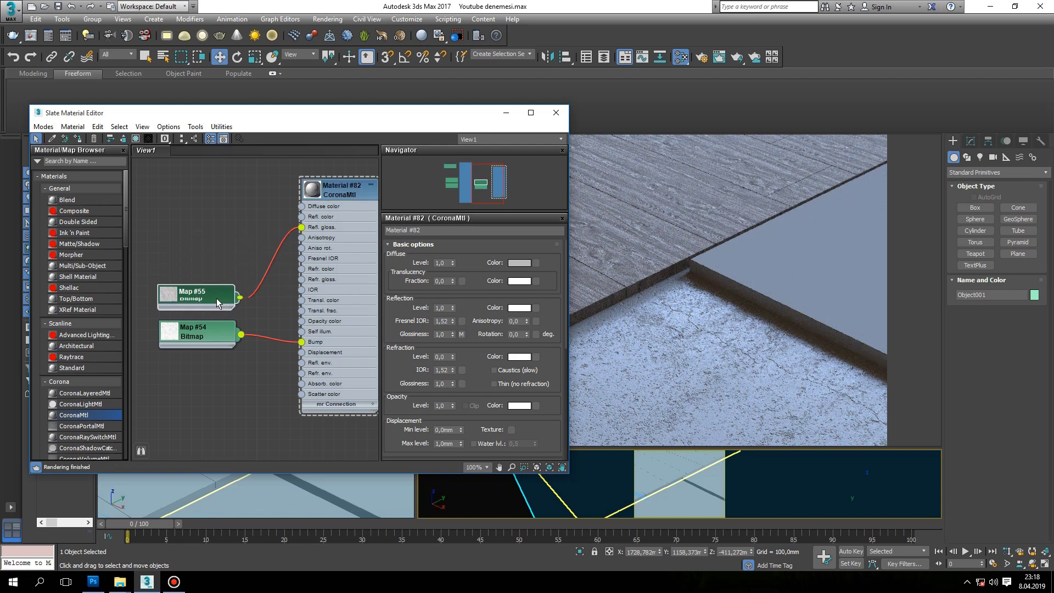
left_click(329, 198)
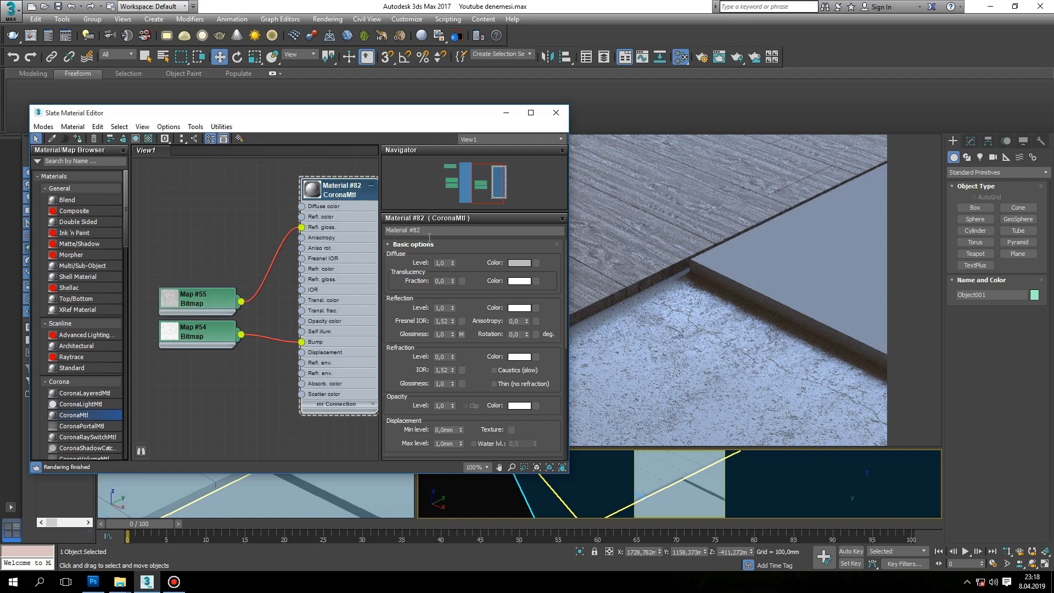
left_click(536, 266)
left_click_drag(328, 121, 328, 77)
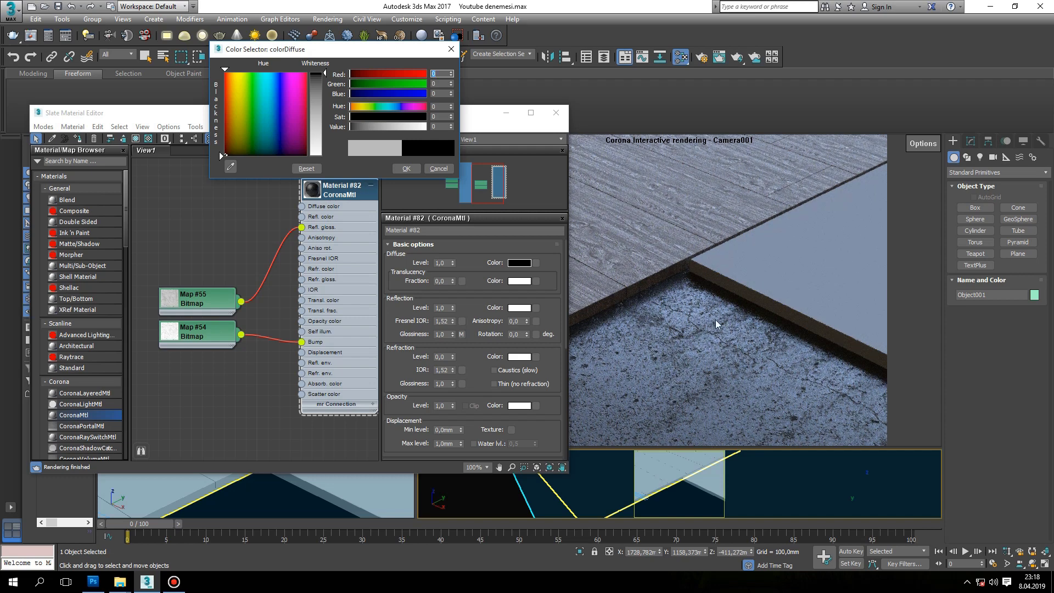
Load the cracked white concrete texture as bitmap Map #56 into the diffuse colour.
left_click(439, 168)
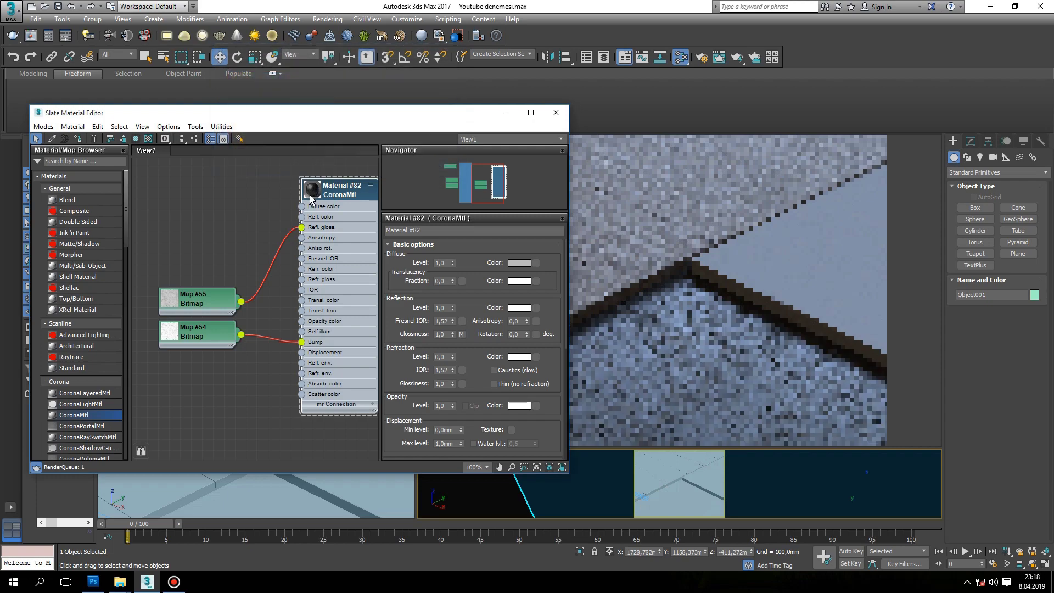
left_click_drag(244, 222, 246, 219)
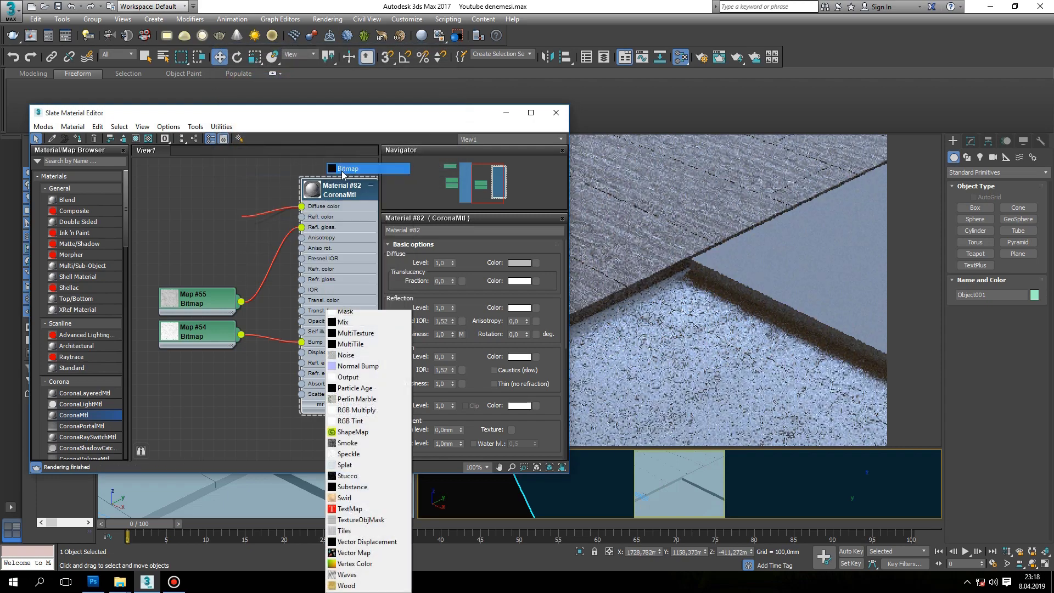
left_click(342, 170)
left_click(370, 93)
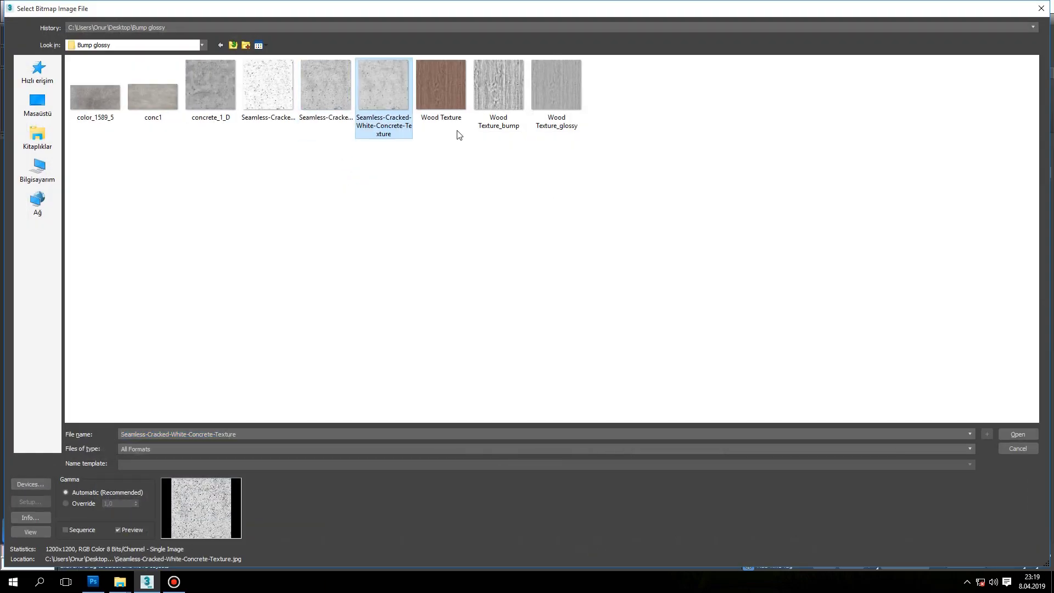
left_click(1017, 434)
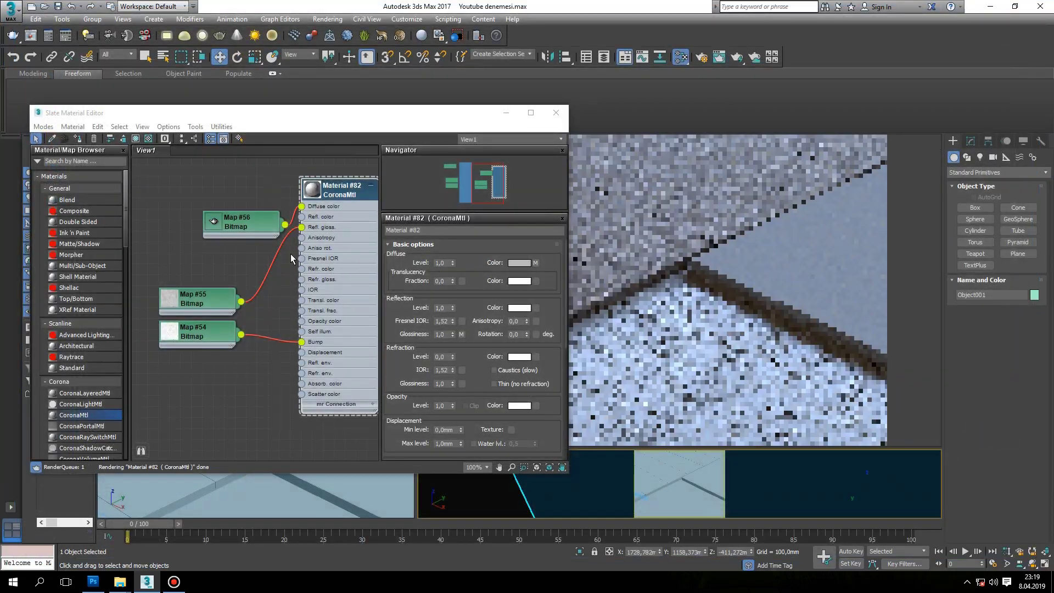
left_click_drag(192, 252, 188, 258)
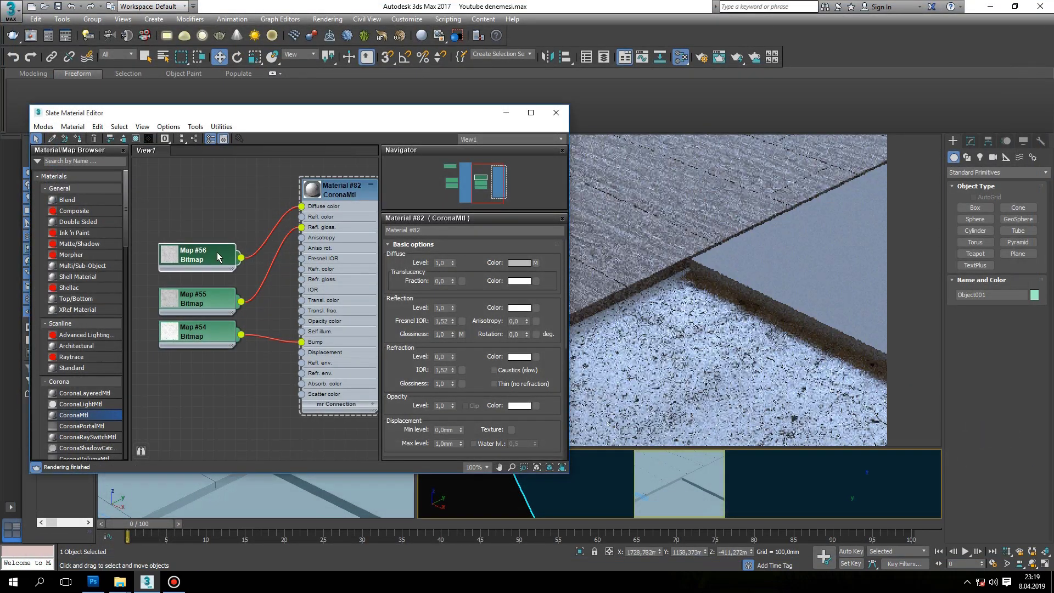
Rename Material #82 to conc.
left_click(354, 195)
type("conc.")
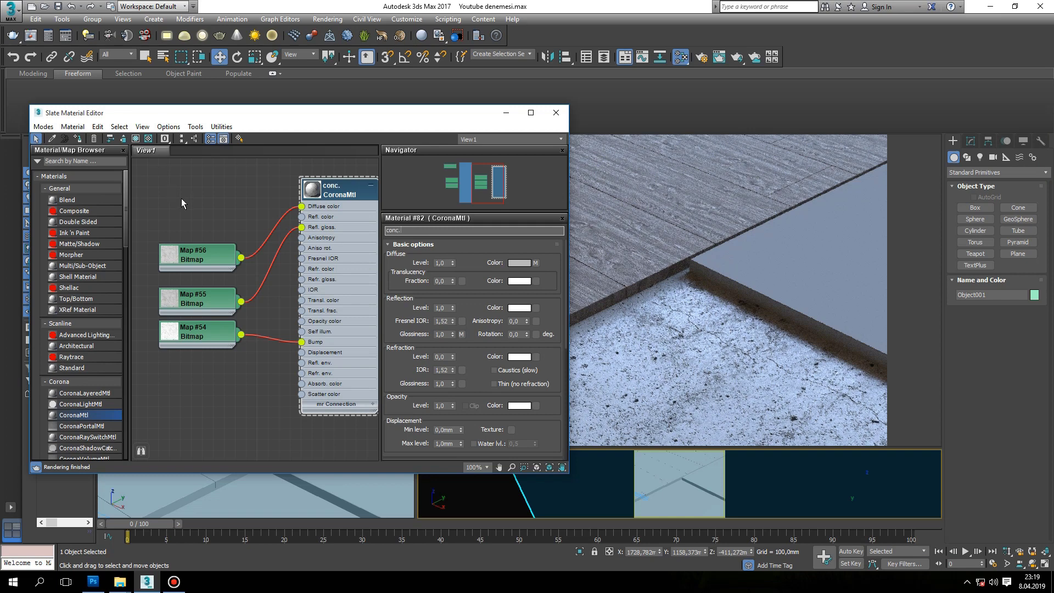
left_click(181, 198)
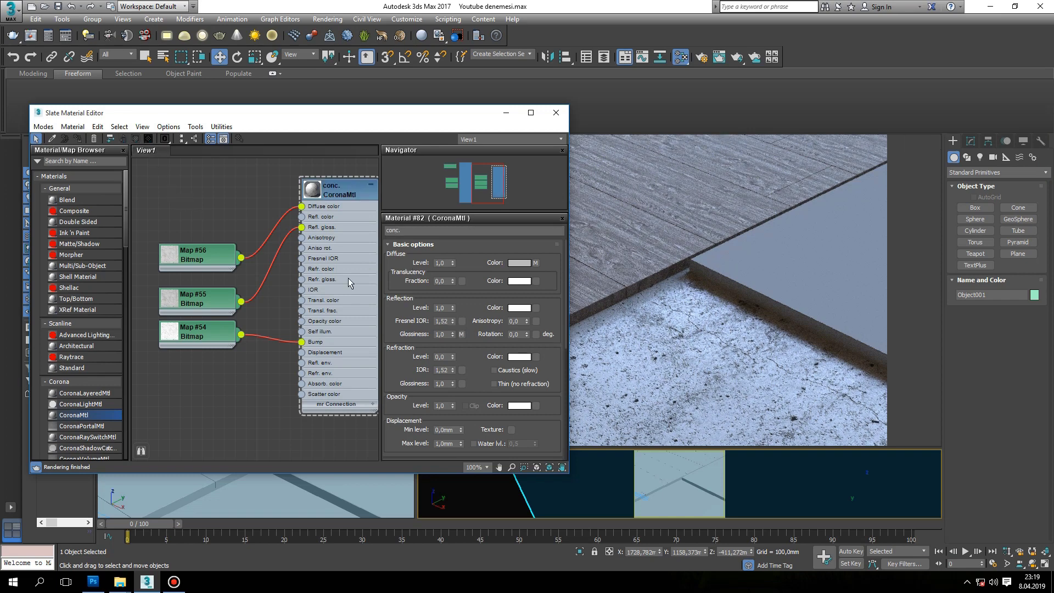
middle_click_drag(348, 278, 280, 330)
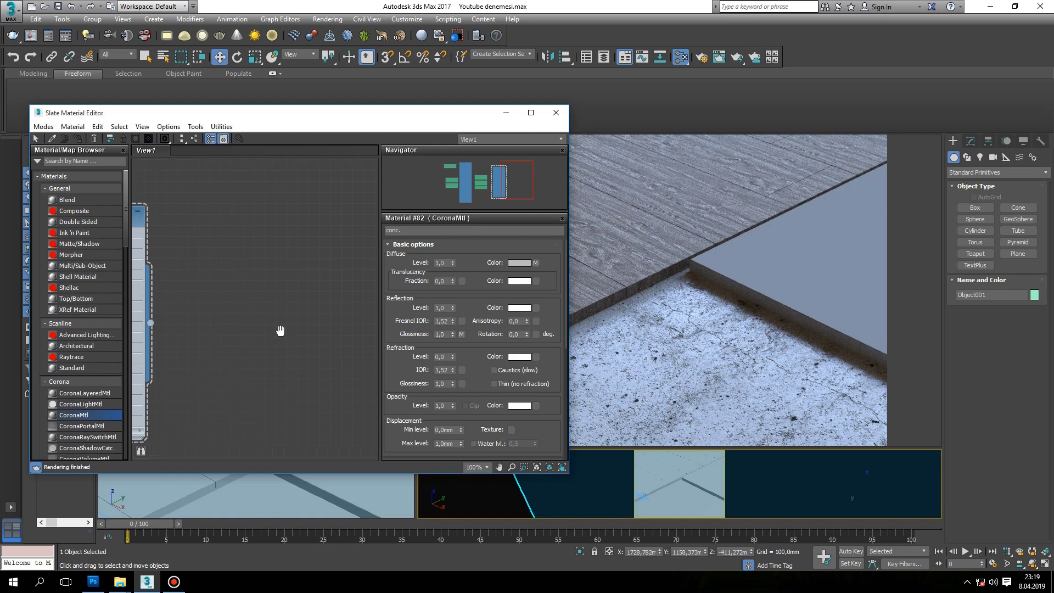
Drag color_1589_5 from the Bump glossy Explorer window onto Photoshop.
left_click(119, 582)
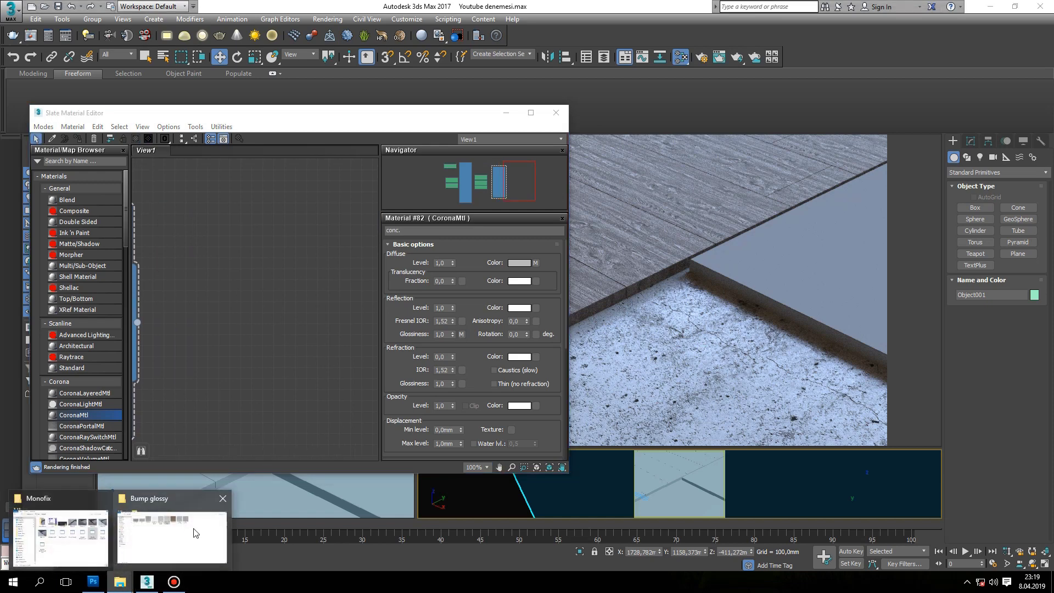
left_click(195, 532)
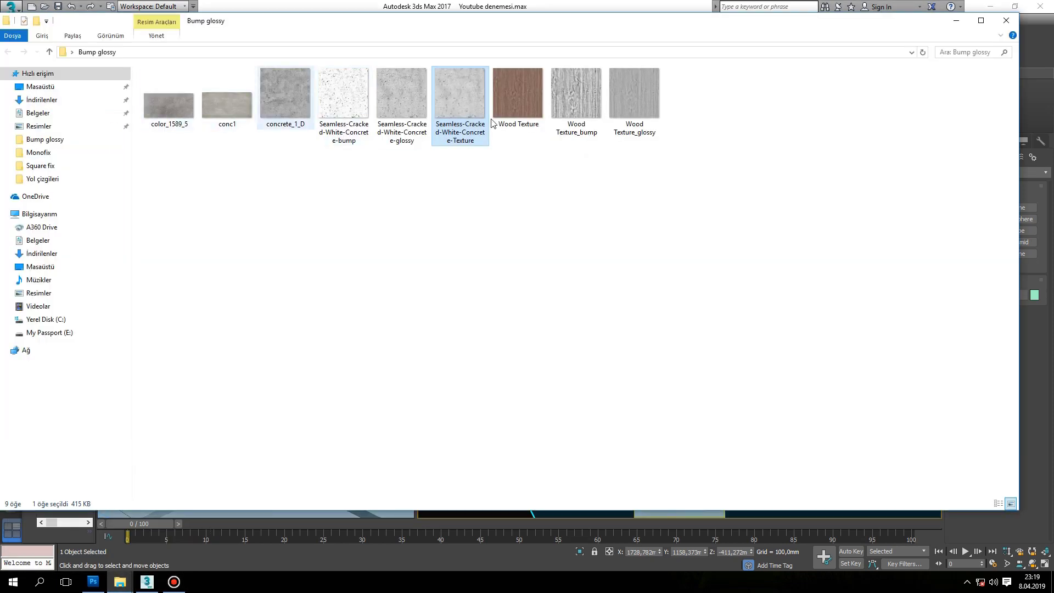
mouse_move(184, 126)
left_mouse_down()
mouse_move(170, 108)
mouse_move(166, 117)
left_mouse_up()
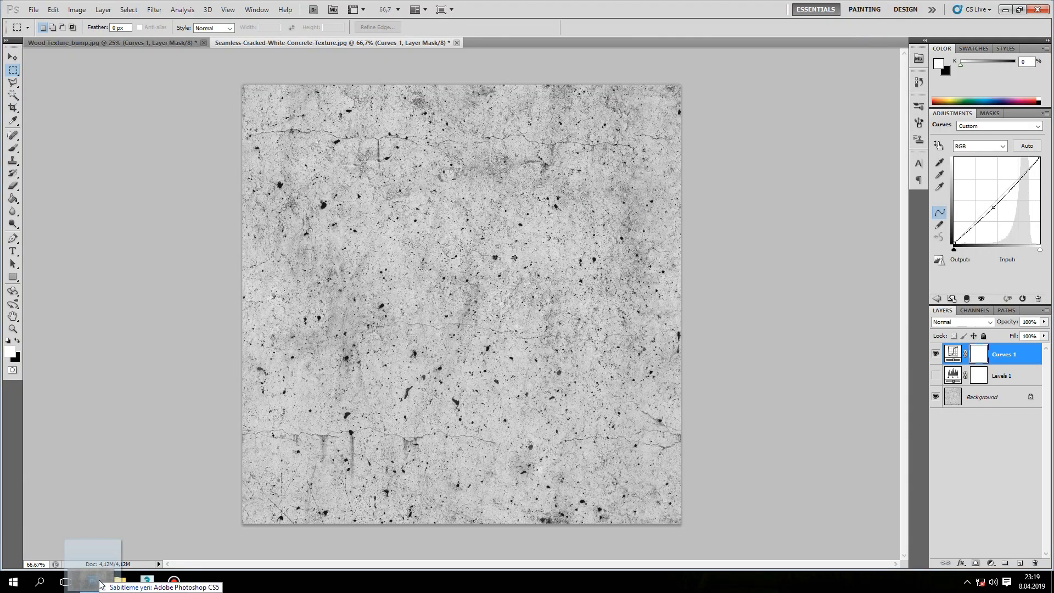
left_click_drag(166, 117, 623, 11)
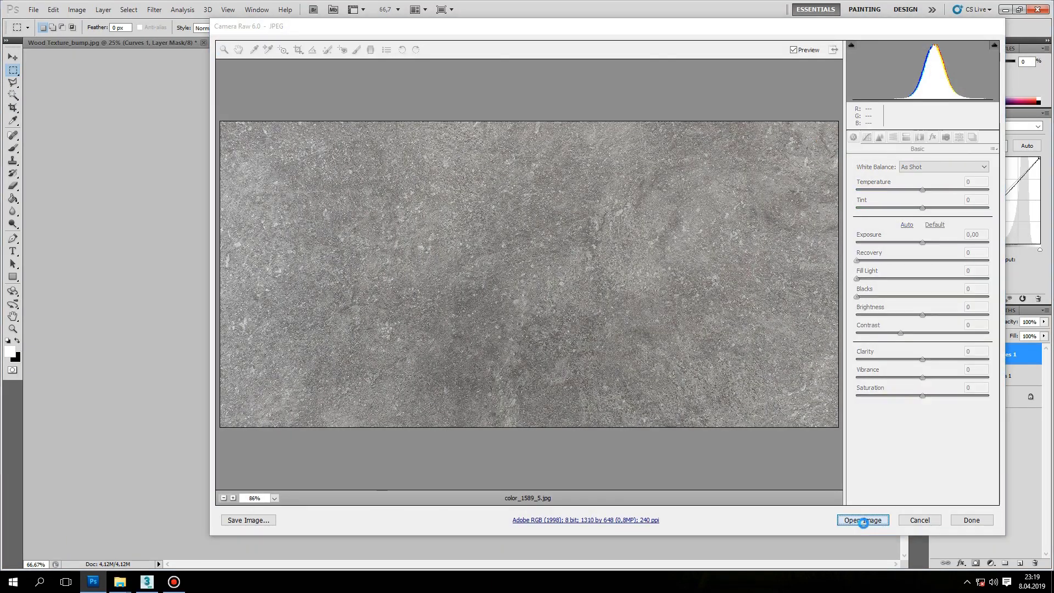
Open color_1589_5.jpg from Camera Raw and desaturate it to grey.
left_click(863, 520)
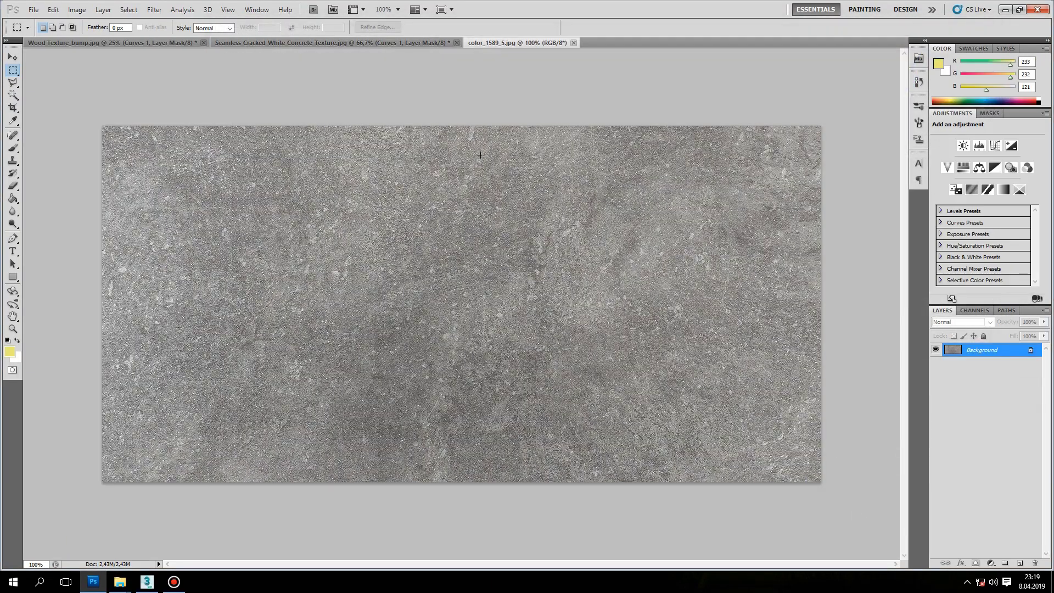
left_click(77, 9)
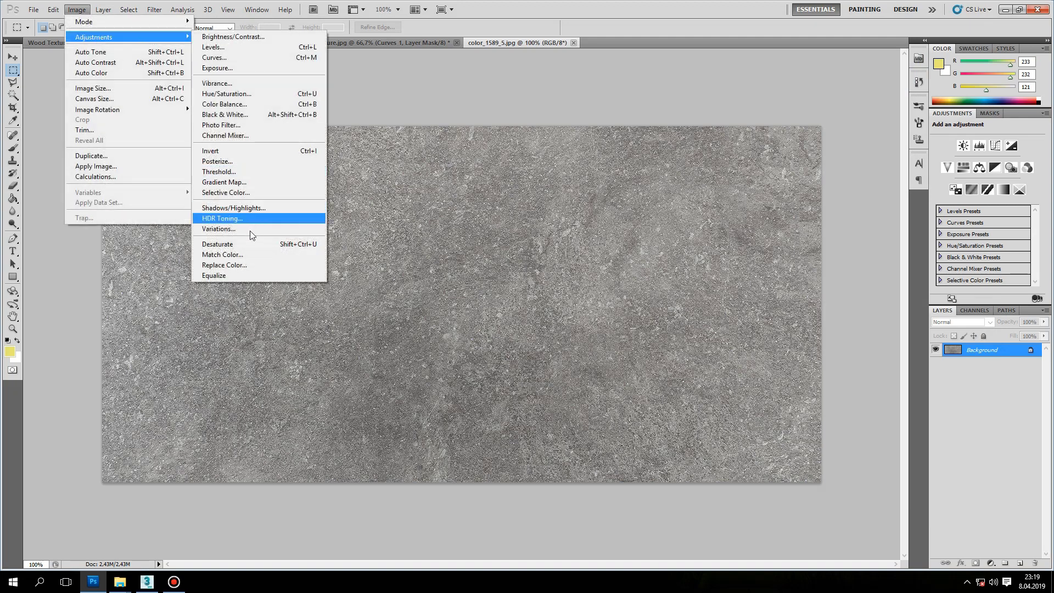
left_click(250, 220)
Add a Curves 1 adjustment layer with the curve raised to brighten the texture.
left_click(991, 564)
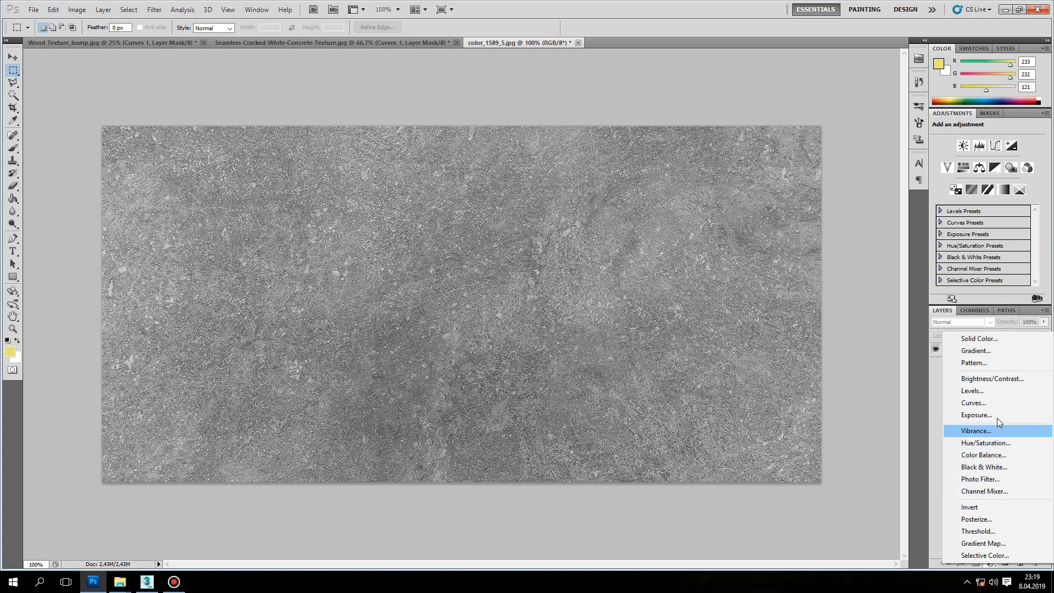
left_click(998, 402)
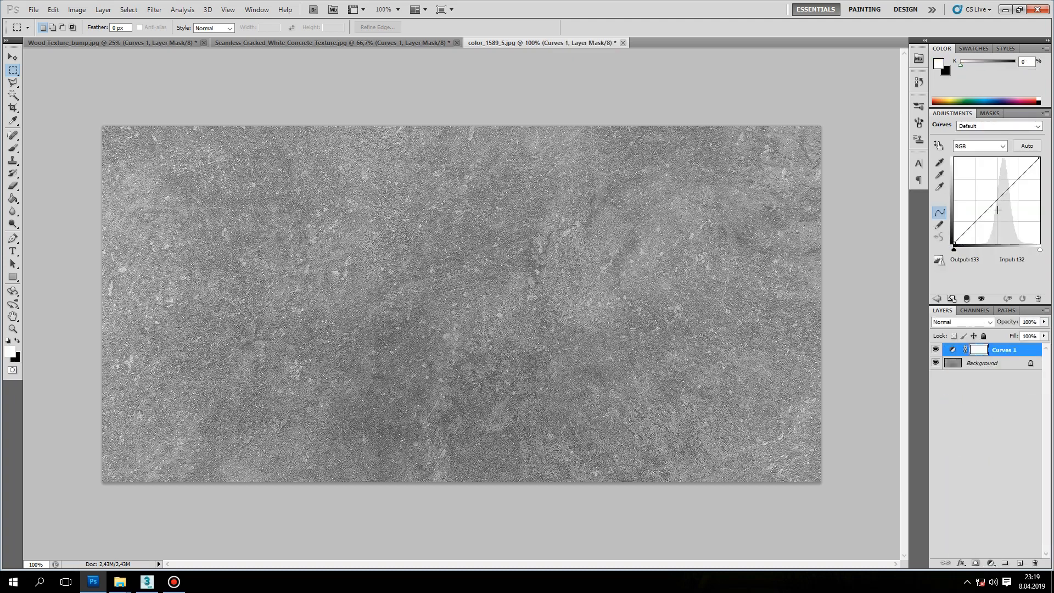
left_click_drag(996, 203, 989, 199)
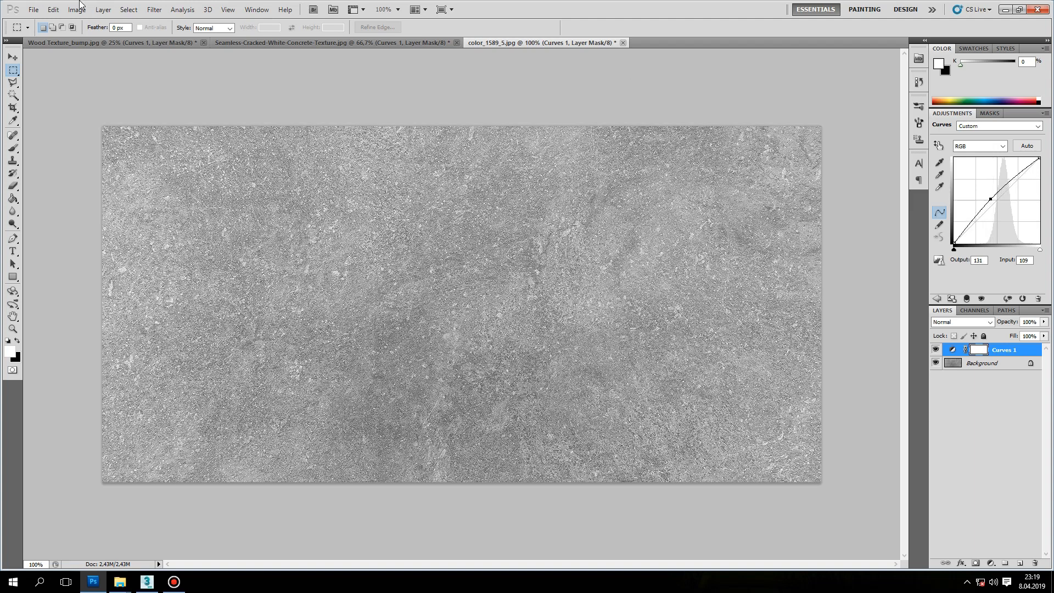
left_click(31, 10)
left_click(77, 177)
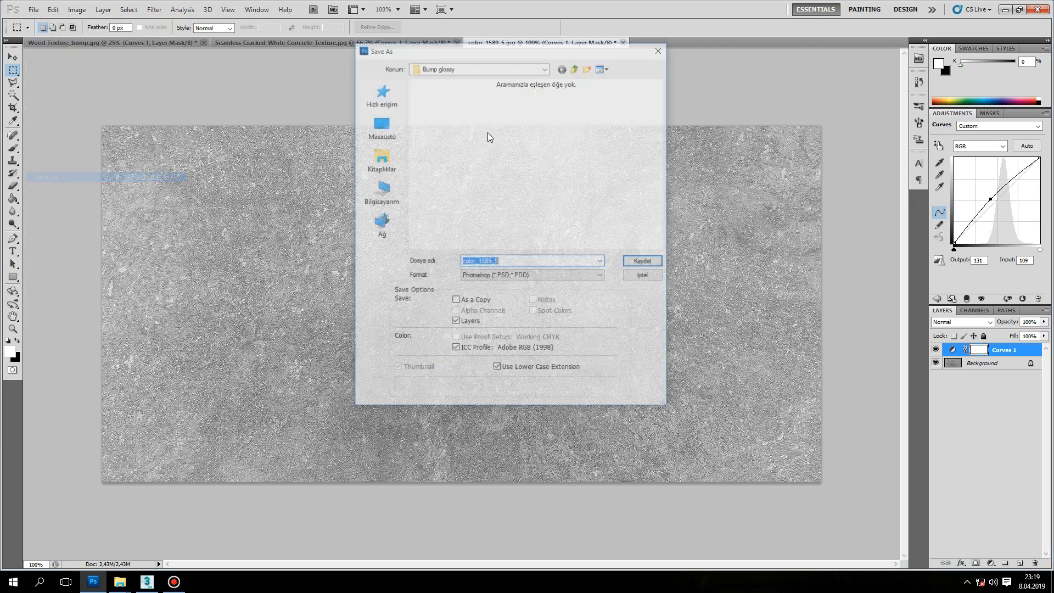
Save the brightened texture as JPEG color_1589_glossy in the Bump glossy folder.
left_click(493, 276)
left_click(494, 354)
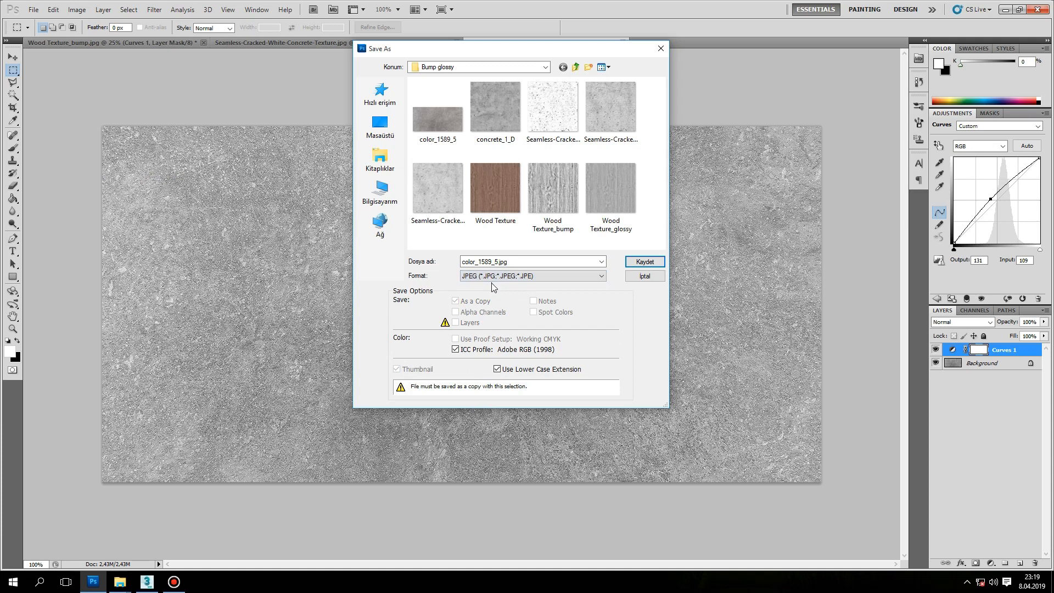
double_click(527, 261)
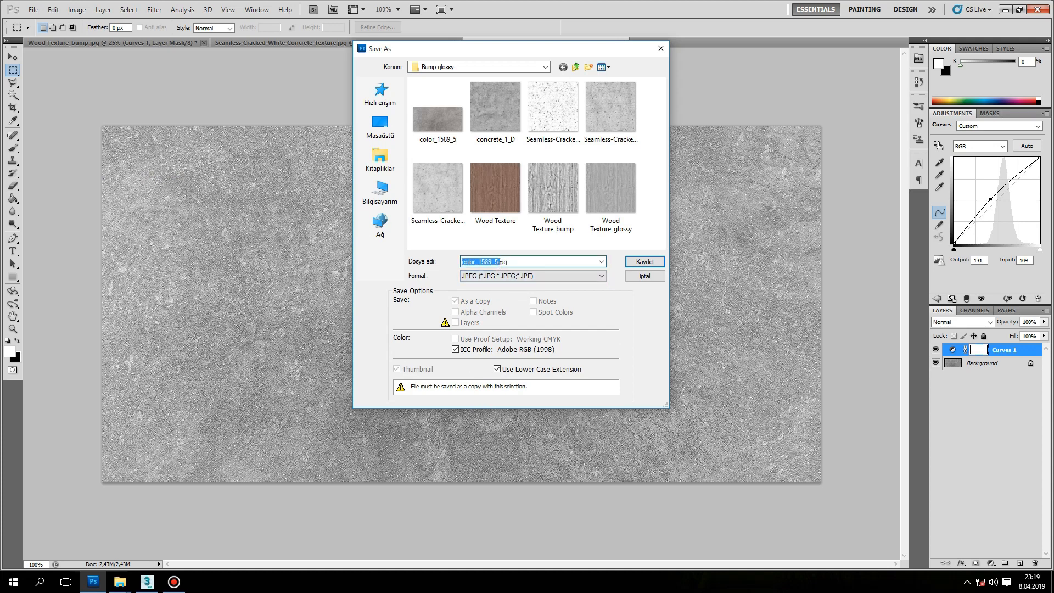
left_click_drag(496, 262, 519, 264)
type("syy")
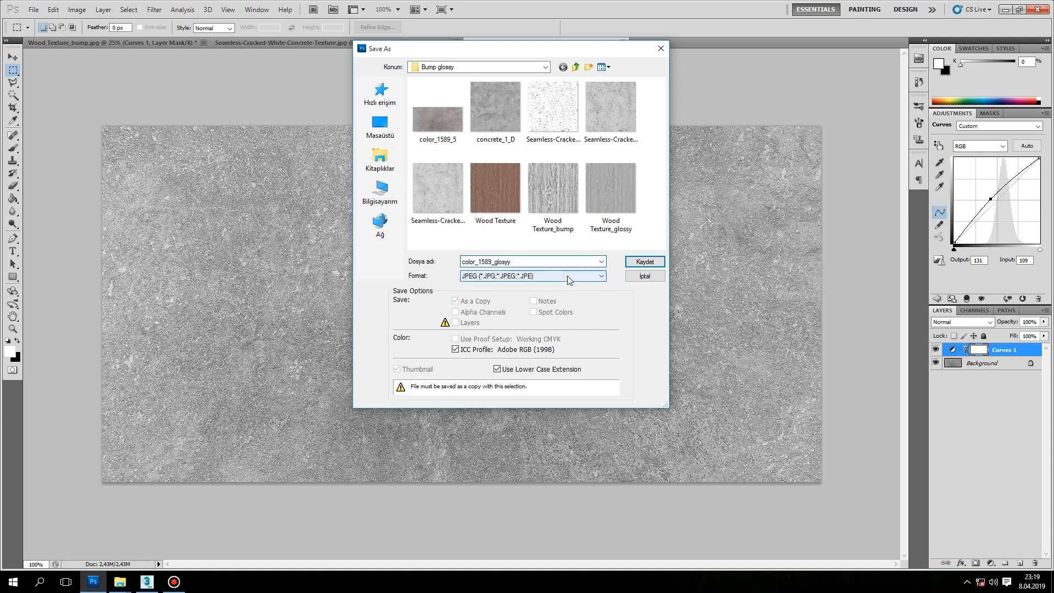
double_click(526, 261)
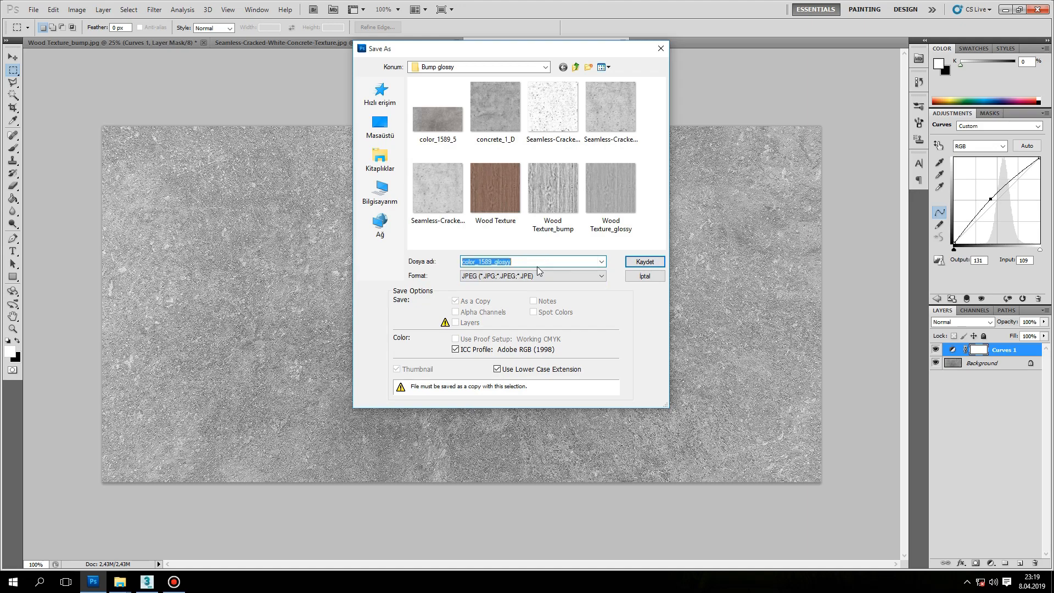
left_click(510, 262)
left_click(644, 261)
left_click(592, 160)
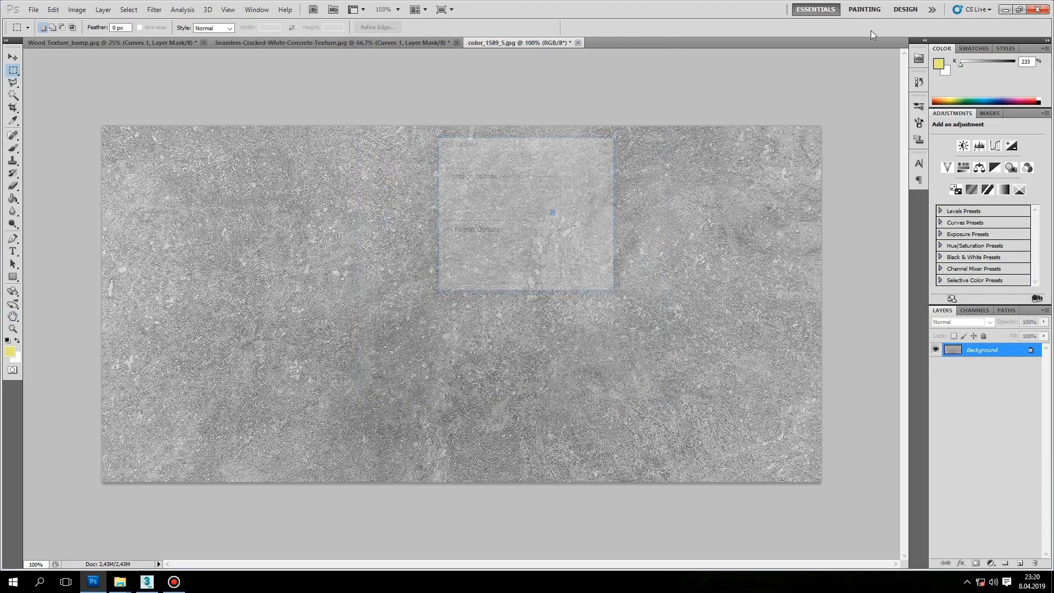
key("ctrl+z")
left_click(1005, 9)
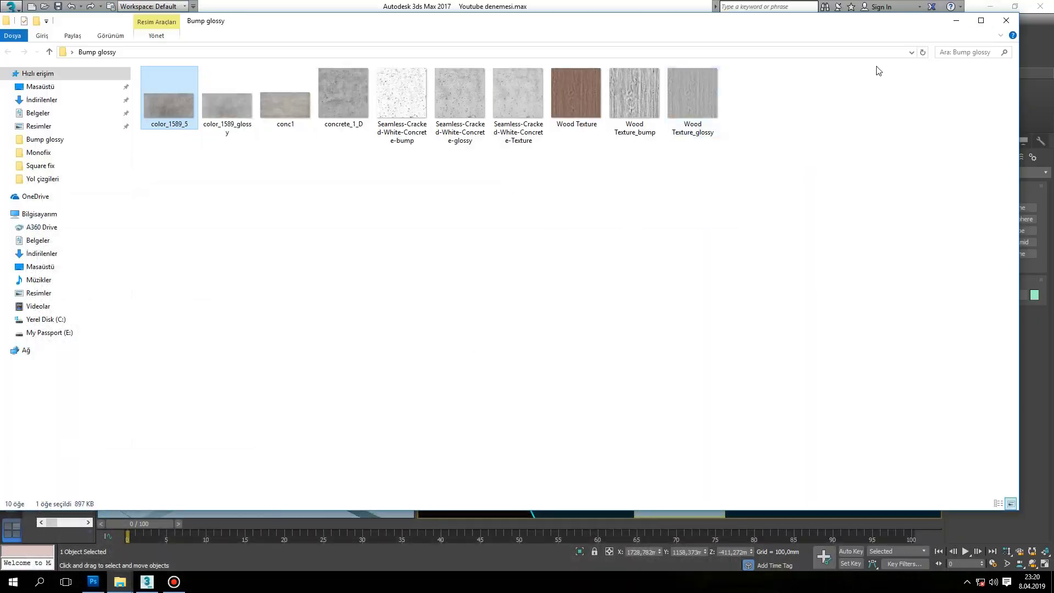
Add a new CoronaMtl, Material #83, to the node view and select the floor Plane006.
left_click(956, 20)
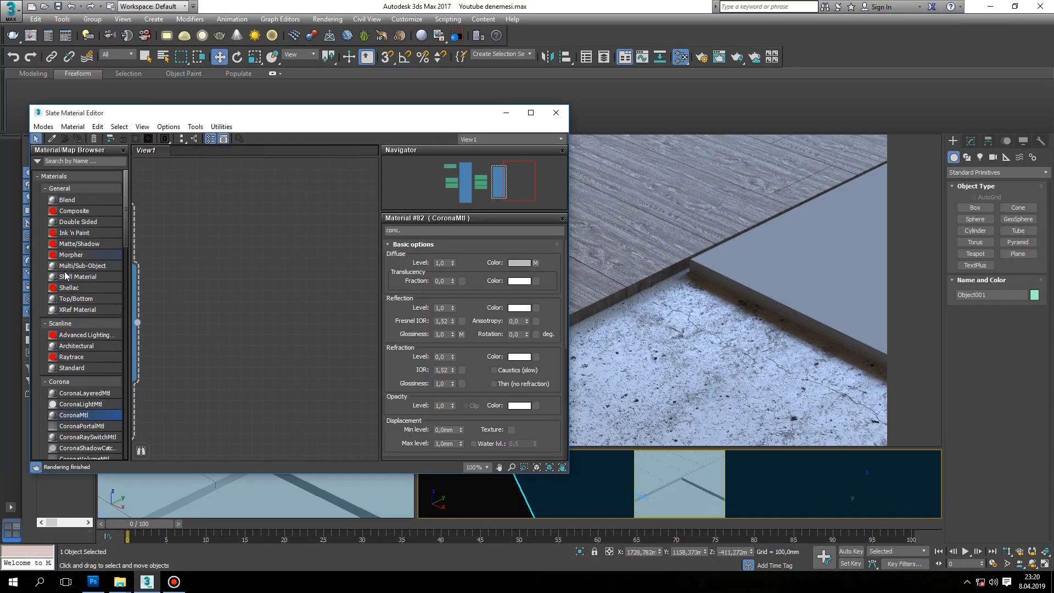
left_click_drag(329, 267, 328, 267)
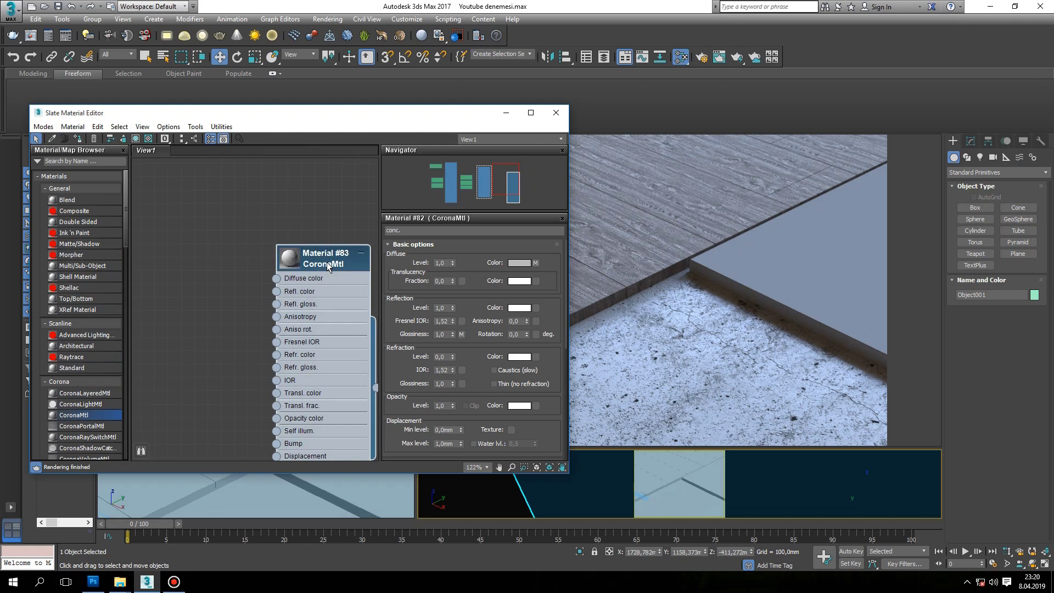
left_click(696, 486)
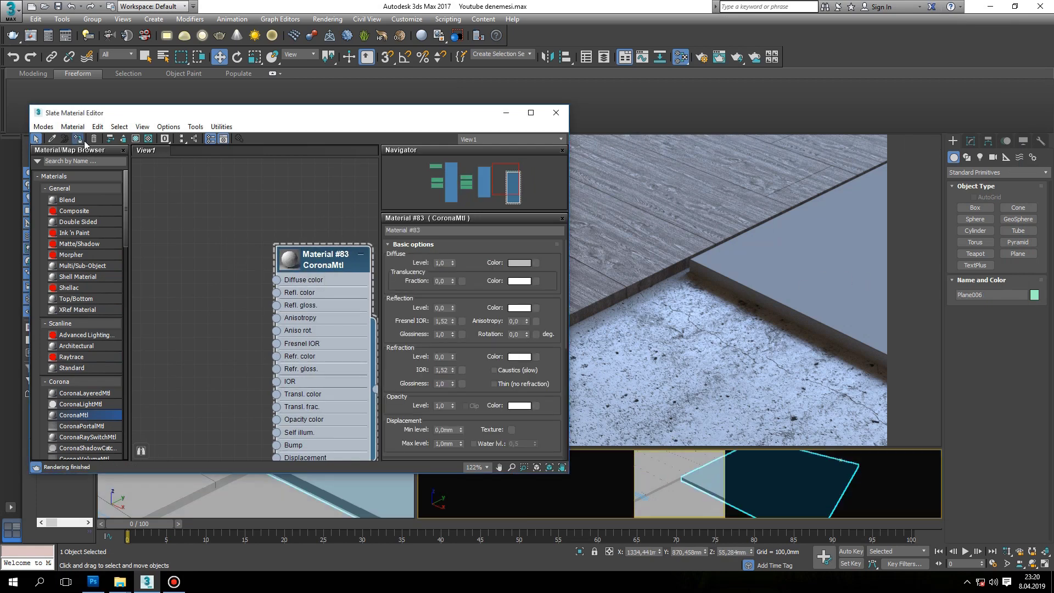
scroll(290, 428, "down", 1)
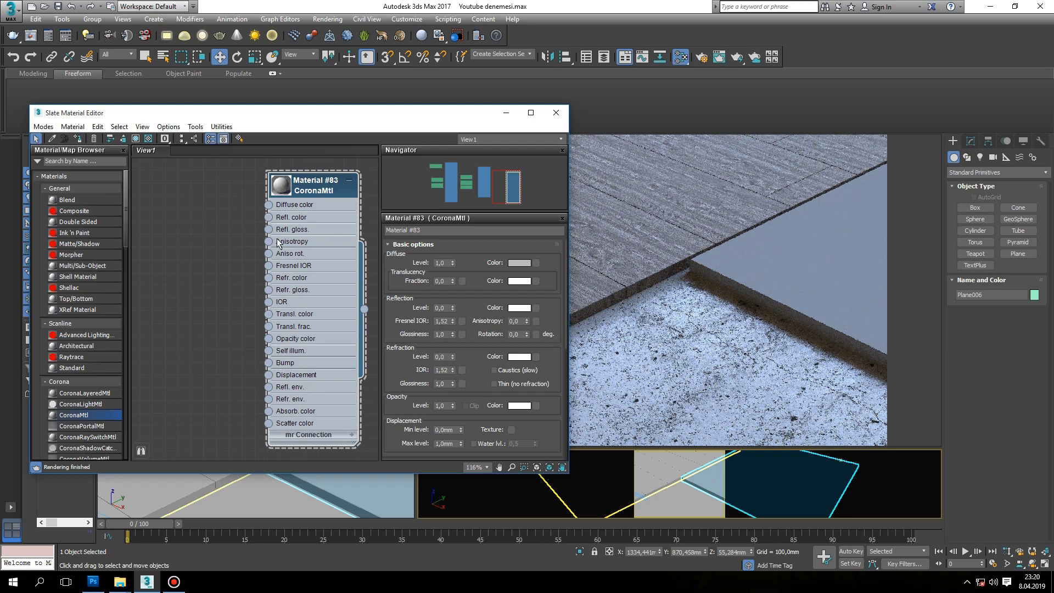
left_click_drag(244, 249, 236, 264)
Load color_1589_glossy as the reflection glossiness bitmap and select the reflection level value.
left_click(331, 174)
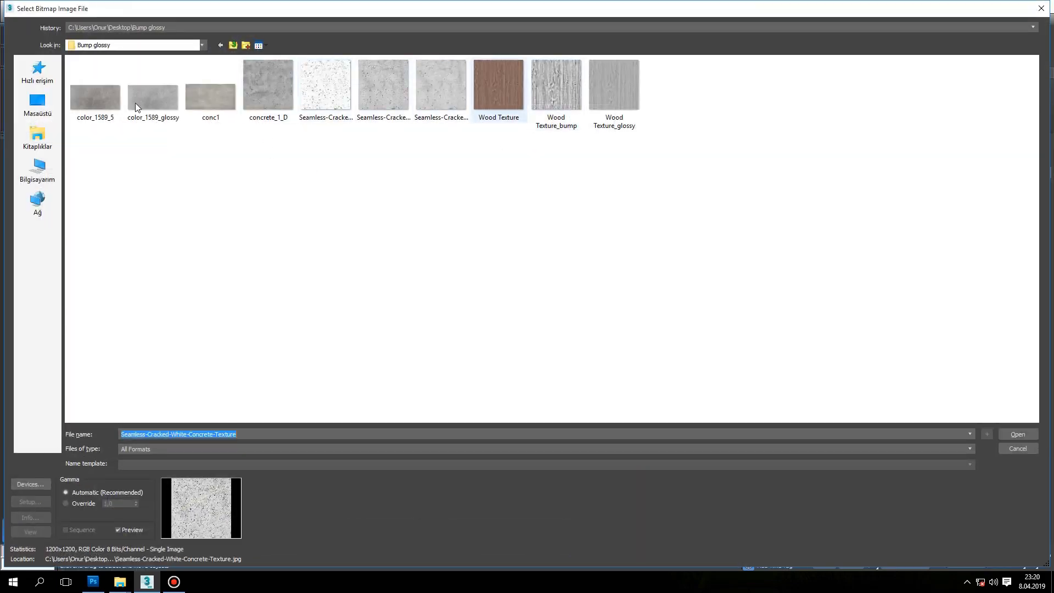
left_click(162, 105)
left_click(1012, 433)
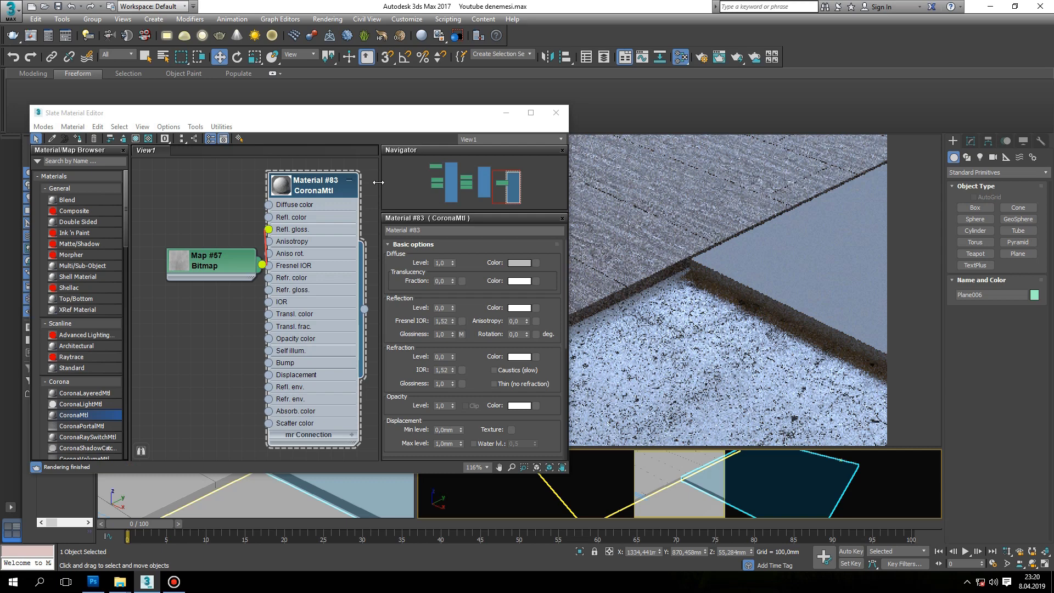
left_click_drag(448, 308, 428, 311)
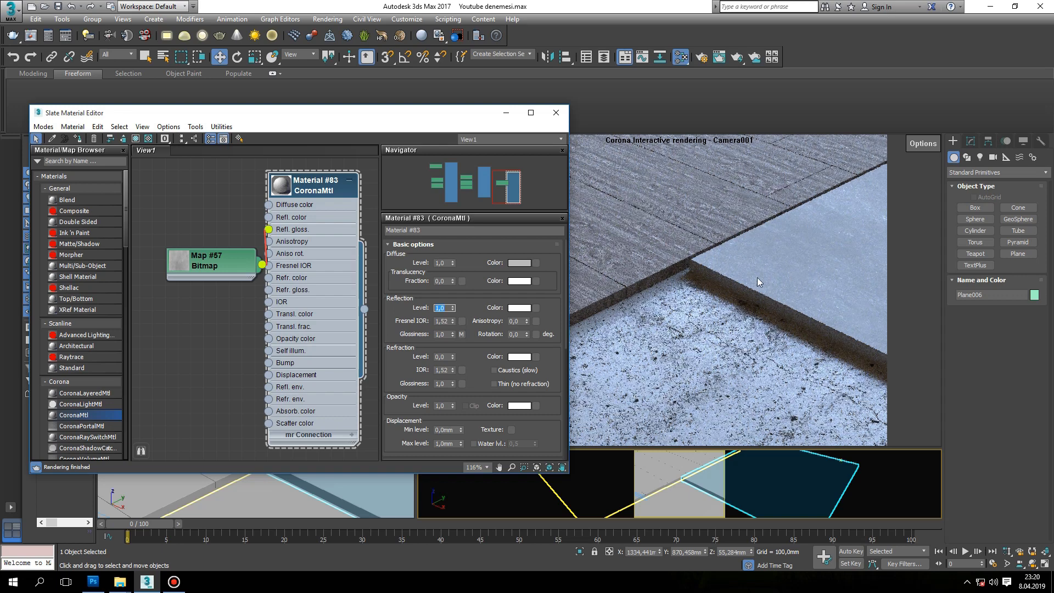
Try a black diffuse colour, then discard the change.
left_click(519, 262)
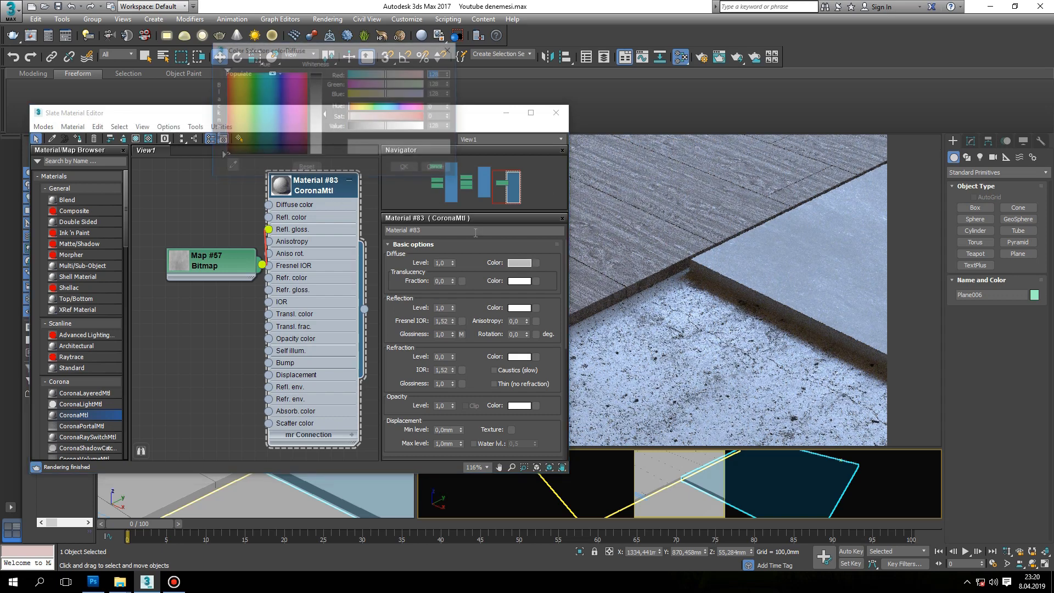
left_click_drag(308, 115, 308, 156)
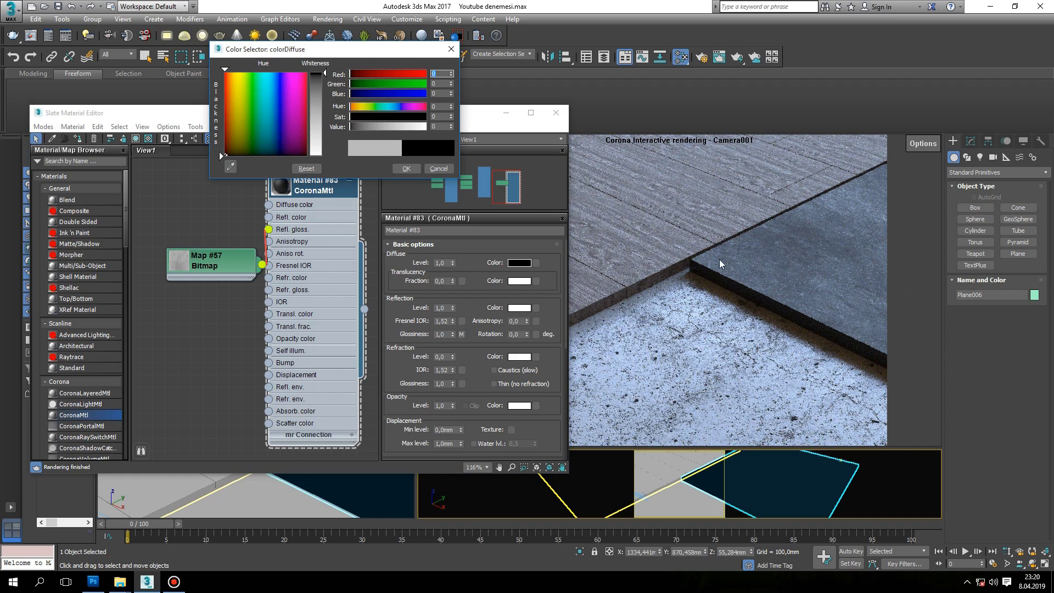
left_click(406, 169)
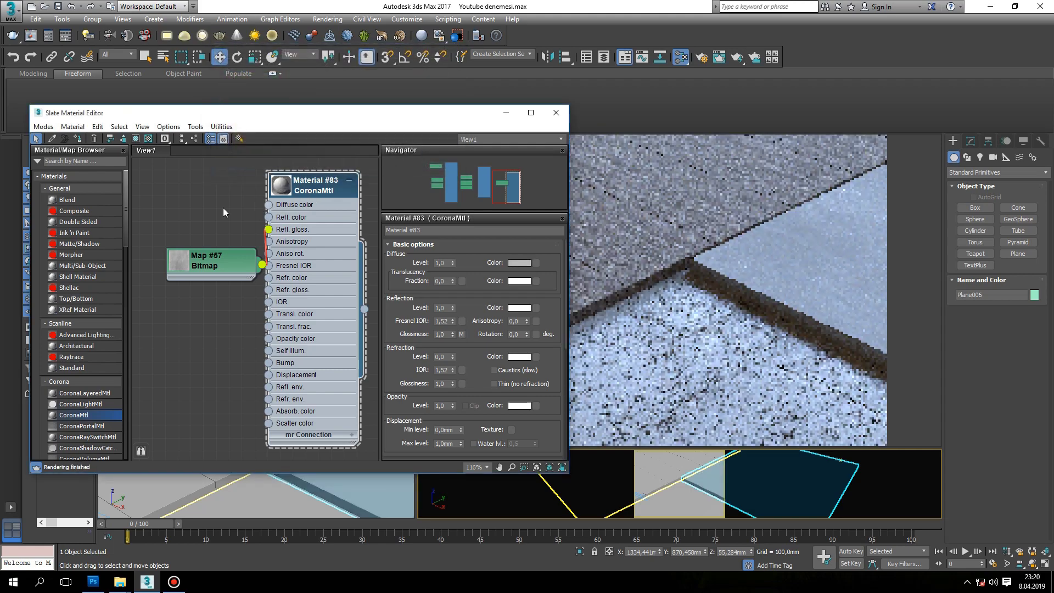
Connect a Bitmap with color_1589_5.jpg to the Diffuse color input.
left_click_drag(268, 204, 216, 207)
left_click(329, 168)
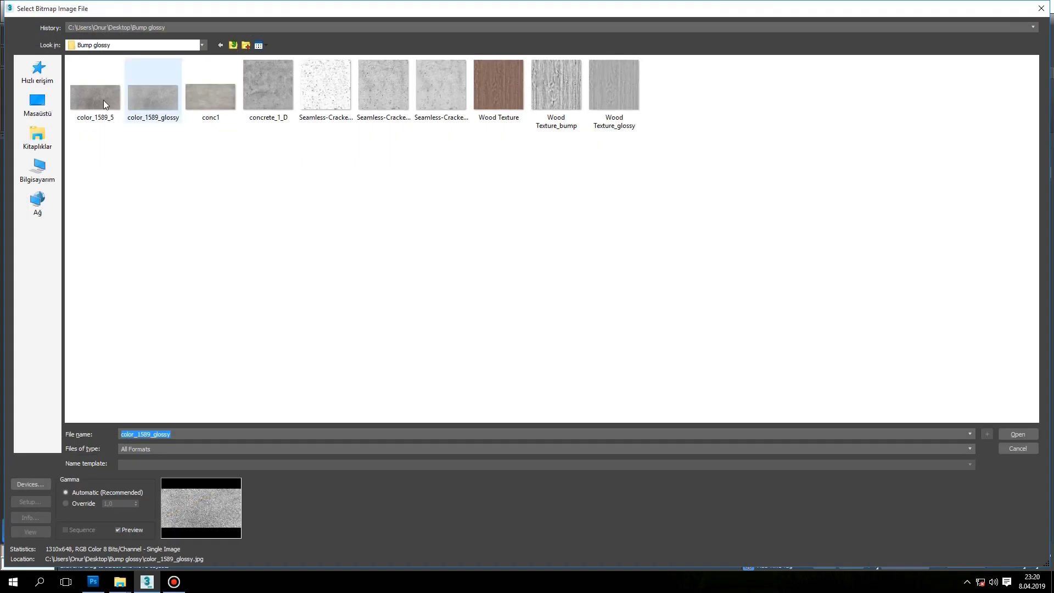
left_click(119, 102)
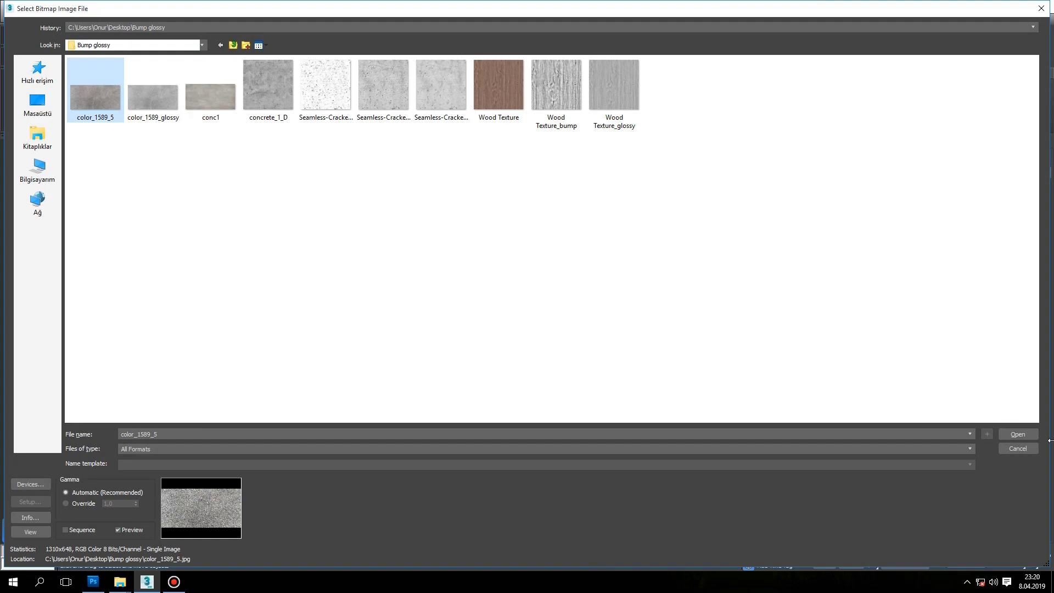
left_click(1017, 434)
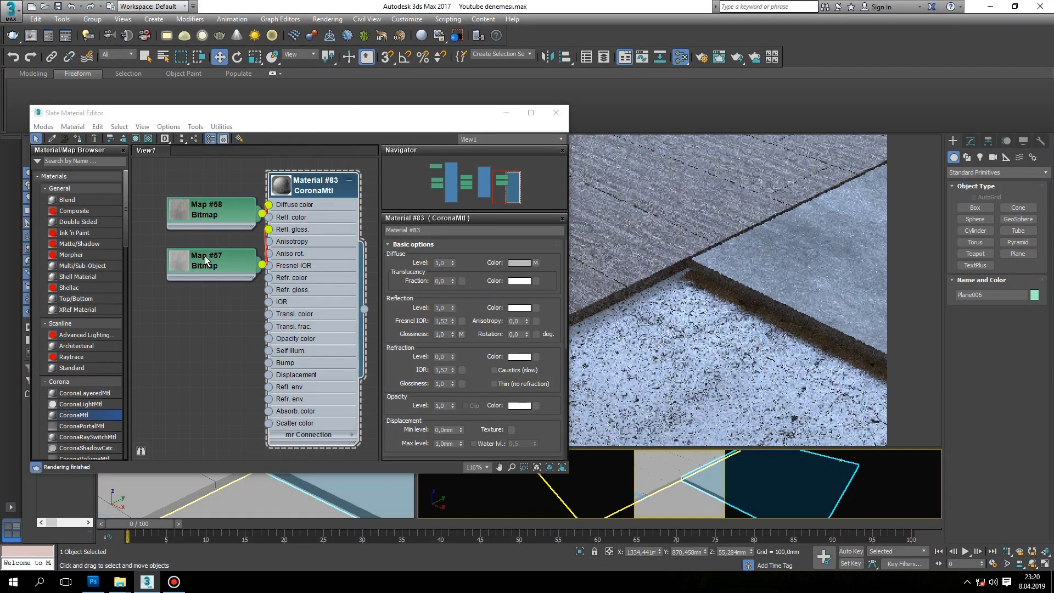
Rearrange the Map #57 and Map #58 nodes and show Map #58's settings.
left_click_drag(201, 263, 135, 289)
left_click_drag(206, 216, 168, 217)
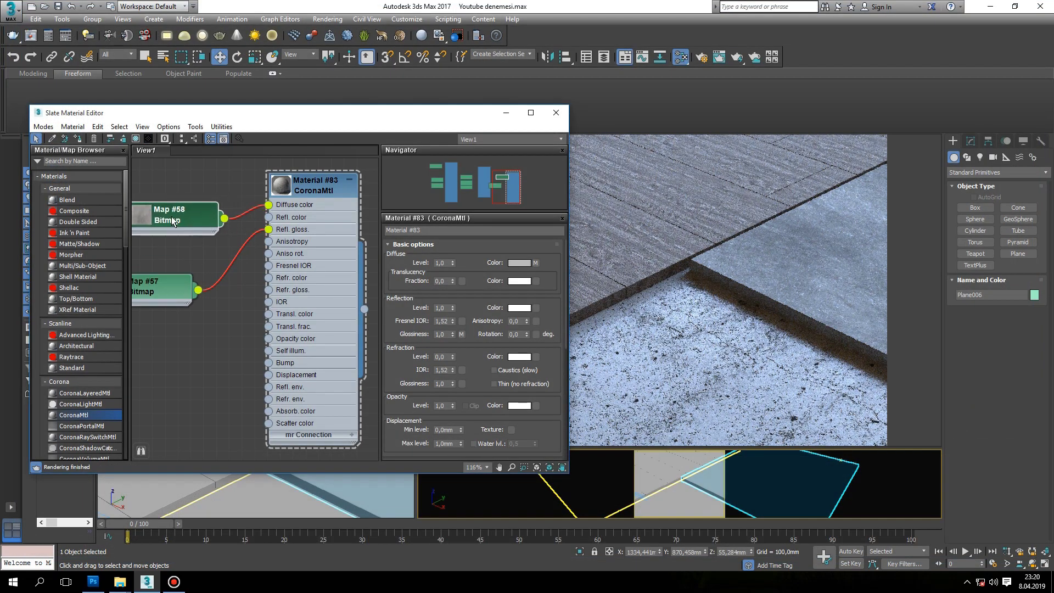
scroll(239, 213, "down", 1)
double_click(235, 207)
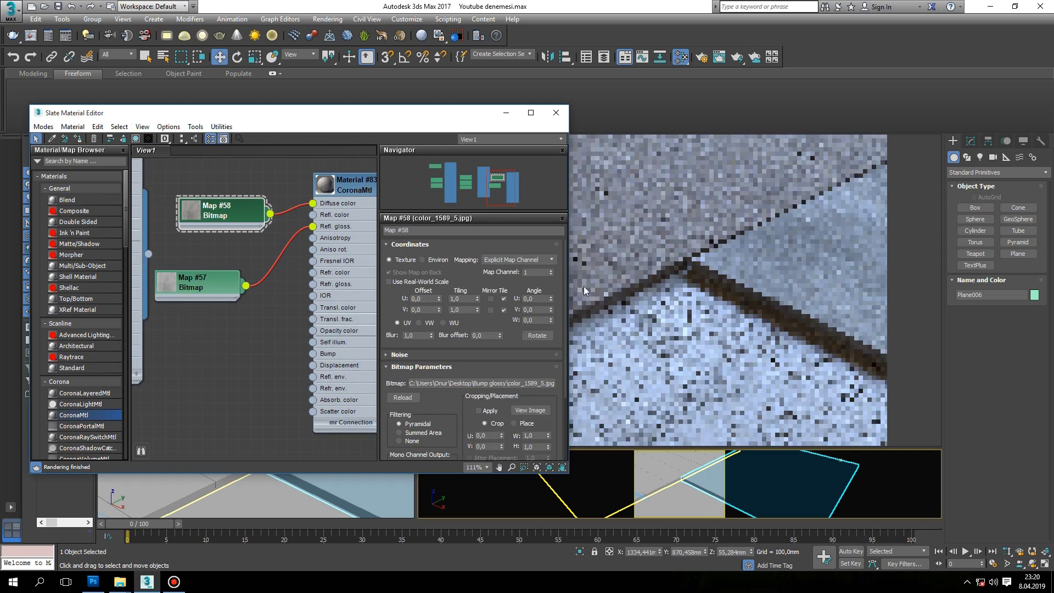
Enable Map #58's Color Map, make its end point Bezier-Corner, and bend the curve to darken it.
left_click_drag(567, 261, 558, 350)
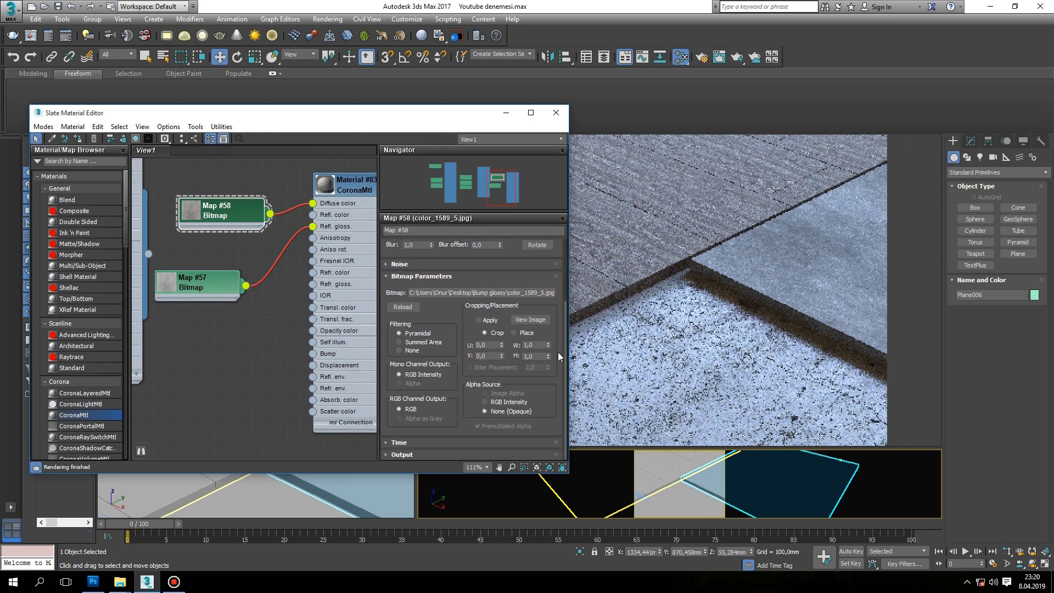
left_click(433, 454)
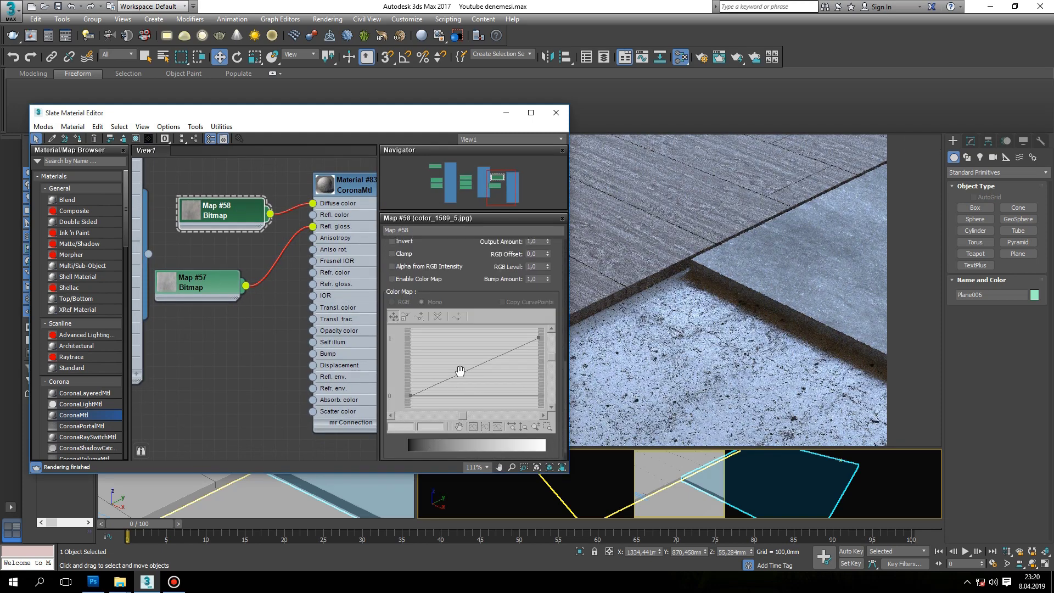
left_click(419, 280)
right_click(538, 336)
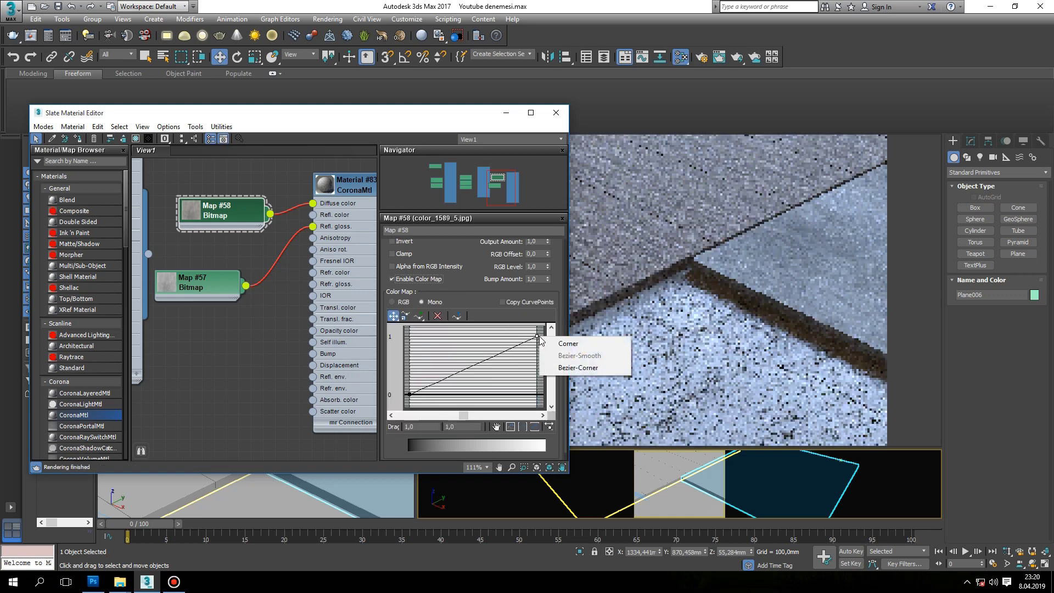
left_click(566, 367)
left_click_drag(508, 350, 531, 388)
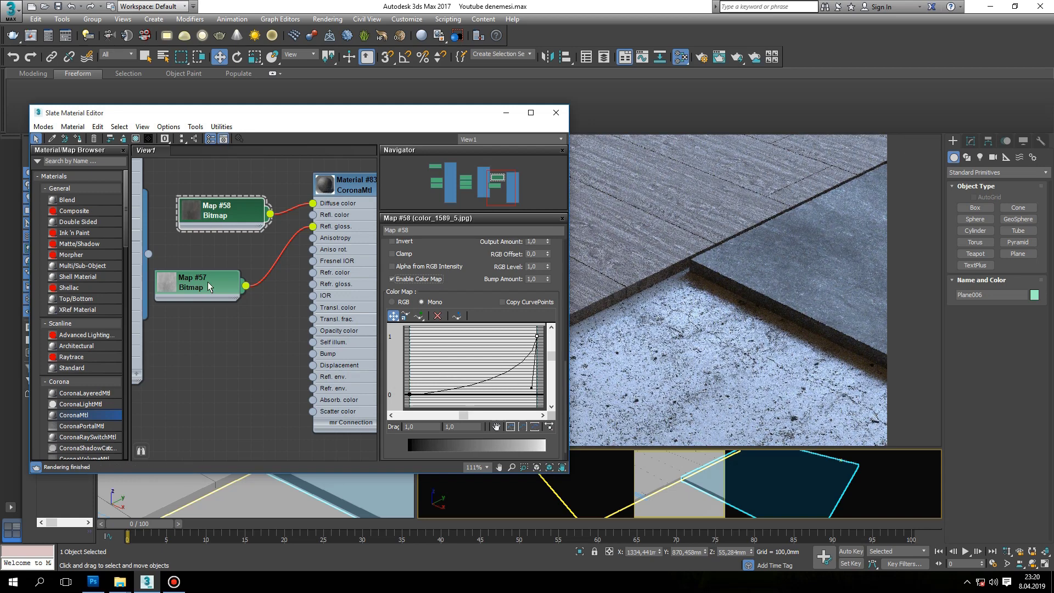
Enable Map #57's Color Map with a Bezier-Corner end point, bow it upward, and close the editor.
left_click_drag(208, 281, 232, 272)
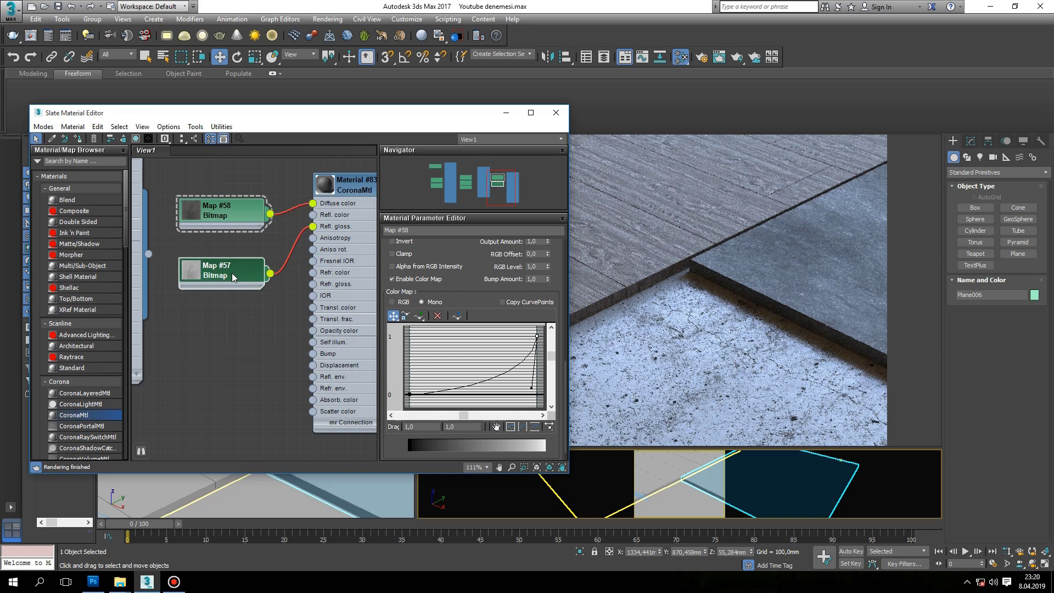
double_click(232, 272)
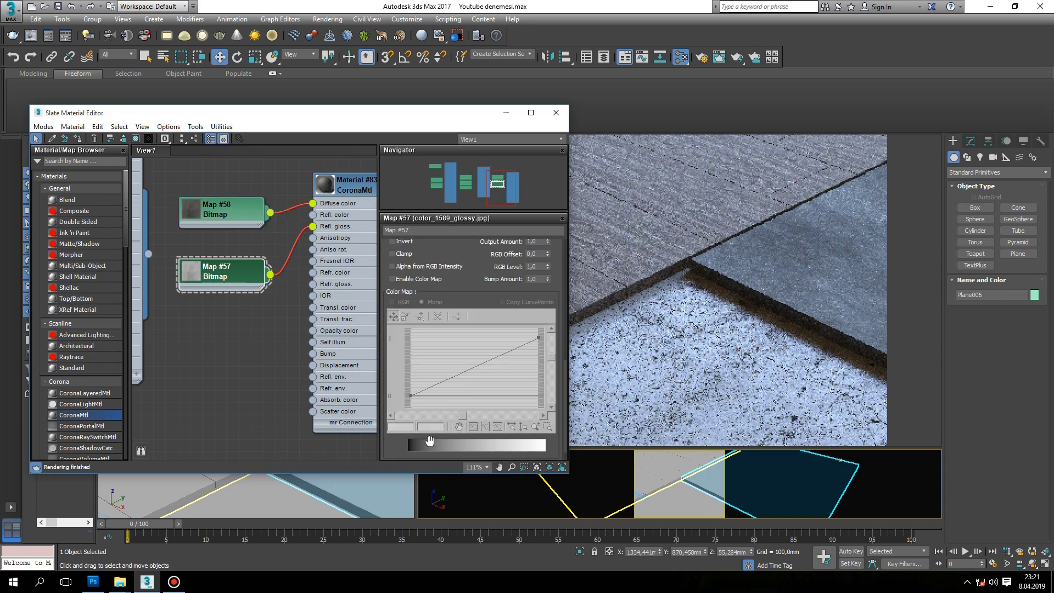
left_click(398, 280)
right_click(537, 337)
left_click(552, 368)
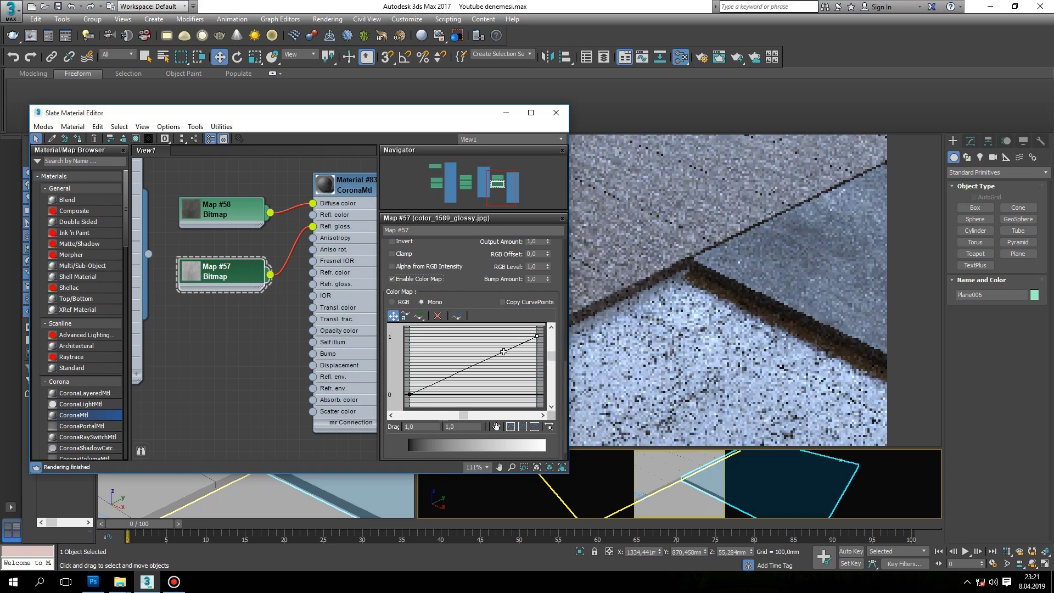
mouse_move(532, 336)
left_mouse_down()
mouse_move(470, 337)
mouse_move(472, 350)
left_mouse_up()
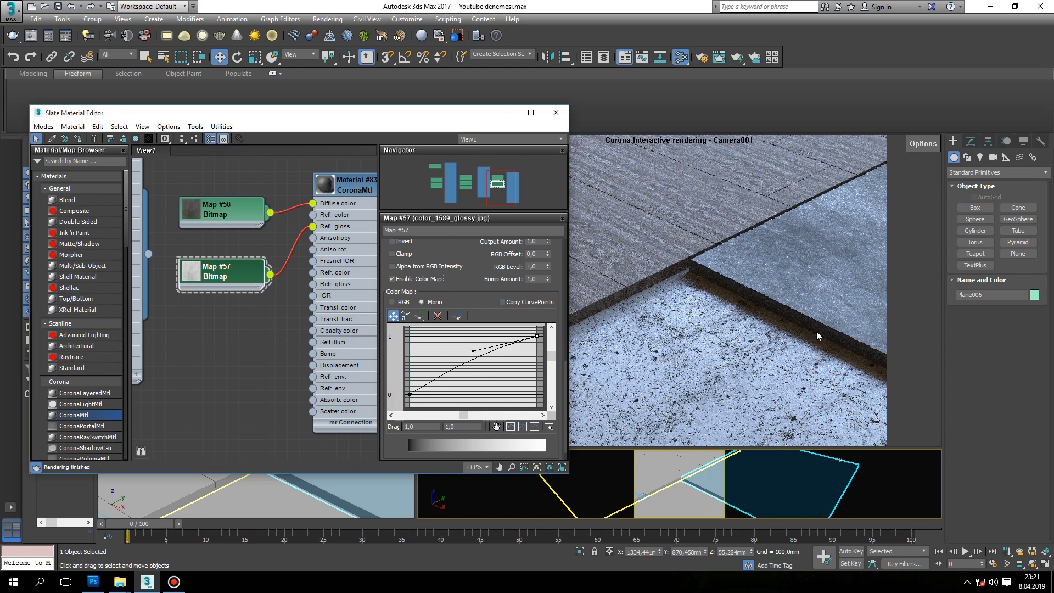
double_click(330, 191)
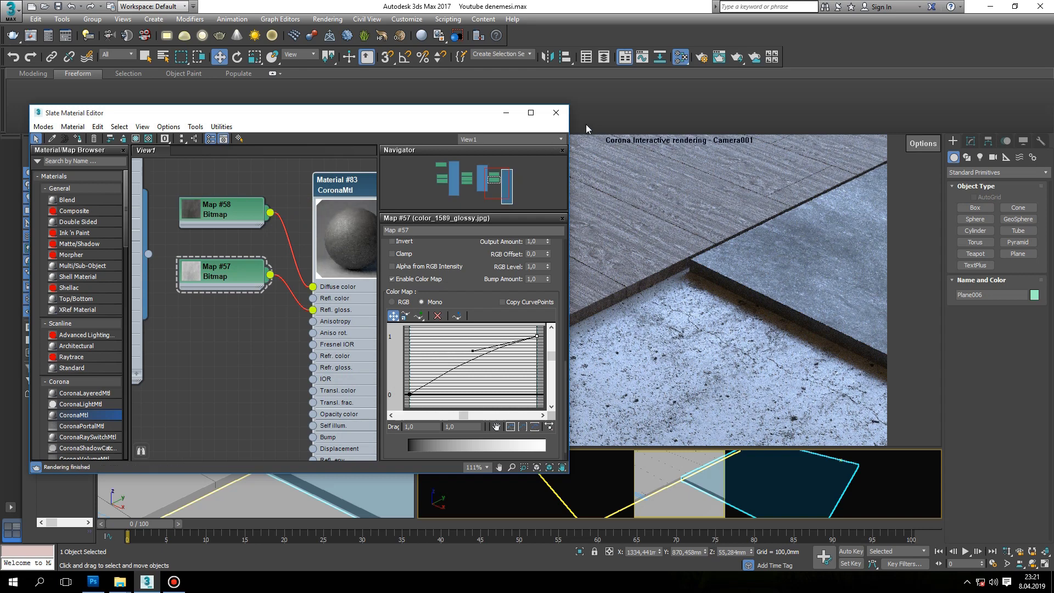
left_click(556, 112)
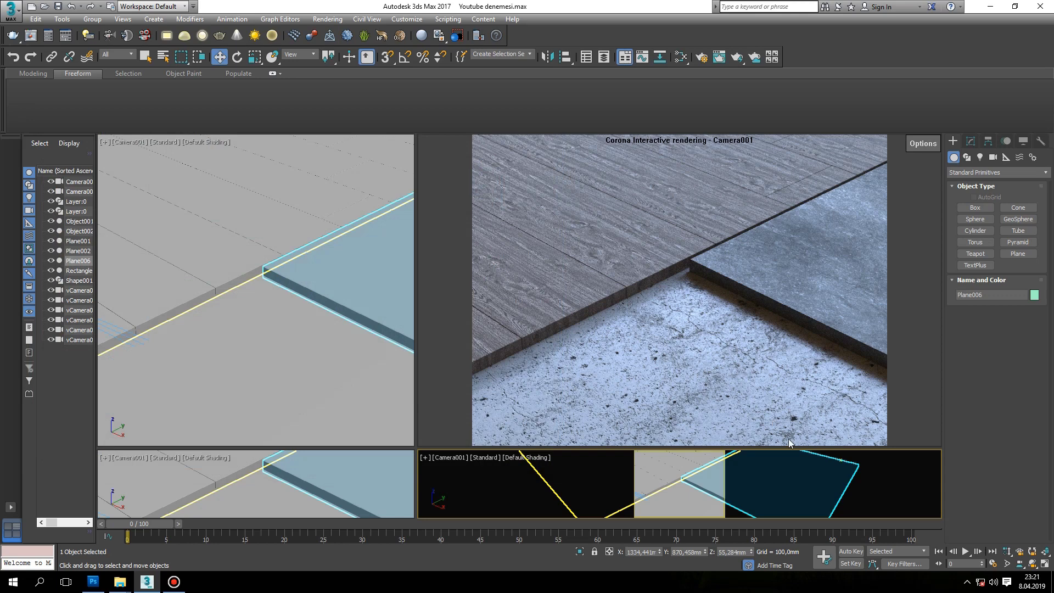
Reopen the material editor and show the Output settings of cracked-concrete bitmap Map #56.
key("m")
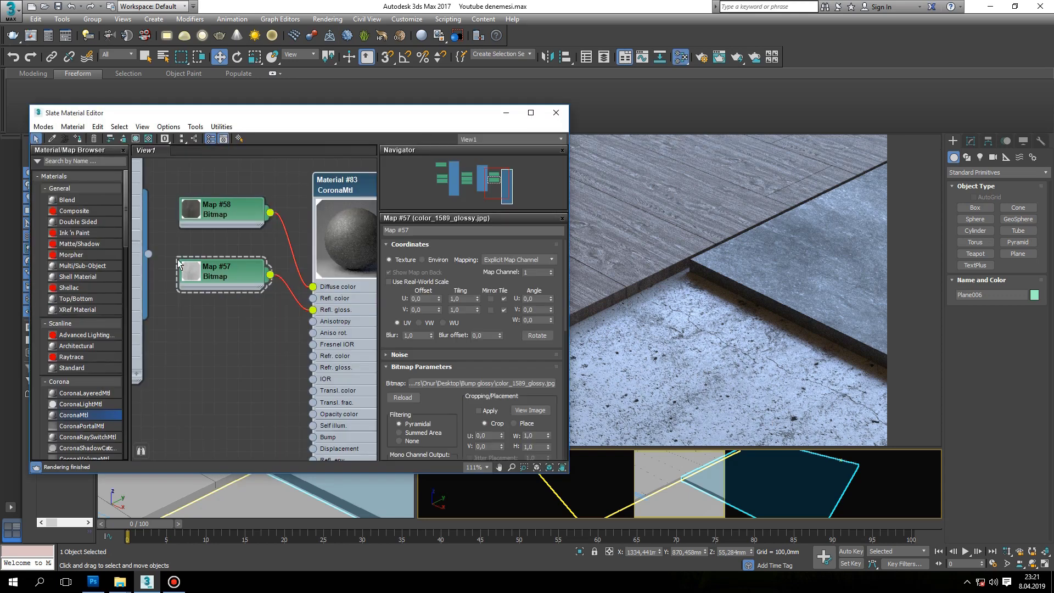
scroll(237, 265, "down", 2)
scroll(237, 265, "up", 2)
scroll(256, 289, "up", 2)
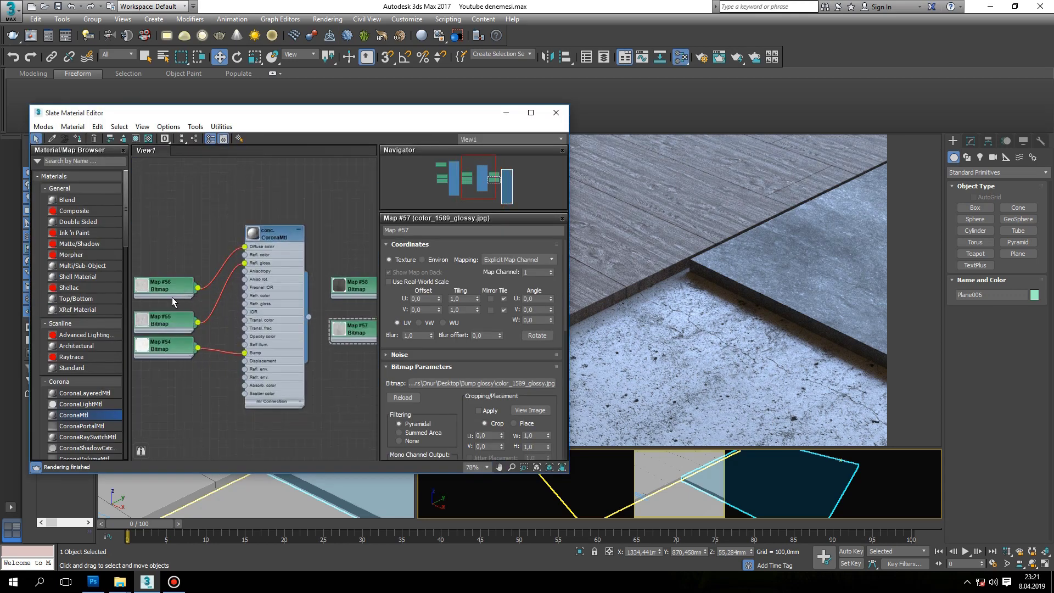
double_click(169, 290)
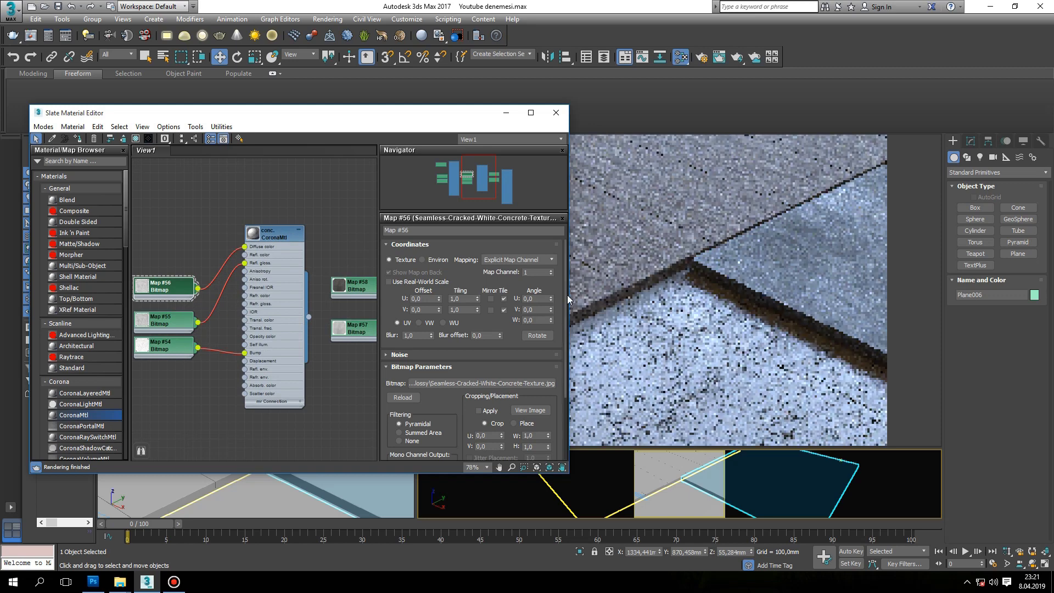
scroll(565, 295, "down", 5)
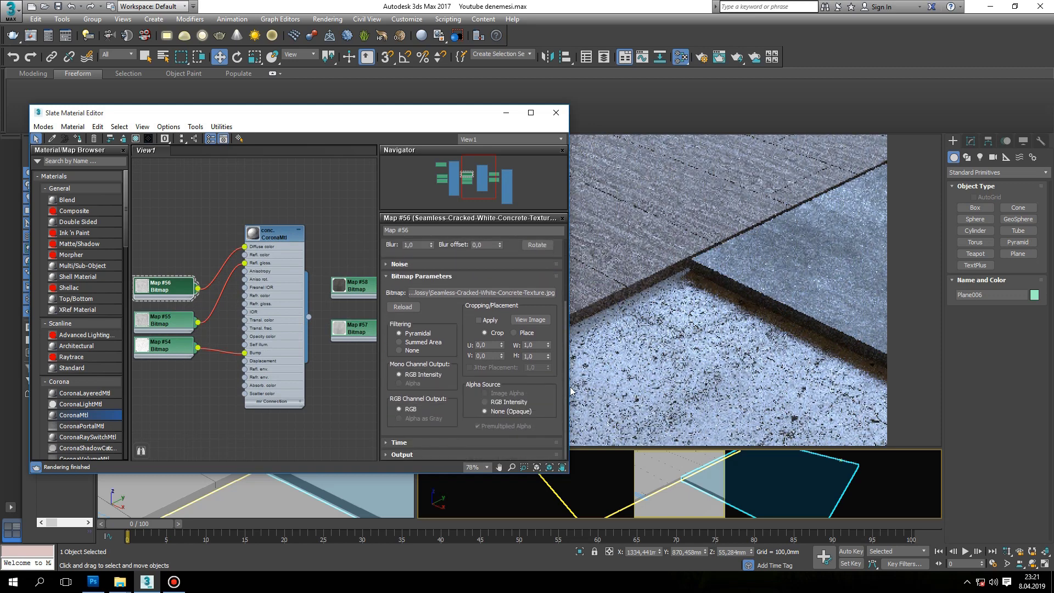
left_click(465, 440)
Enable Map #56's Color Map, make the top point Bezier-Corner, bend it downward, and close the editor.
left_click(401, 281)
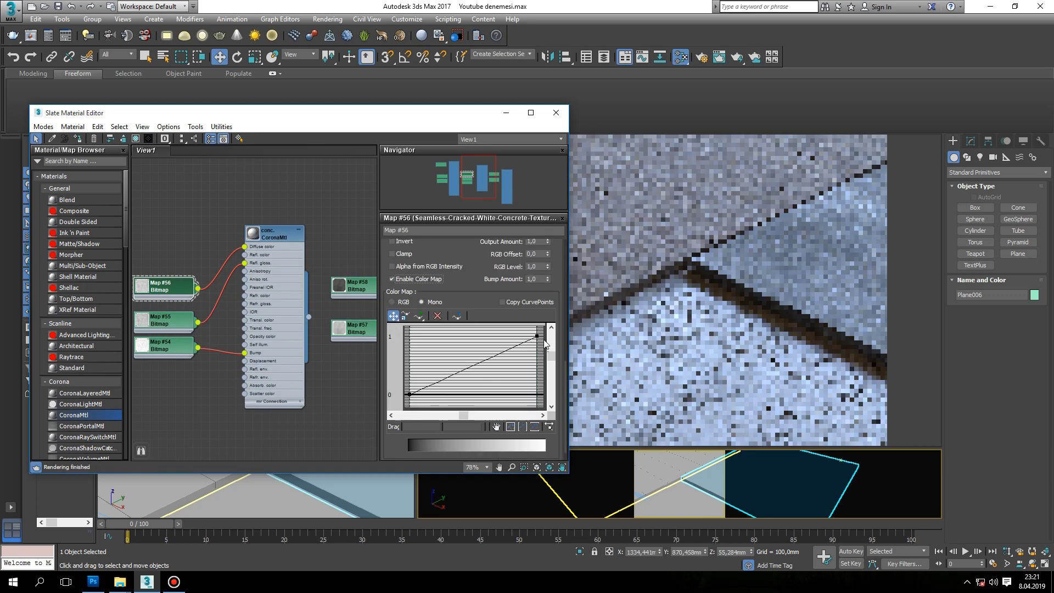
right_click(537, 336)
left_click(573, 367)
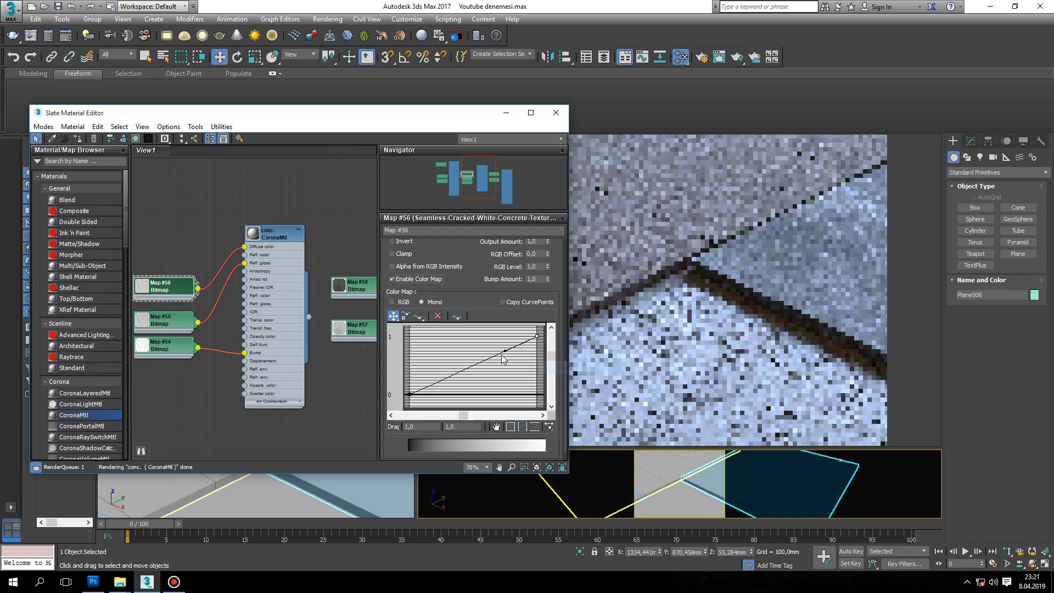
left_click_drag(505, 350, 520, 393)
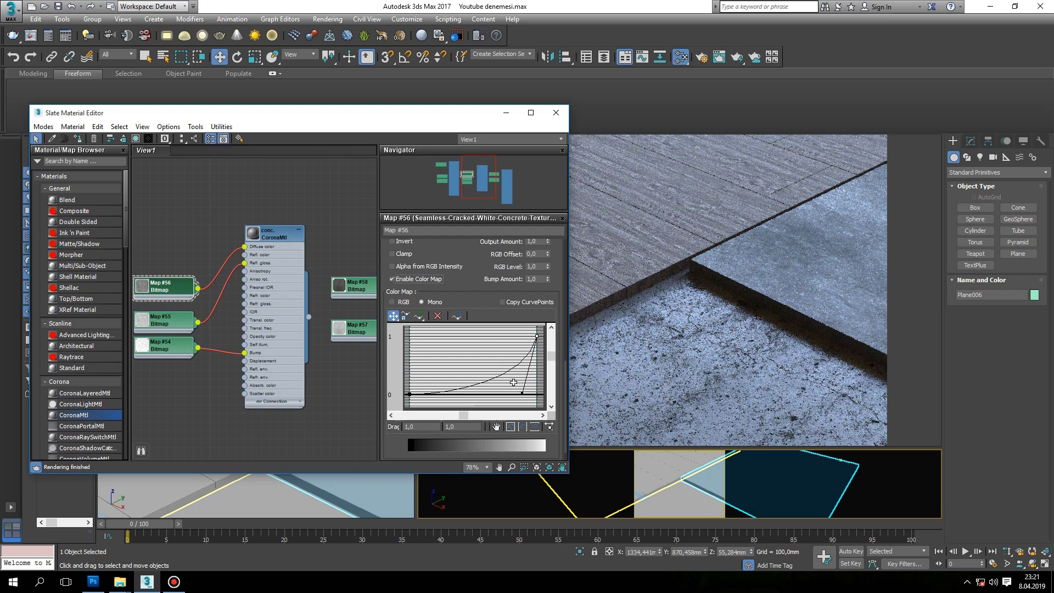
left_click_drag(521, 394, 511, 381)
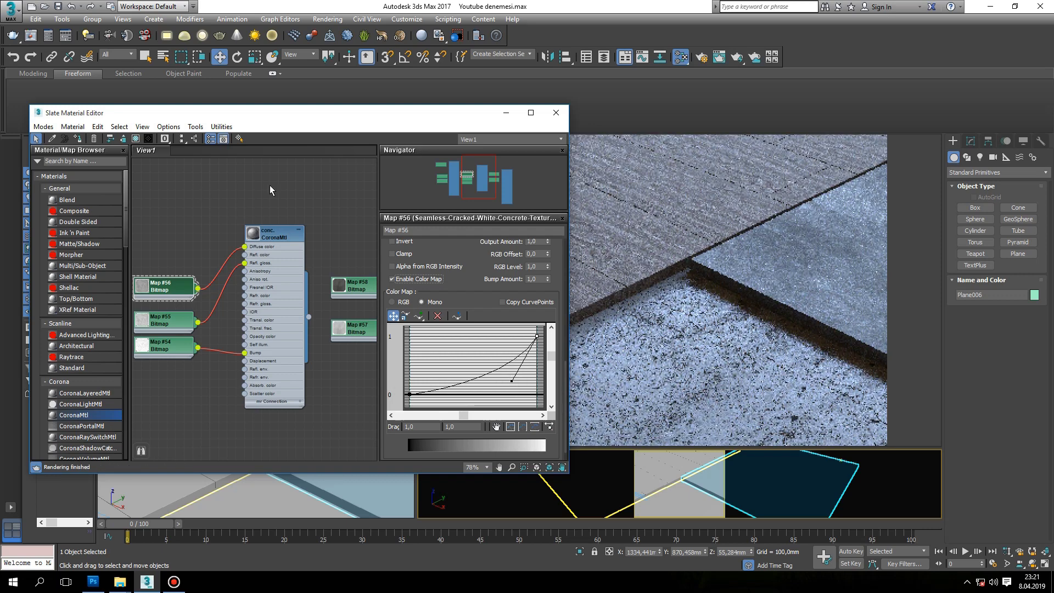
left_click(270, 190)
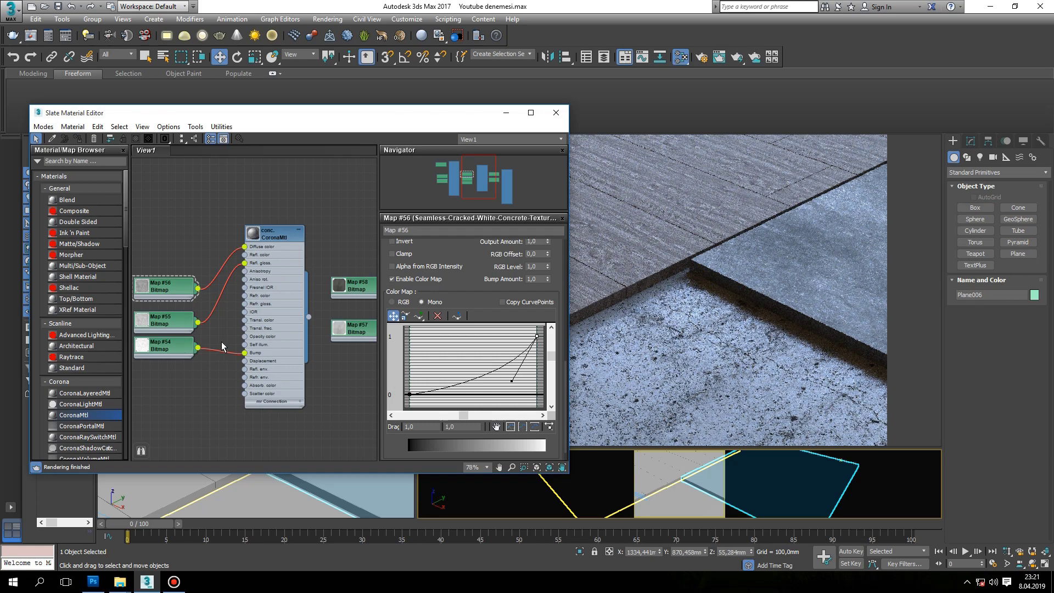
left_click(556, 113)
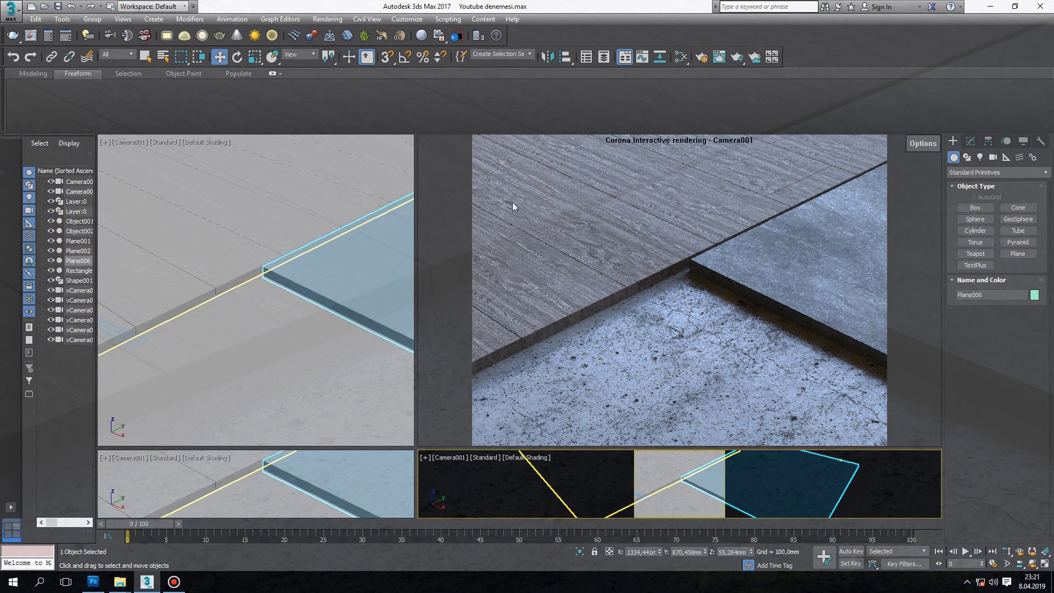